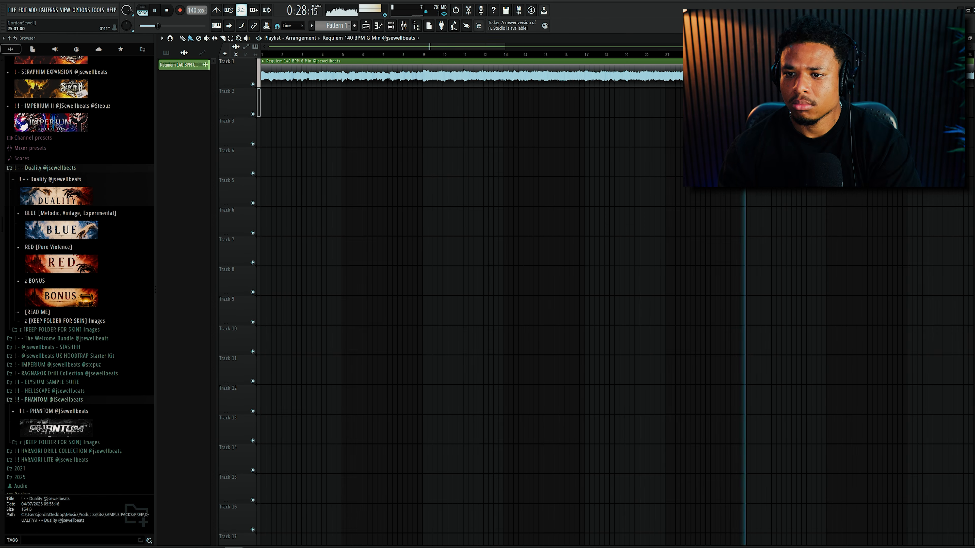
# Step: Open the Requiem audio sample in a new Slicex channel and auto-slice it into markers
pyautogui.scroll(-4, 672, 101)
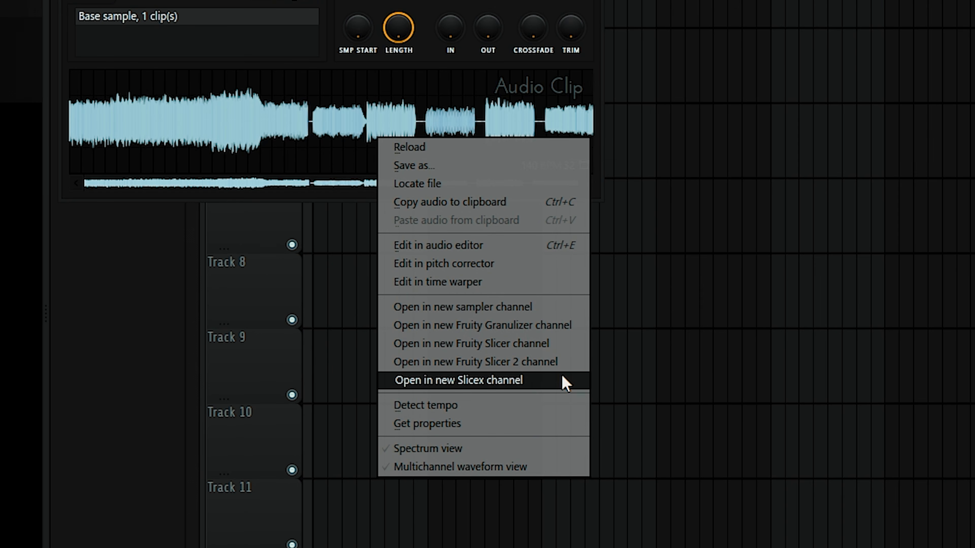
pyautogui.click(527, 380)
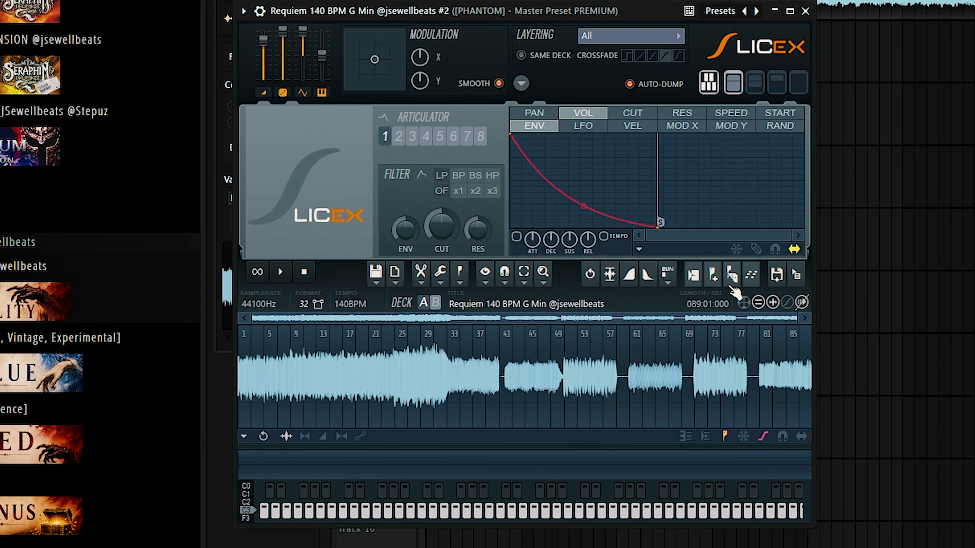
pyautogui.click(732, 274)
pyautogui.click(806, 341)
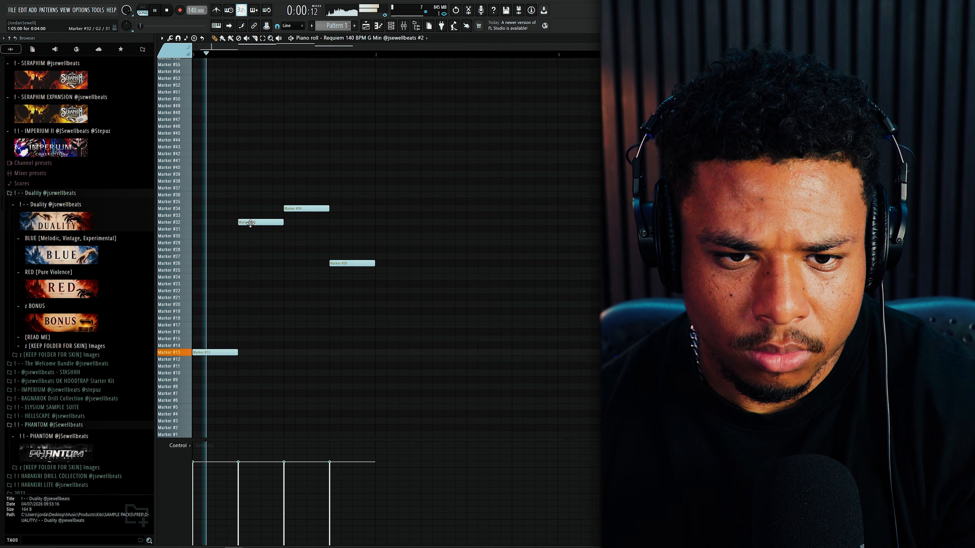
# Step: Rearrange the first bar's slice notes so the second triggers Marker #12, the third Marker #31 and the fourth Marker #32, checking by playback
pyautogui.press('space')
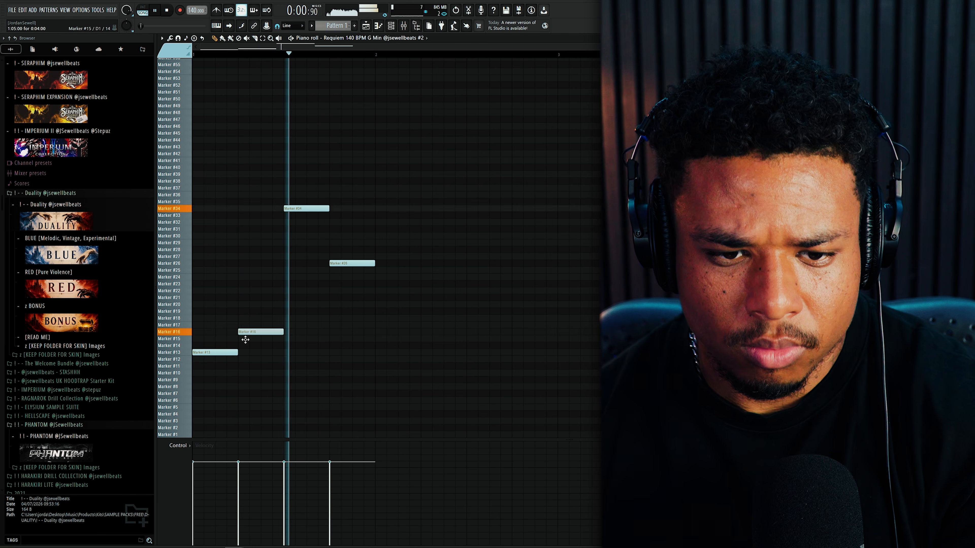
pyautogui.moveTo(245, 333); pyautogui.dragTo(248, 363)
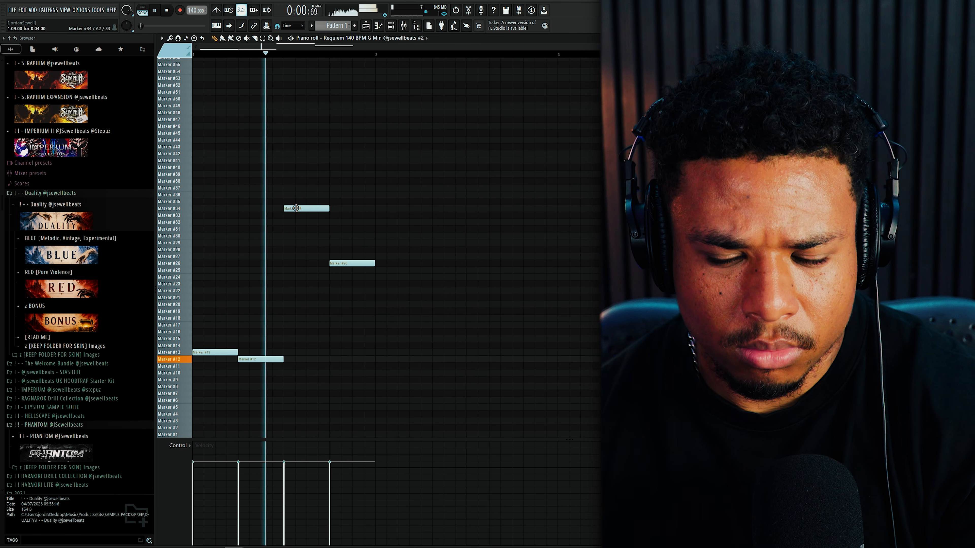
pyautogui.moveTo(296, 208)
pyautogui.mouseDown()
pyautogui.moveTo(317, 234)
pyautogui.moveTo(340, 219)
pyautogui.mouseUp()
pyautogui.press('space')
pyautogui.press('space')
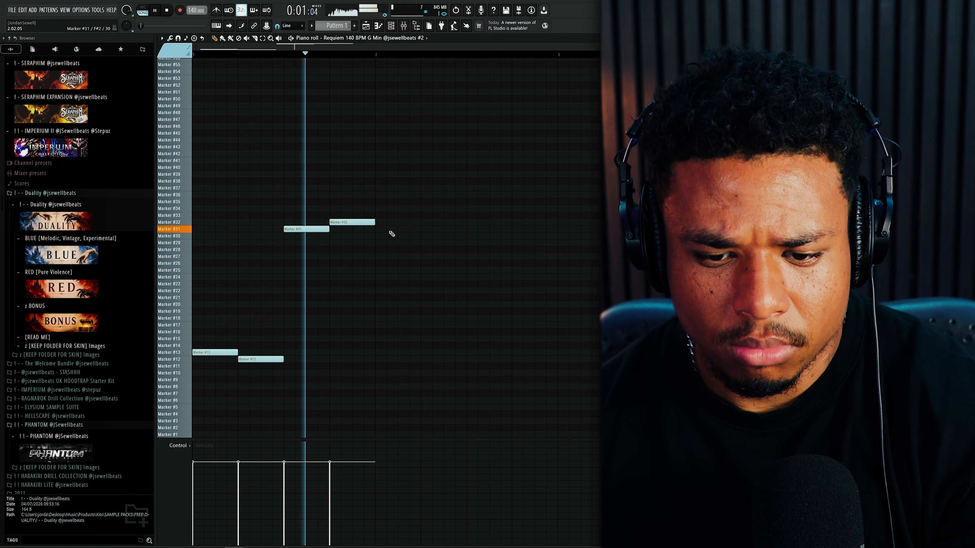
pyautogui.press('space')
# Step: Duplicate the four slice notes into the second bar and raise the final note to Marker #42
pyautogui.hotkey('ctrl', 'a')
pyautogui.hotkey('ctrl', 'b')
pyautogui.click(446, 341)
pyautogui.moveTo(524, 219); pyautogui.dragTo(523, 151)
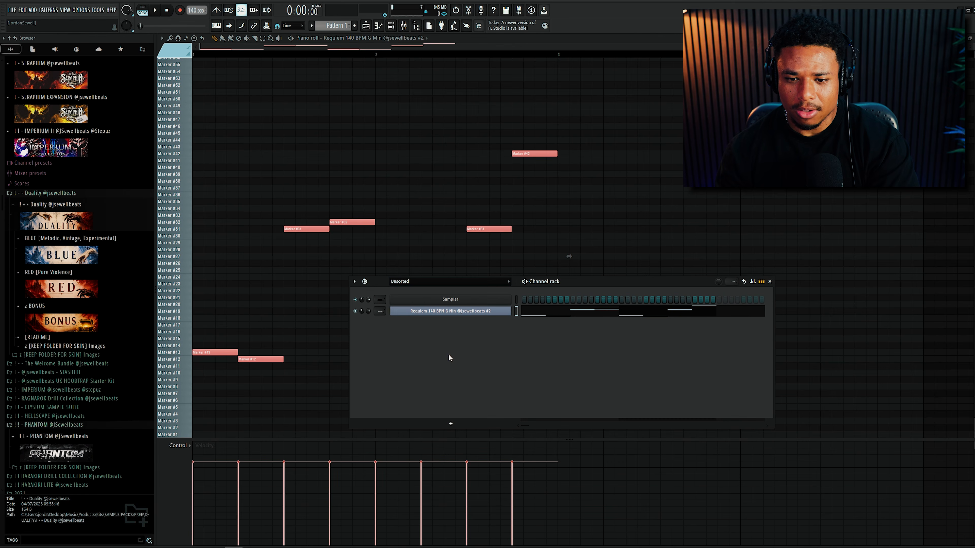
# Step: Set the project tempo to 112 BPM and play back the sliced melody
pyautogui.click(466, 314)
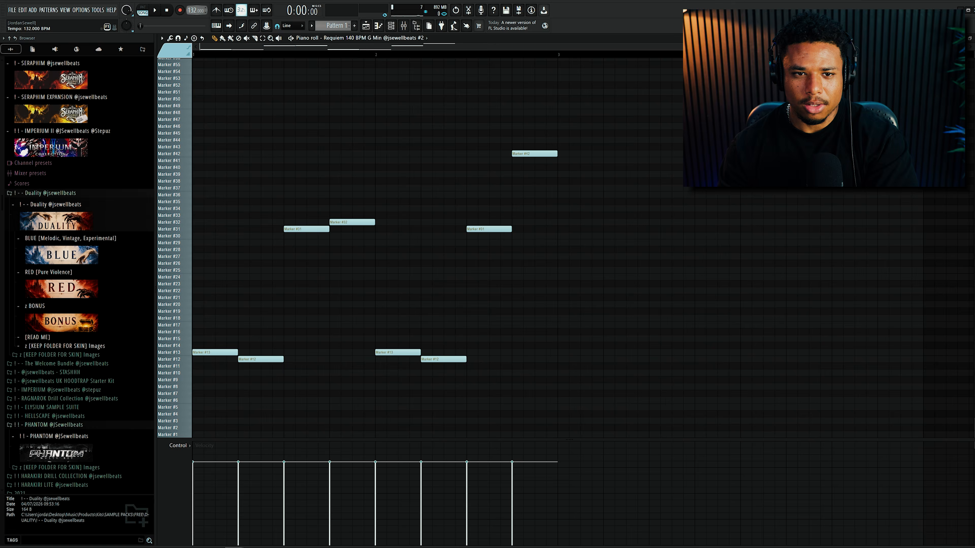
pyautogui.moveTo(194, 10); pyautogui.dragTo(194, 34)
pyautogui.press('space')
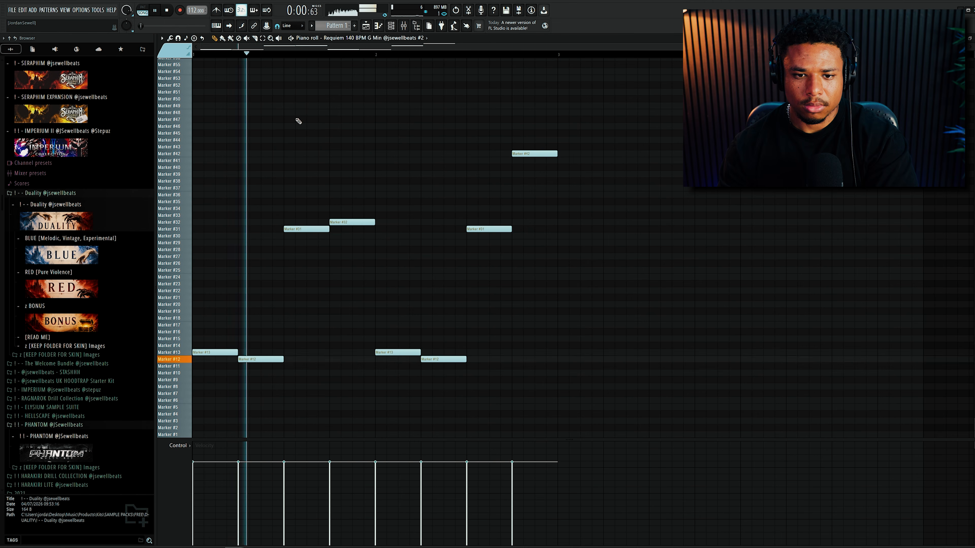
# Step: Duplicate the two-bar slice melody to fill eight bars and place Pattern 1 at the start of playlist Track 2
pyautogui.hotkey('ctrl', 'b')
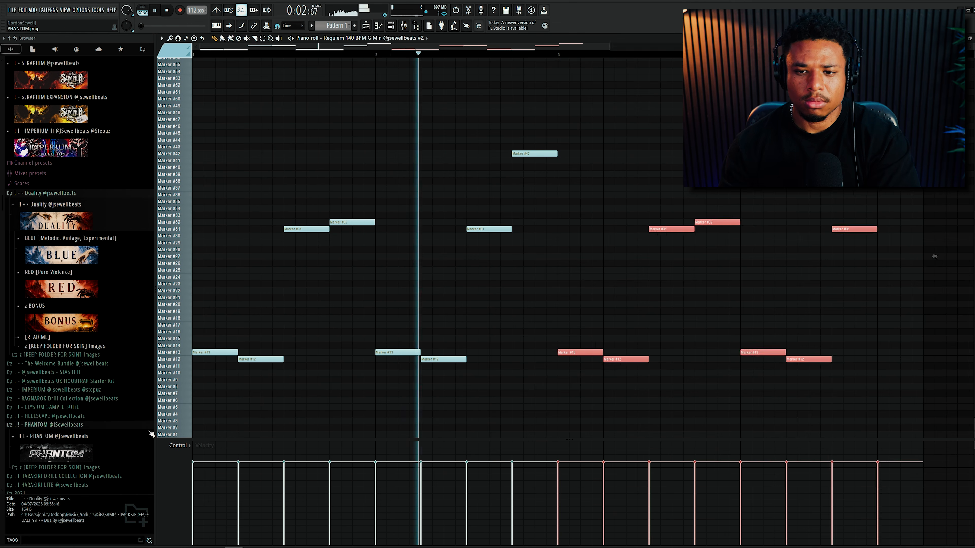
pyautogui.scroll(-3, 348, 309)
pyautogui.press('space')
pyautogui.press('F5')
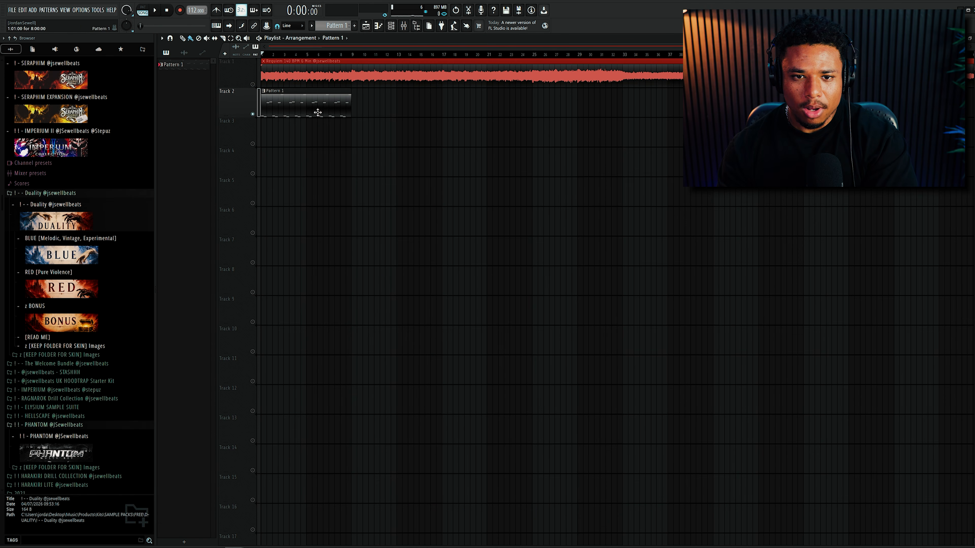
pyautogui.scroll(3, 299, 73)
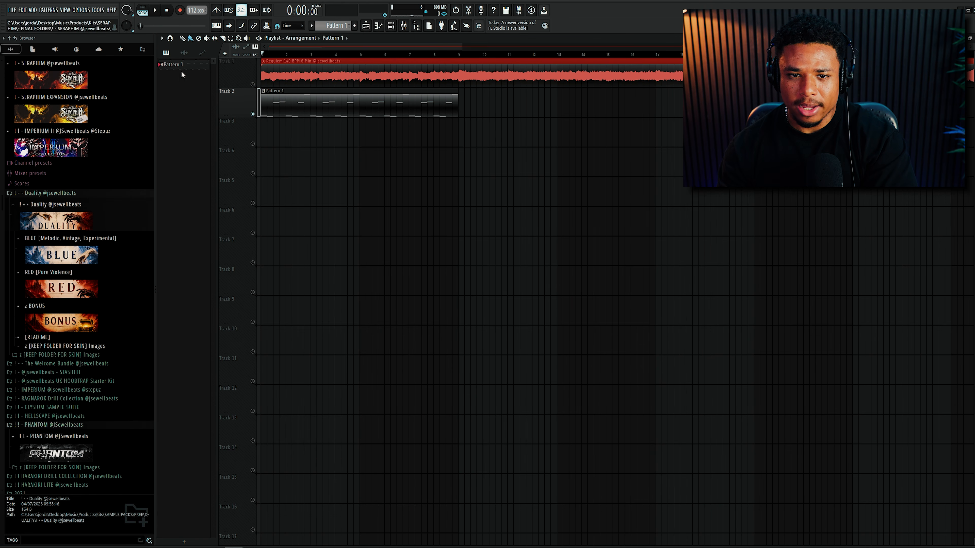
# Step: Solo Track 1, listen through the Requiem audio clip and delete its unwanted opening section
pyautogui.rightClick(254, 85)
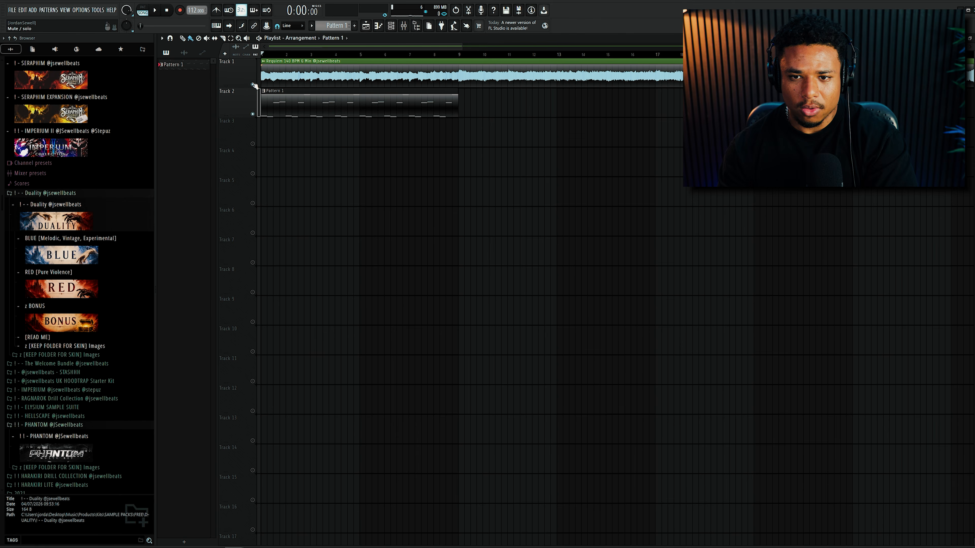
pyautogui.click(253, 84)
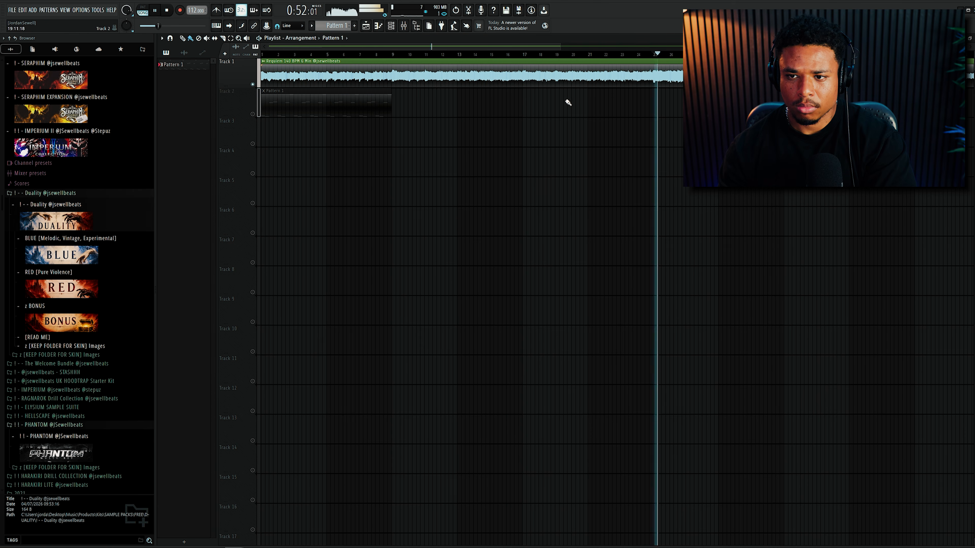
pyautogui.scroll(-1, 568, 103)
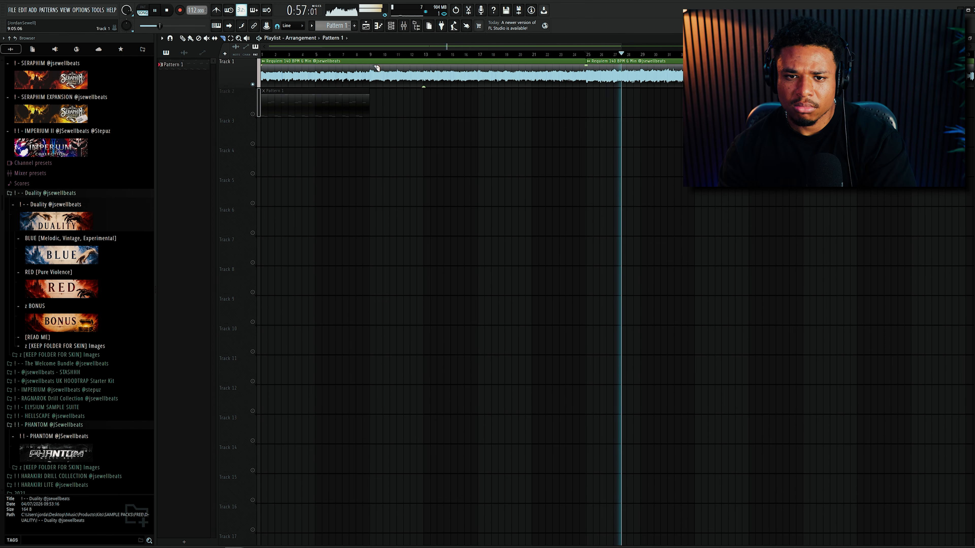
pyautogui.rightClick(404, 68)
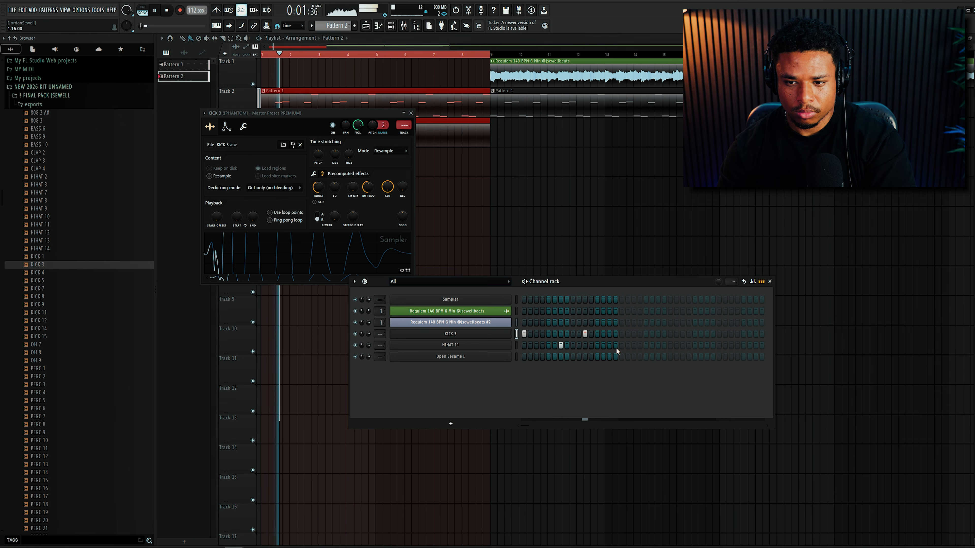
# Step: Add a HIHAT 11 hit on step 15 and an Open Sesame I hit on step 3 of Pattern 2
pyautogui.click(609, 345)
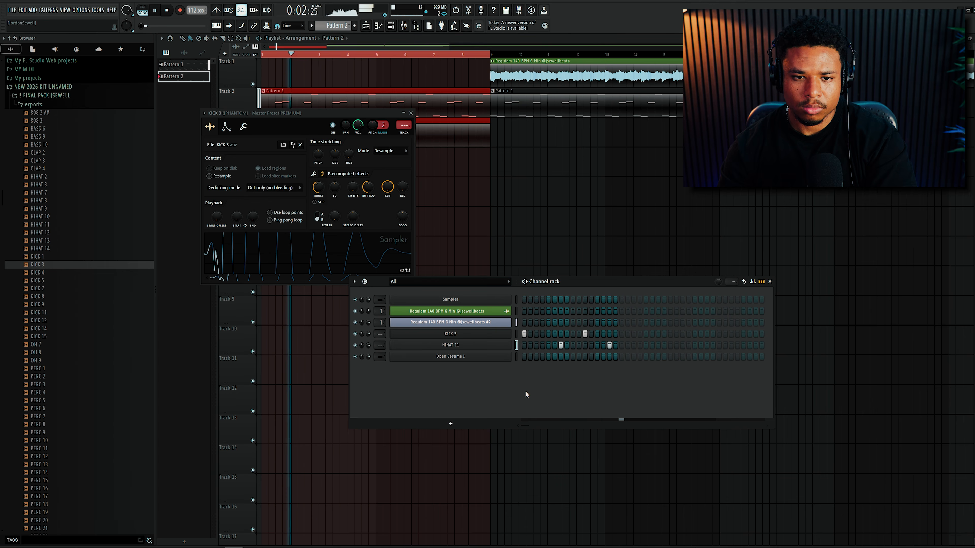
pyautogui.press('space')
pyautogui.click(450, 356)
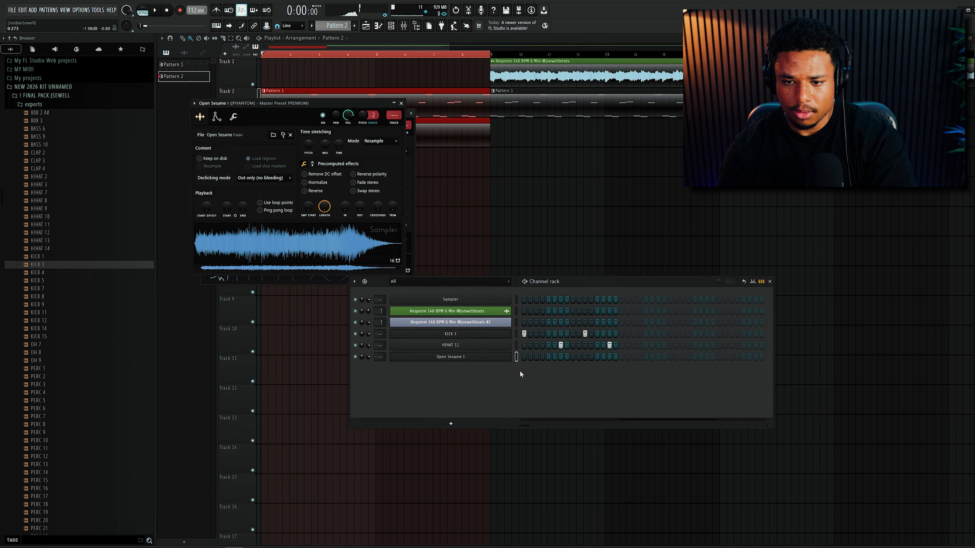
pyautogui.click(536, 356)
pyautogui.press('space')
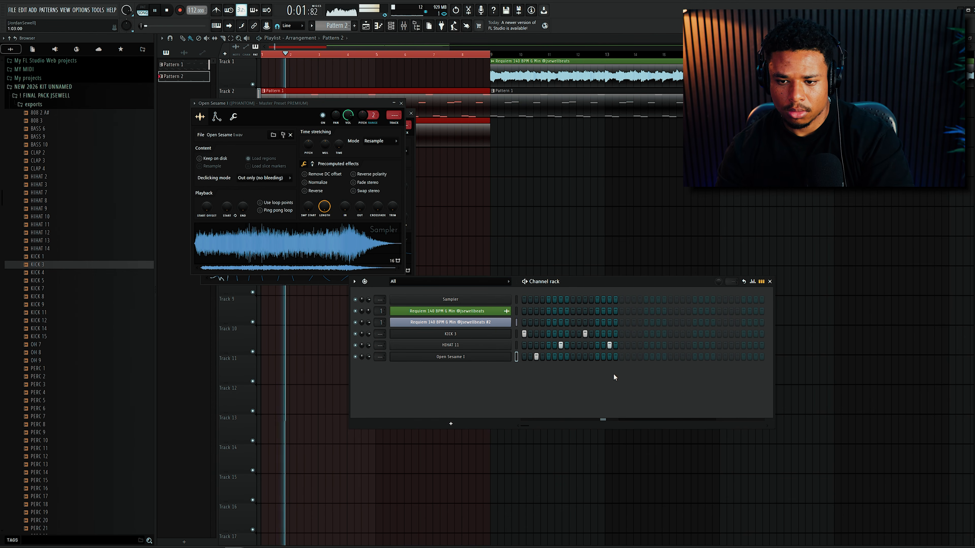
# Step: Place an Open Sesame I hit on step 19 instead of step 20
pyautogui.click(640, 357)
pyautogui.rightClick(642, 357)
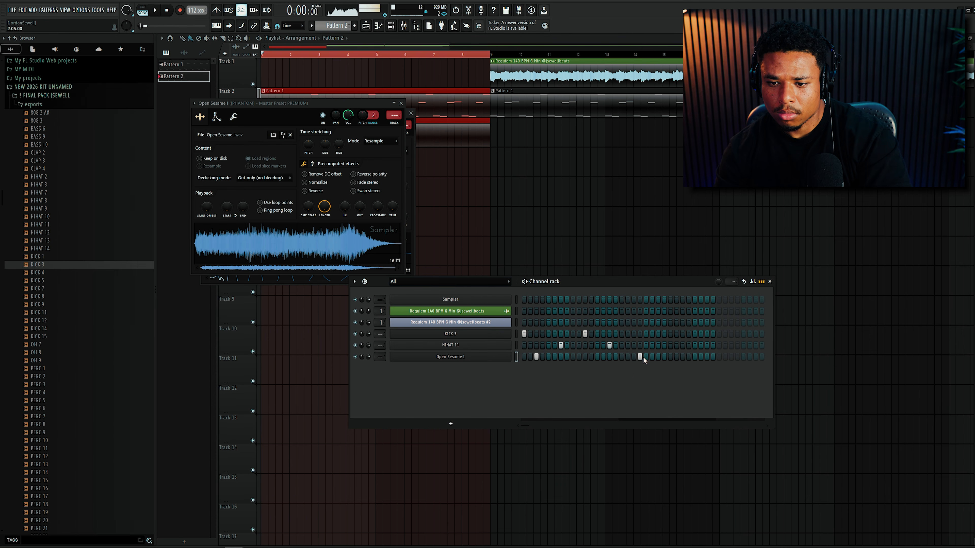
pyautogui.click(632, 357)
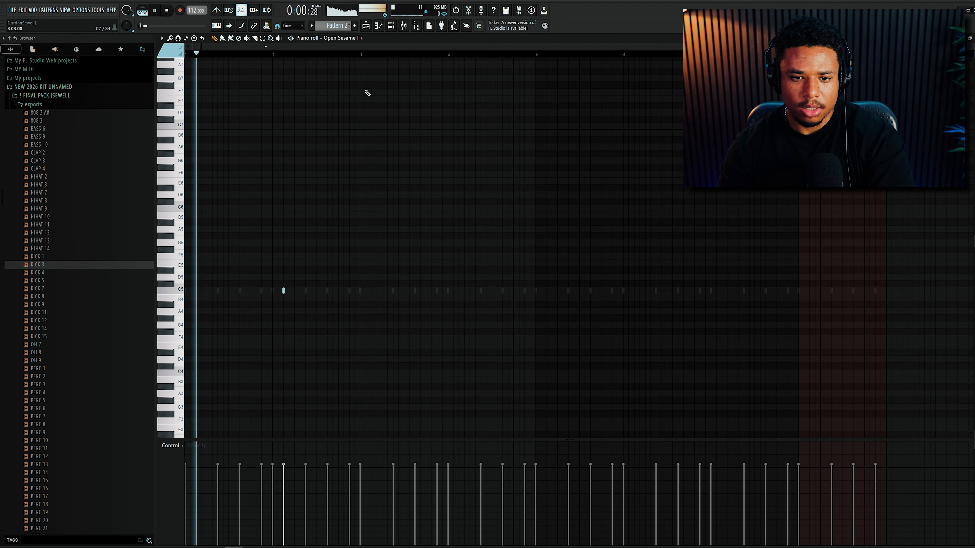
# Step: Duplicate the two-bar Open Sesame I phrase until it fills eight bars
pyautogui.moveTo(361, 56); pyautogui.dragTo(185, 56)
pyautogui.hotkey('ctrl', 'b')
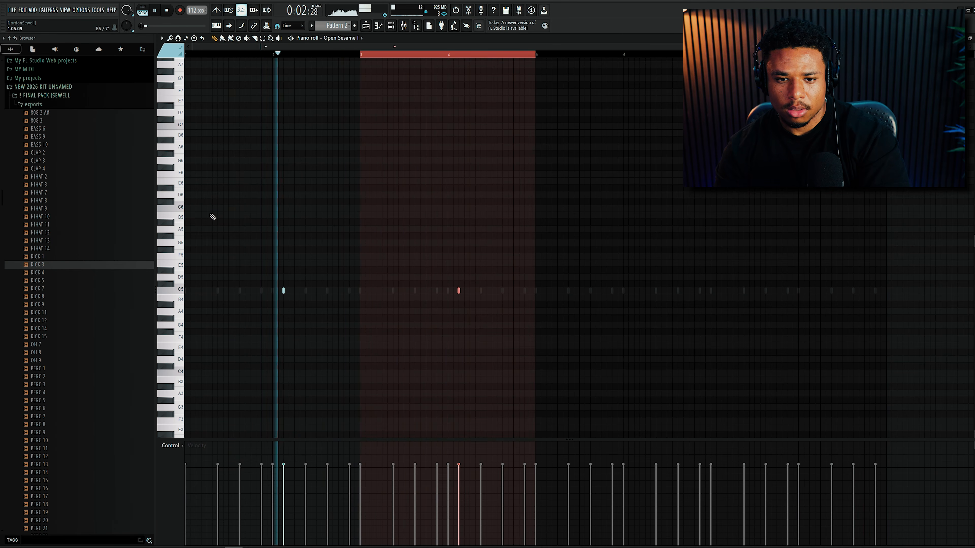
pyautogui.hotkey('ctrl', 'a')
pyautogui.hotkey('ctrl', 'b')
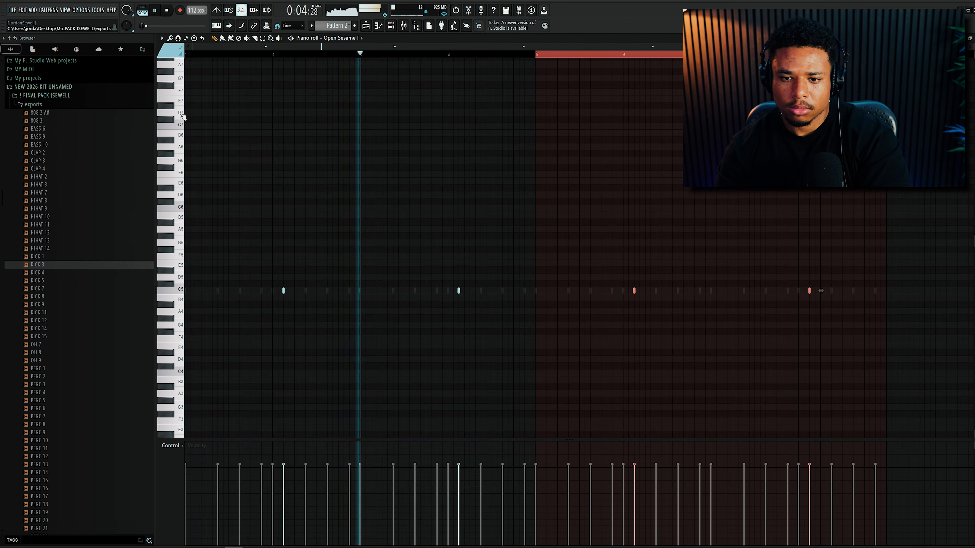
pyautogui.hotkey('ctrl', 'a')
pyautogui.keyDown('ctrl'); pyautogui.click(511, 212); pyautogui.keyUp('ctrl')
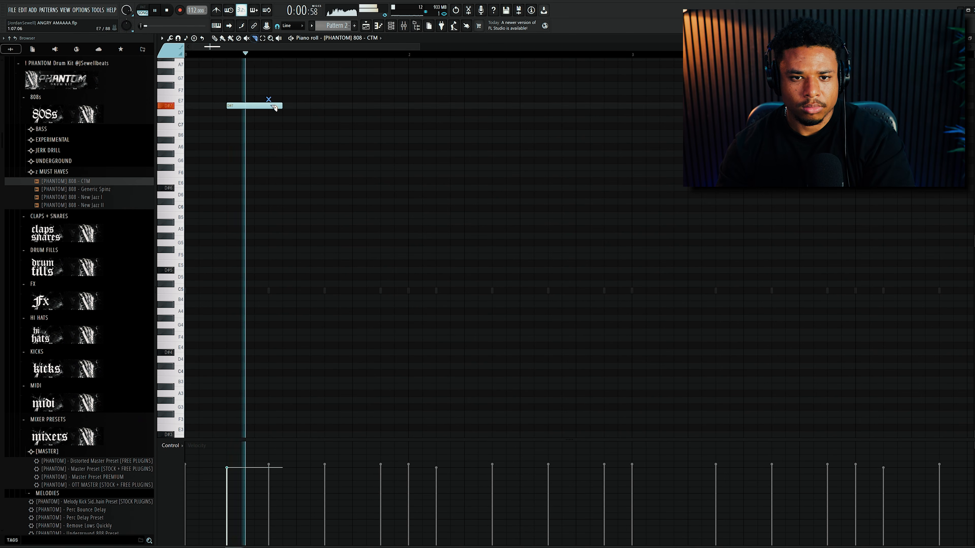
# Step: Draw three back-to-back D#7 notes in the first bar of the [PHANTOM] 808 - CTM channel
pyautogui.moveTo(272, 107); pyautogui.dragTo(328, 103)
pyautogui.press('b')
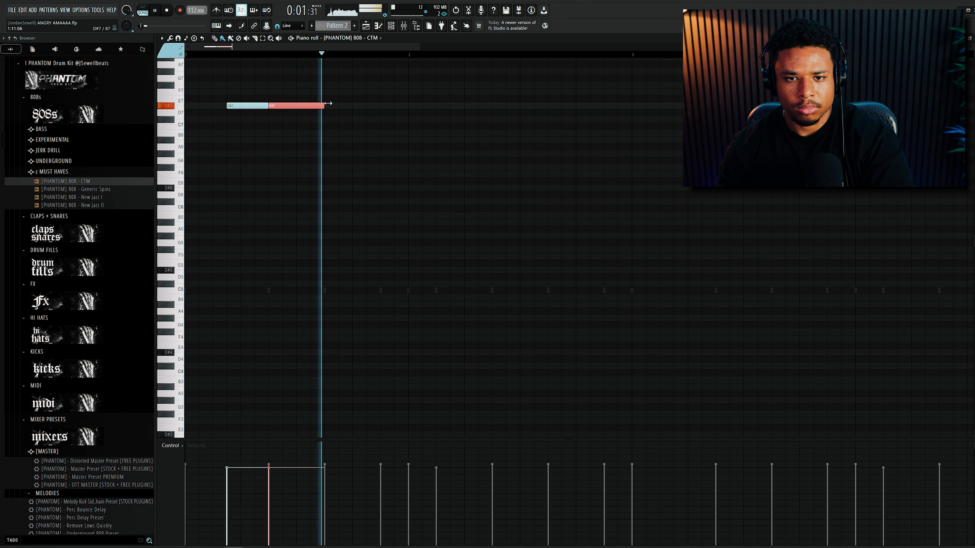
pyautogui.click(331, 106)
pyautogui.press('space')
# Step: Add a D#7 note followed by three E7 notes to the 808's second bar, with the final note two steps long
pyautogui.moveTo(432, 98); pyautogui.dragTo(235, 112)
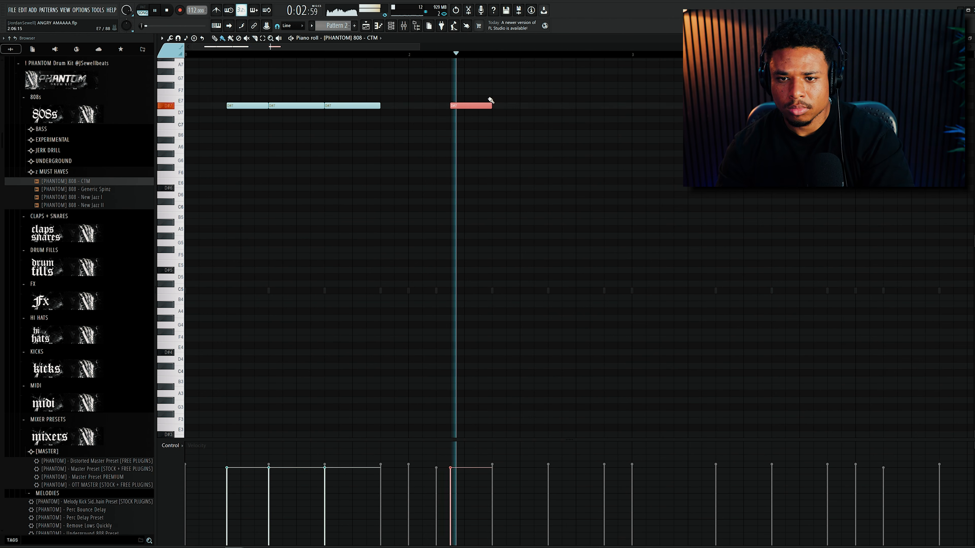
pyautogui.moveTo(534, 99); pyautogui.dragTo(548, 99)
pyautogui.click(555, 99)
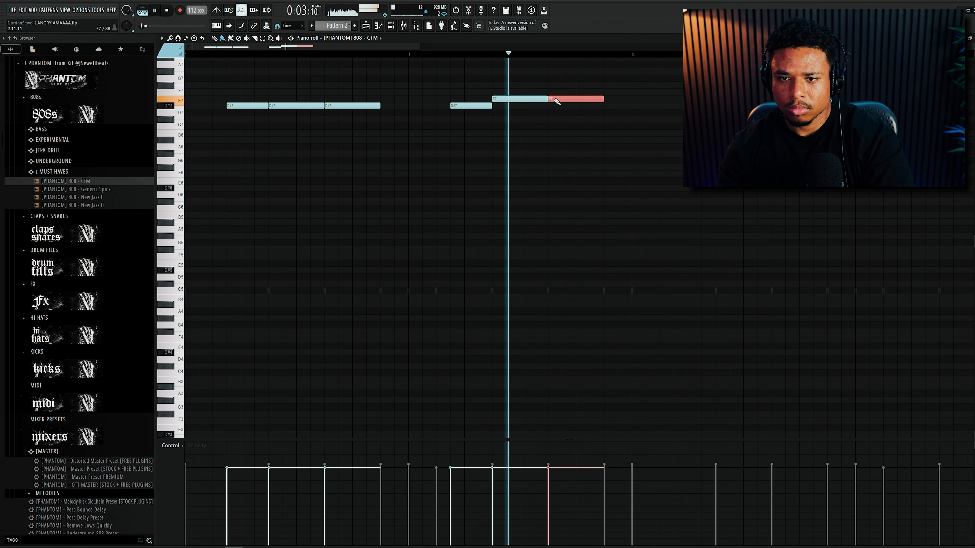
pyautogui.click(608, 107)
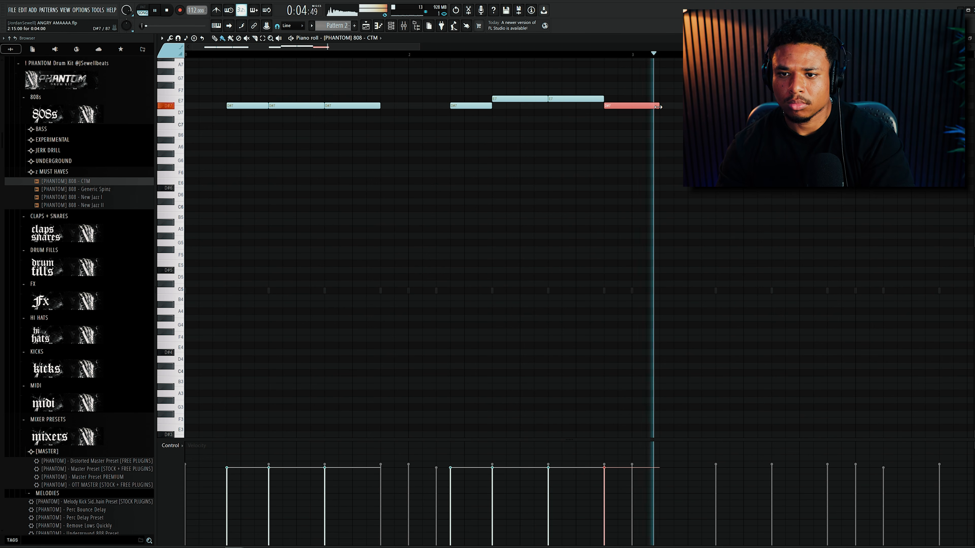
pyautogui.press('space')
pyautogui.press('space')
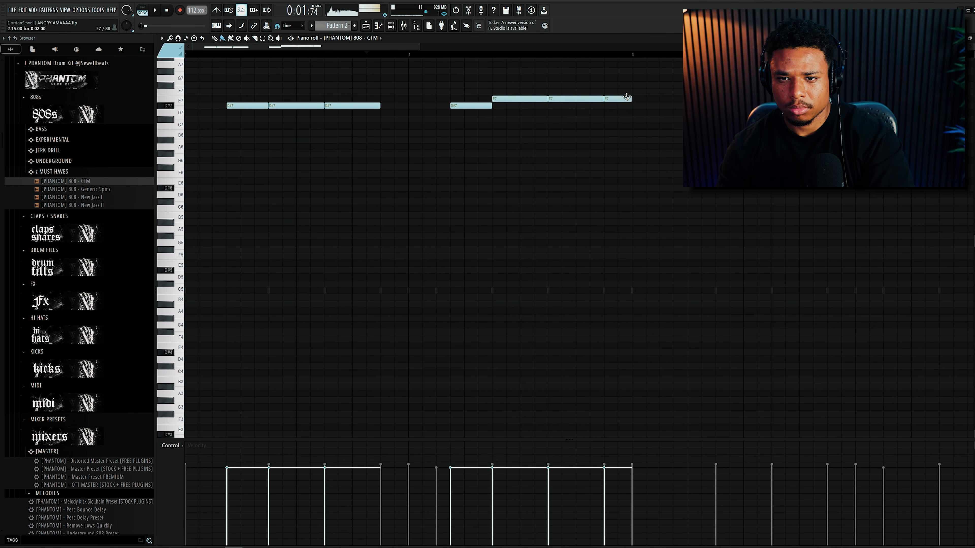
pyautogui.press('space')
# Step: Duplicate the two-bar 808 phrase to fill eight bars and transpose all its notes down two octaves
pyautogui.scroll(-3, 499, 172)
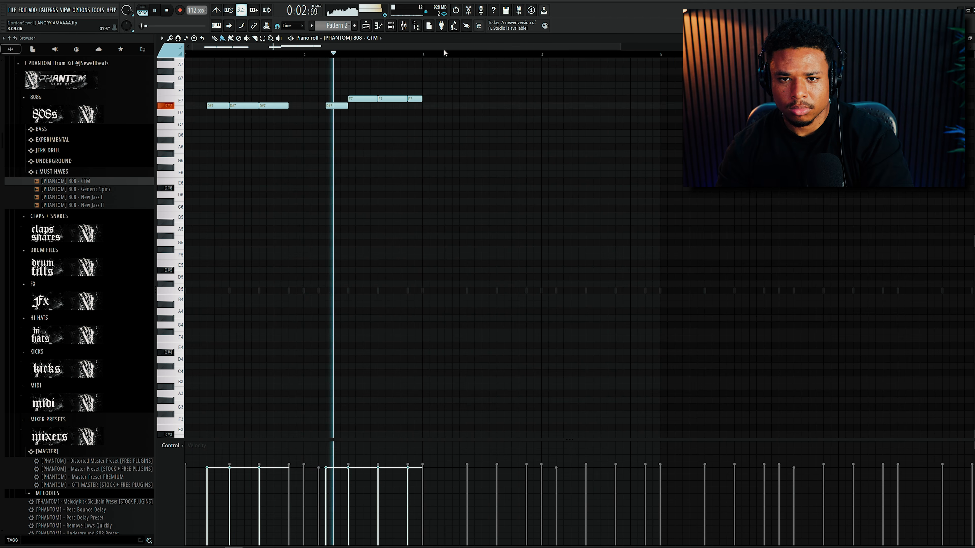
pyautogui.hotkey('ctrl', 'b')
pyautogui.scroll(-2, 357, 198)
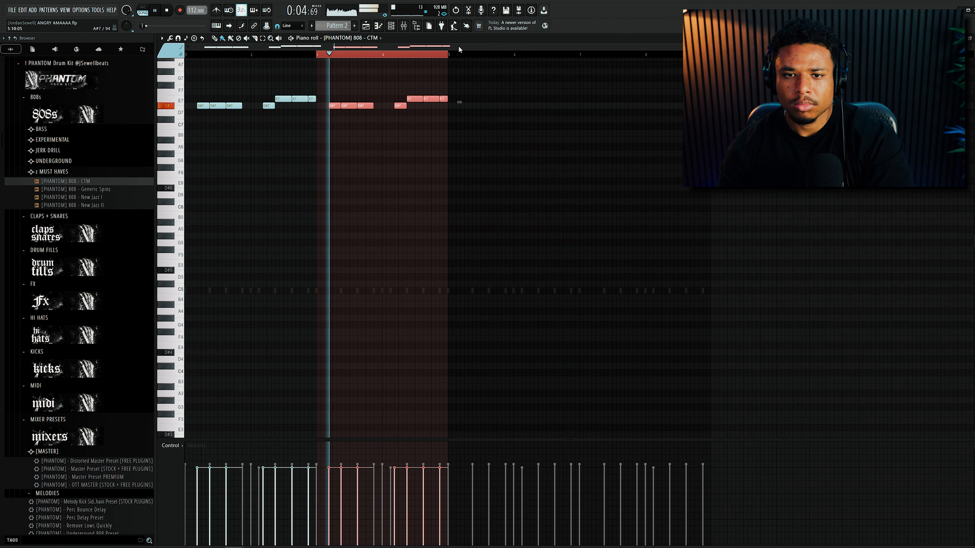
pyautogui.hotkey('ctrl', 'a')
pyautogui.hotkey('ctrl', 'b')
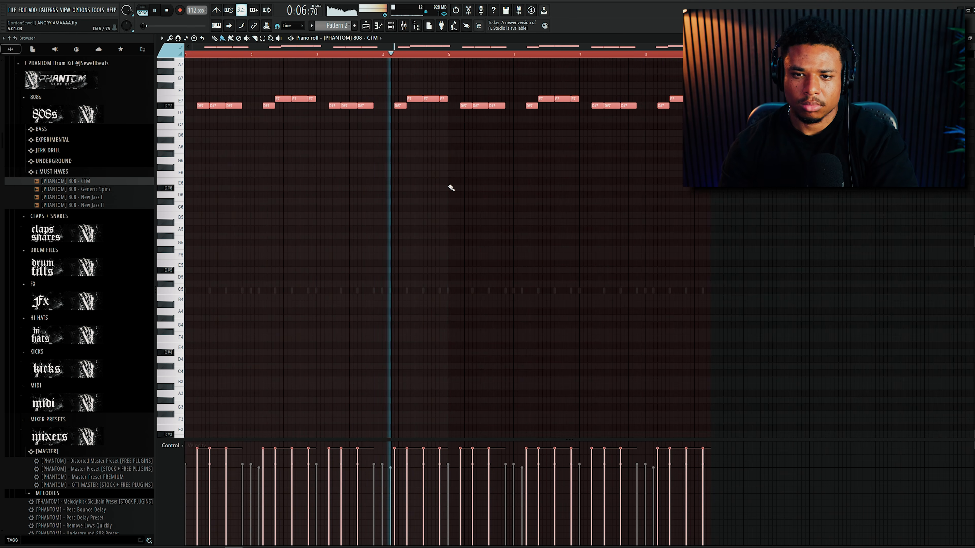
pyautogui.hotkey('ctrl', 'Down')
pyautogui.hotkey('ctrl', 'Down')
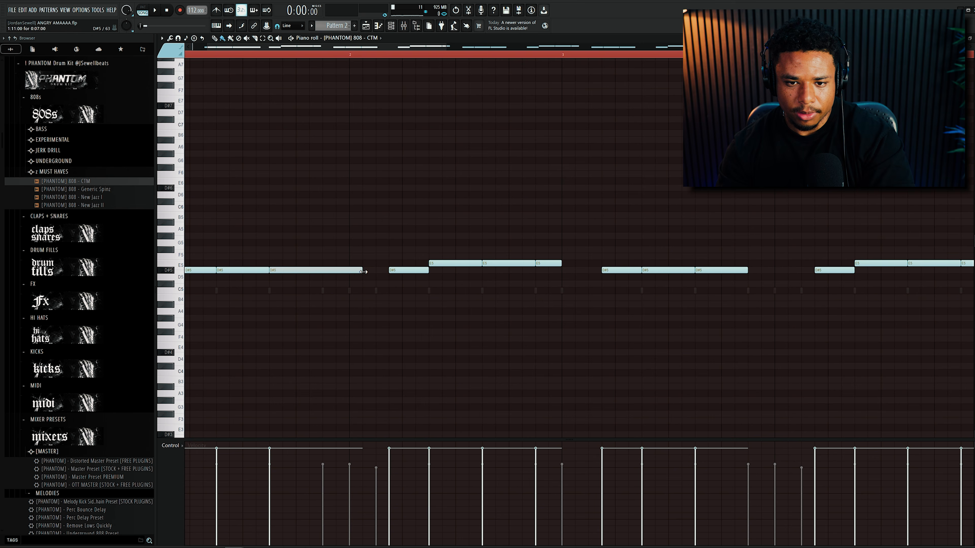
# Step: Lengthen the last D#5 note in bar 3 of the 808 line to six steps during playback
pyautogui.press('space')
pyautogui.scroll(-4, 357, 279)
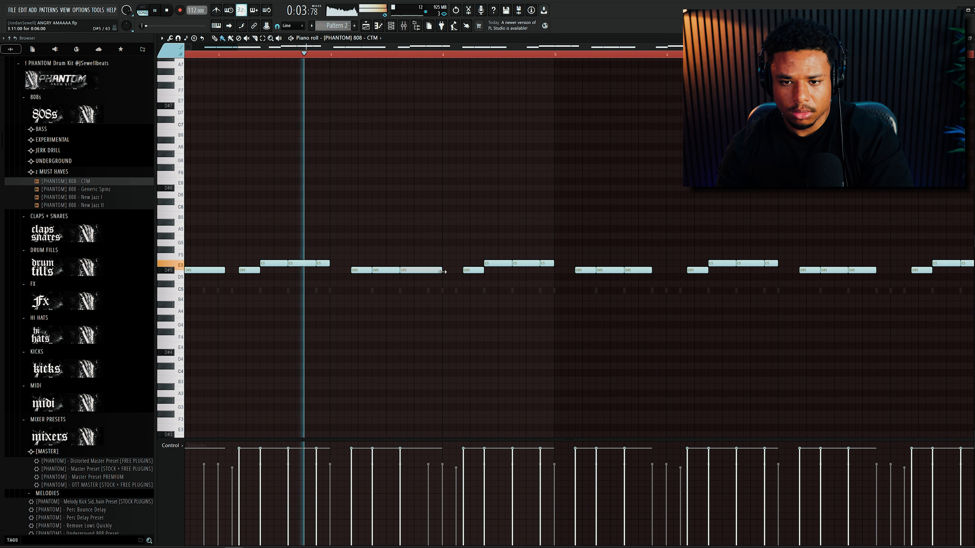
pyautogui.scroll(-2, 438, 276)
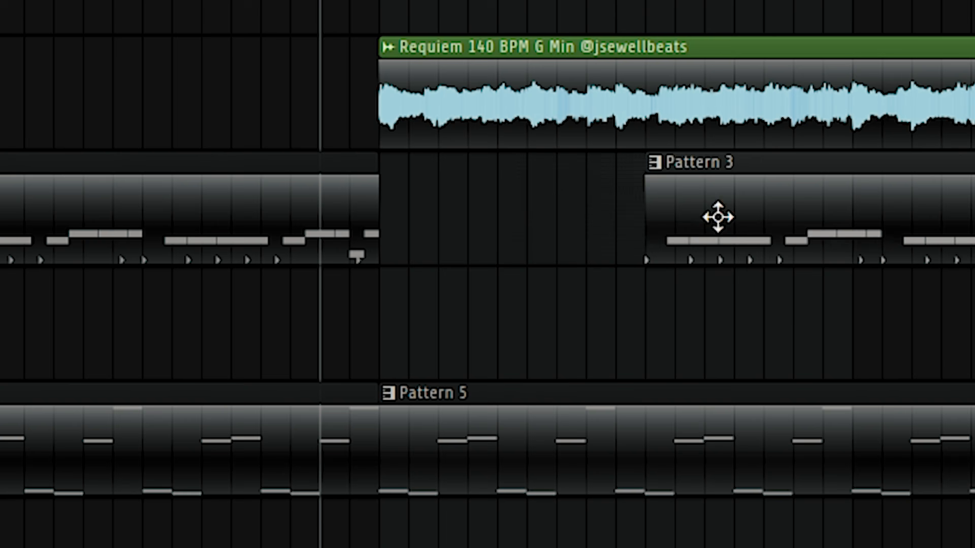
# Step: Move the later Pattern 3 clip to start together with the Requiem audio clip and open its clip options
pyautogui.moveTo(718, 218); pyautogui.dragTo(440, 211)
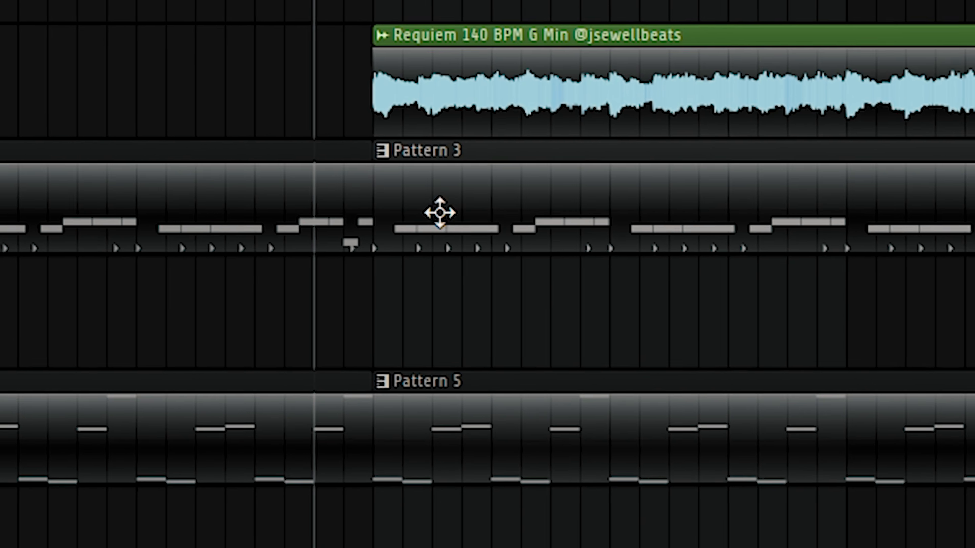
pyautogui.click(387, 158)
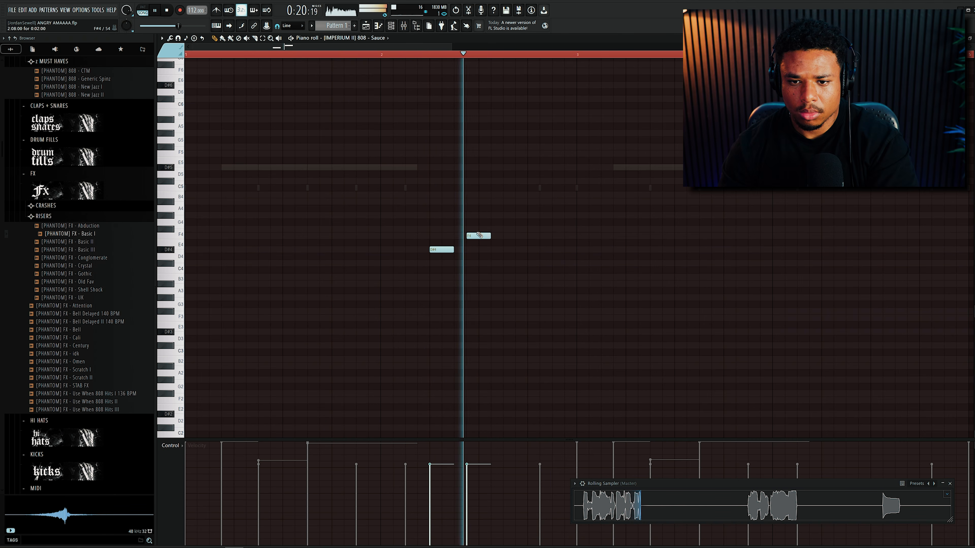
# Step: Set the second note of the [IMPERIUM II] 808 - Sauce line in bar 2 to E4 and add E4, C#4 and E4 notes
pyautogui.moveTo(480, 233); pyautogui.dragTo(517, 248)
pyautogui.click(507, 249)
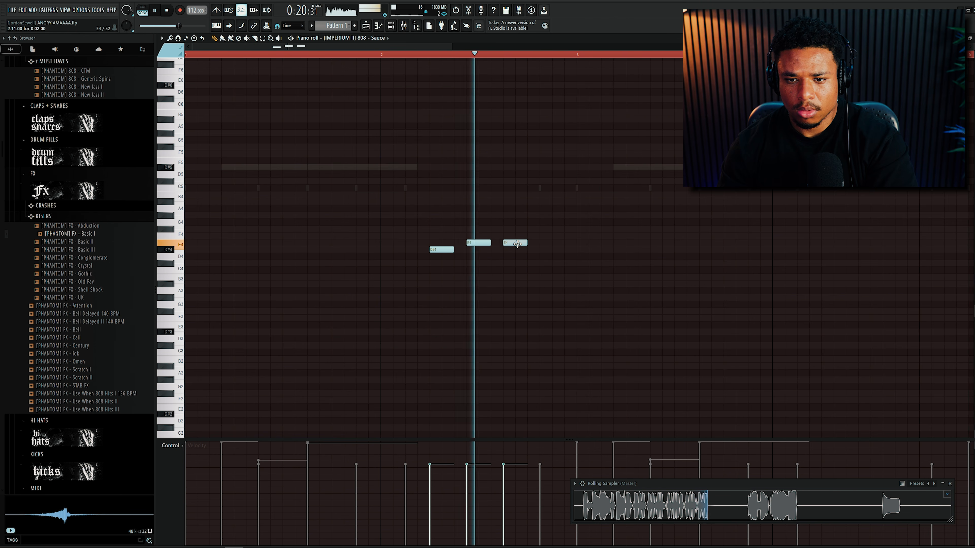
pyautogui.click(533, 264)
pyautogui.press('space')
pyautogui.click(556, 277)
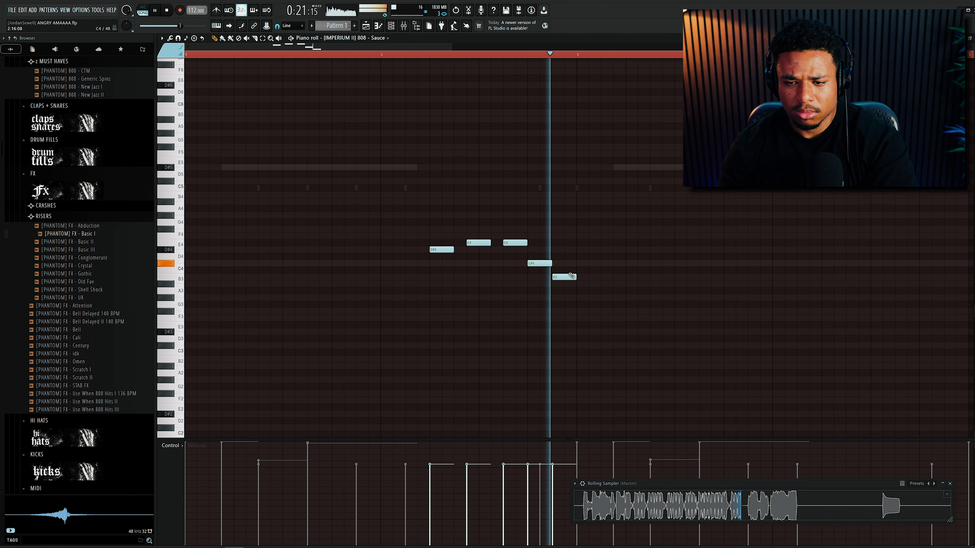
pyautogui.moveTo(569, 254); pyautogui.dragTo(570, 249)
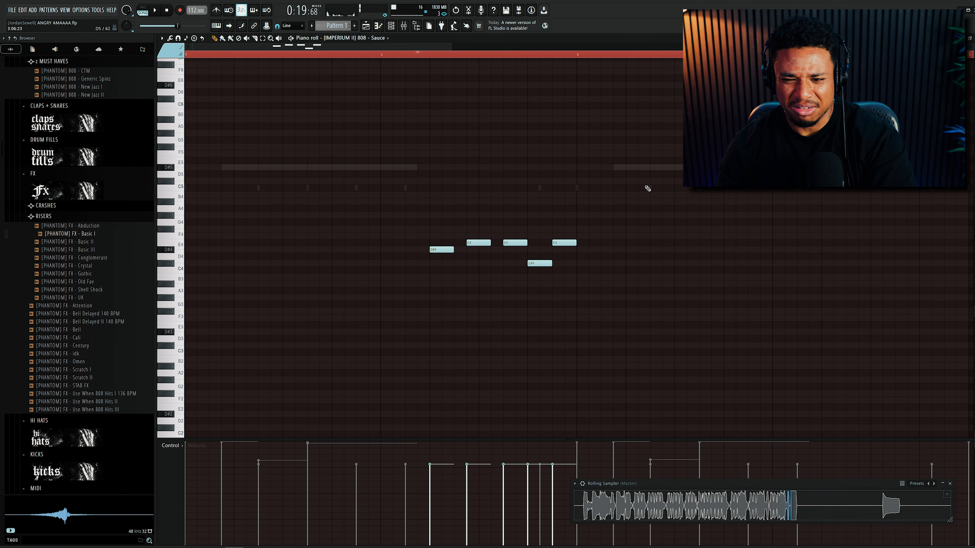
# Step: Fill bar 4 of the Sauce 808 line with five D#4 notes, the first two steps long and the others three steps
pyautogui.keyDown('ctrl'); pyautogui.scroll(-3, 391, 86); pyautogui.keyUp('ctrl')
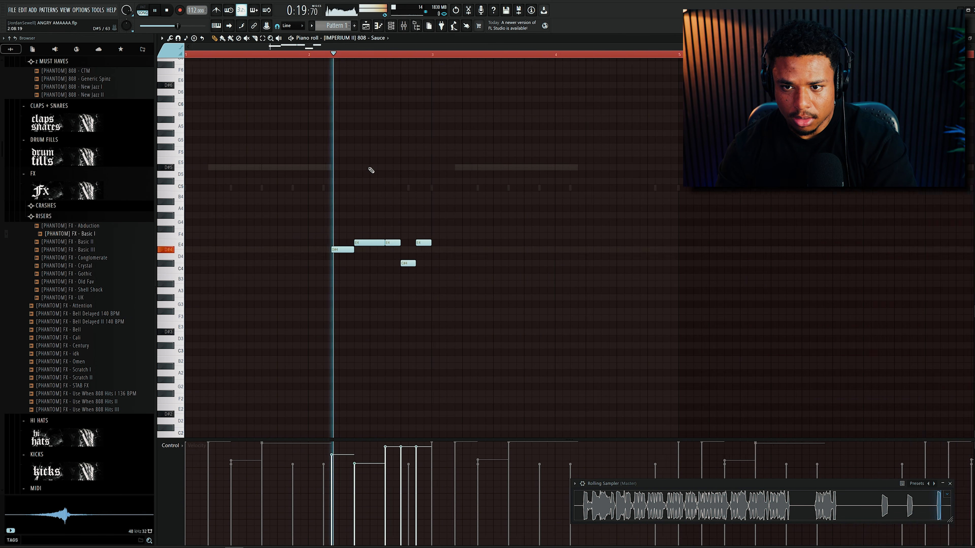
pyautogui.moveTo(346, 56); pyautogui.dragTo(186, 55)
pyautogui.hotkey('ctrl', 'b')
pyautogui.hotkey('ctrl', 'b')
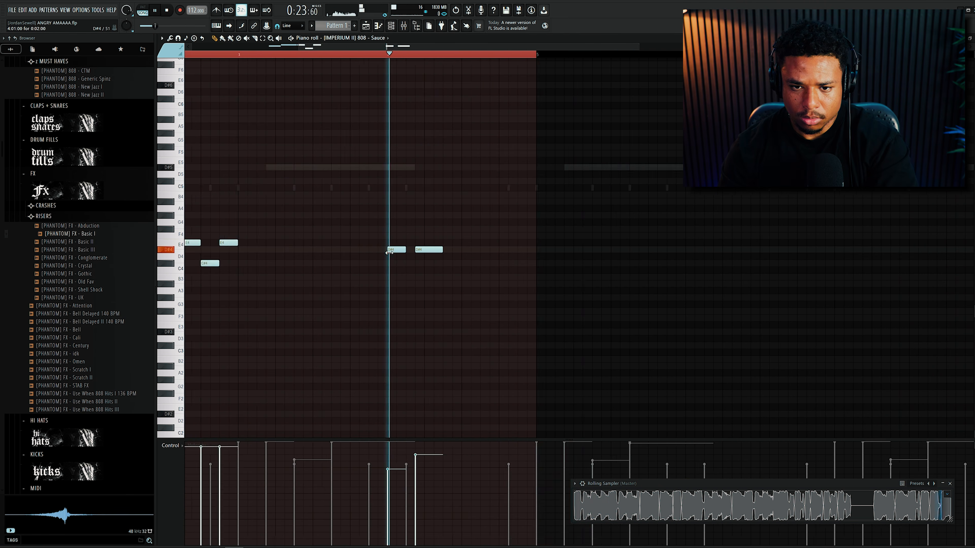
pyautogui.keyDown('ctrl'); pyautogui.scroll(3, 391, 249); pyautogui.keyUp('ctrl')
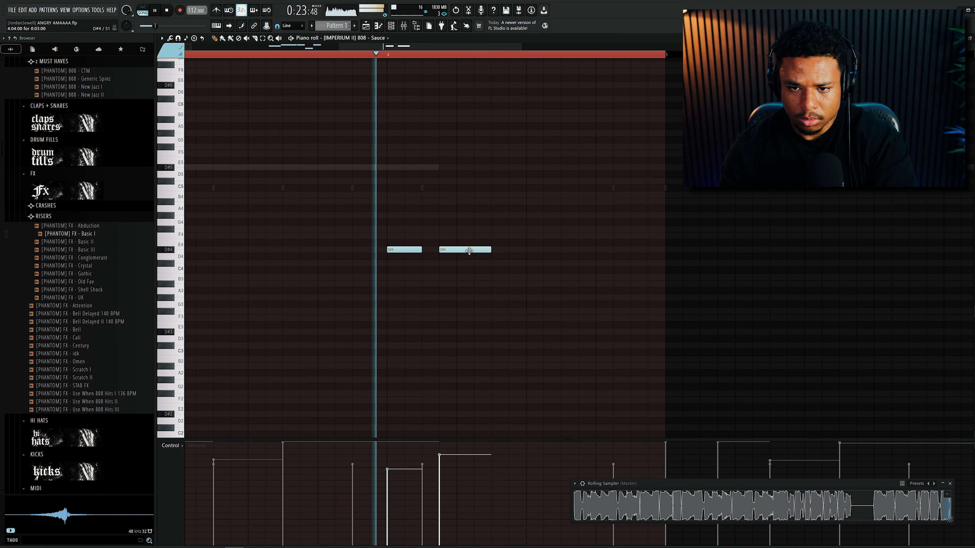
pyautogui.click(512, 250)
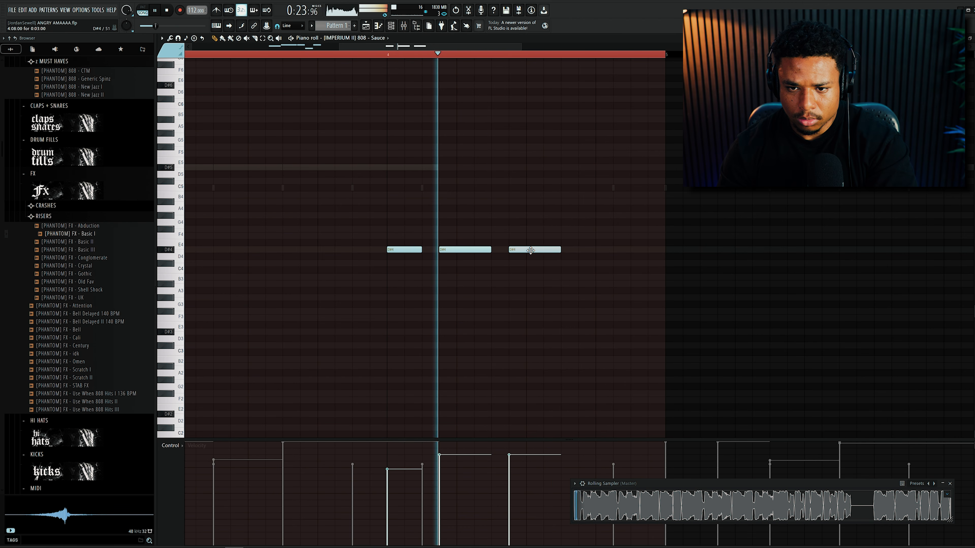
pyautogui.press('space')
pyautogui.moveTo(553, 251); pyautogui.dragTo(537, 250)
pyautogui.click(565, 250)
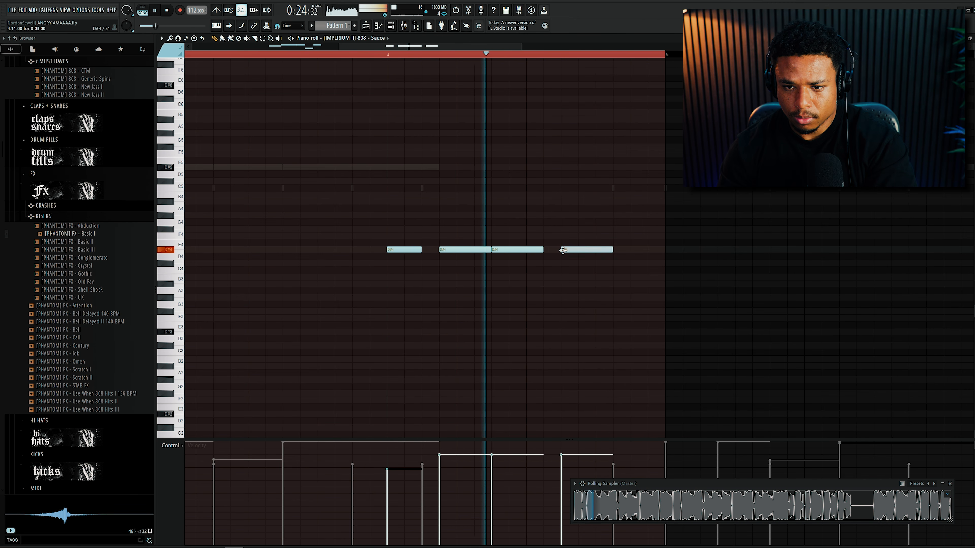
pyautogui.click(617, 252)
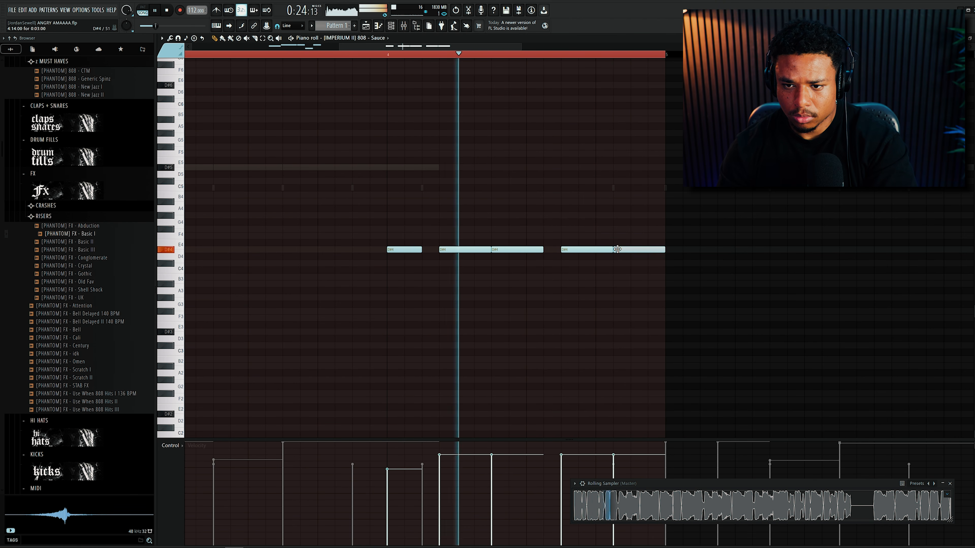
# Step: Transpose the first note of bar 4 up an octave to D#5 during playback
pyautogui.keyDown('ctrl'); pyautogui.moveTo(437, 221); pyautogui.dragTo(409, 284); pyautogui.keyUp('ctrl')
pyautogui.press('space')
pyautogui.press('space')
pyautogui.hotkey('ctrl', 'Up')
pyautogui.press('space')
pyautogui.press('space')
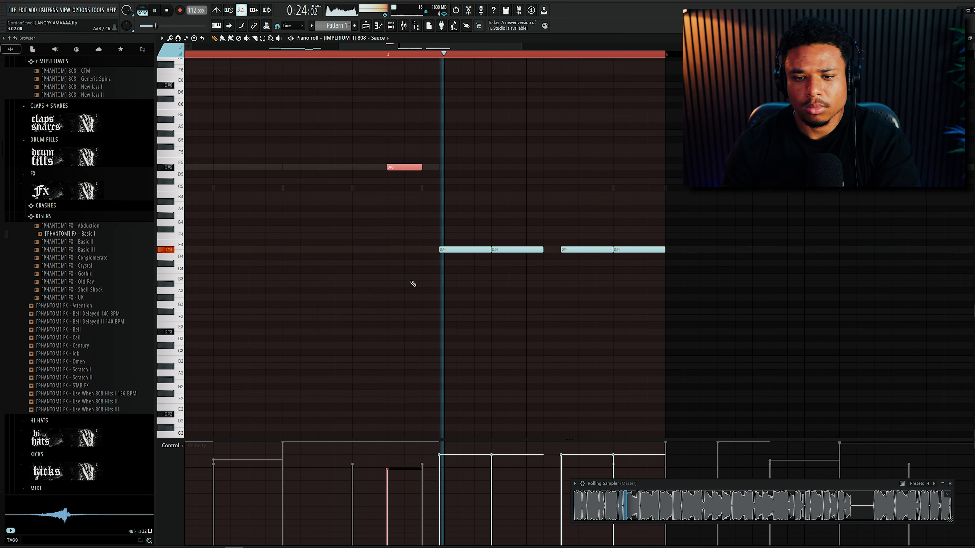
# Step: Raise the last three D#4 notes of bar 4 by one semitone to E4
pyautogui.click(517, 264)
pyautogui.rightClick(519, 264)
pyautogui.press('space')
pyautogui.press('space')
pyautogui.keyDown('ctrl'); pyautogui.moveTo(537, 232); pyautogui.dragTo(664, 280); pyautogui.keyUp('ctrl')
pyautogui.press('space')
pyautogui.keyDown('ctrl'); pyautogui.click(677, 209); pyautogui.keyUp('ctrl')
pyautogui.scroll(-2, 641, 251)
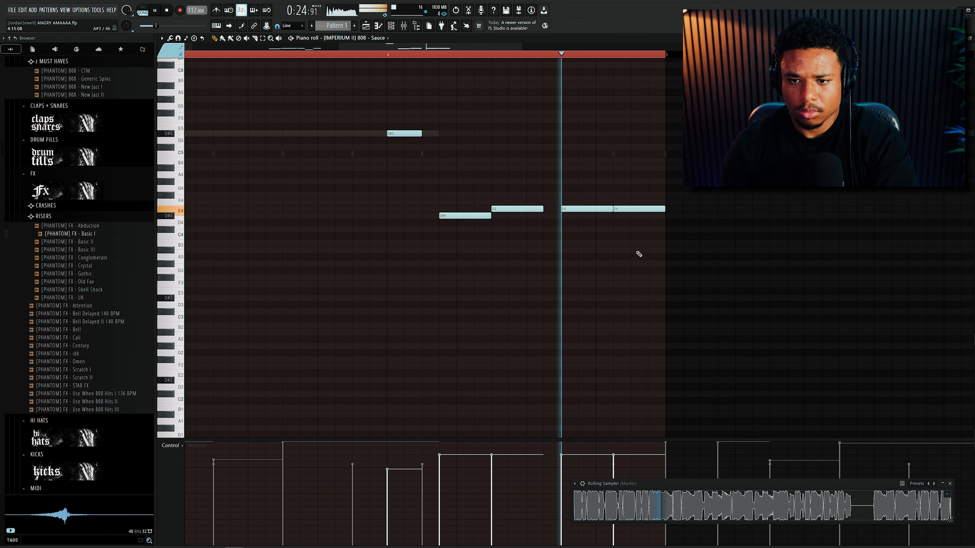
# Step: Replace the last E4 of bar 4 with two-step D4 and D#4 notes, shortening the preceding E4 to two steps
pyautogui.rightClick(618, 204)
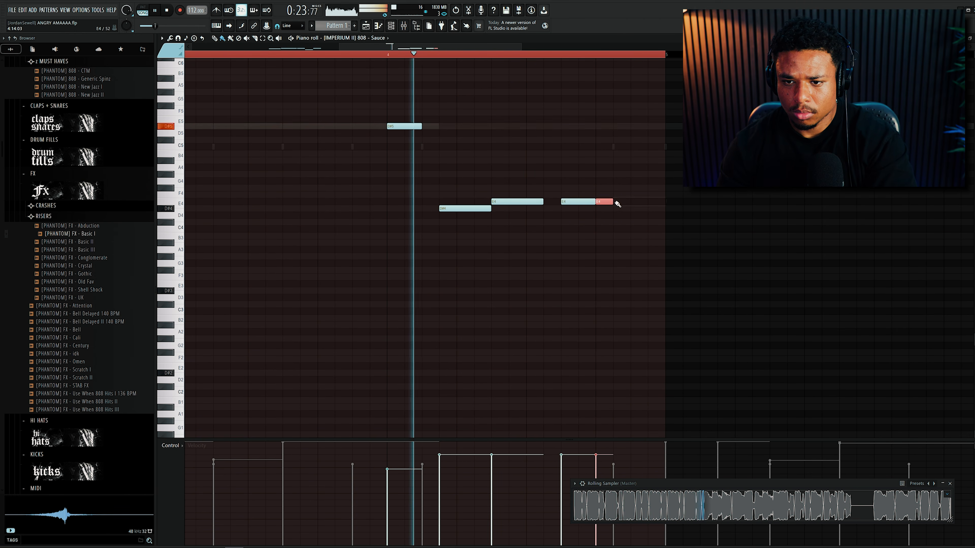
pyautogui.moveTo(618, 203); pyautogui.dragTo(622, 216)
pyautogui.click(636, 209)
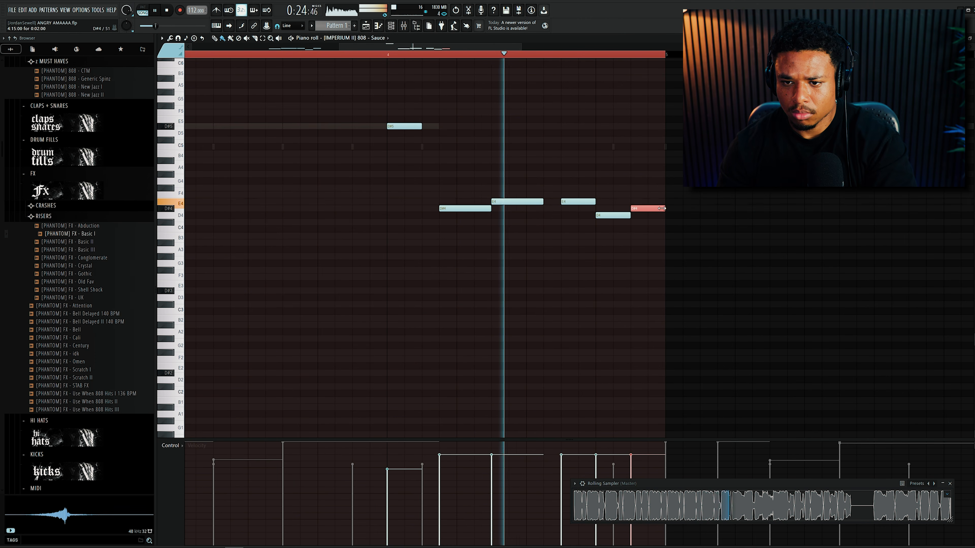
pyautogui.press('ctrl')
pyautogui.press('ctrl')
pyautogui.scroll(-3, 662, 208)
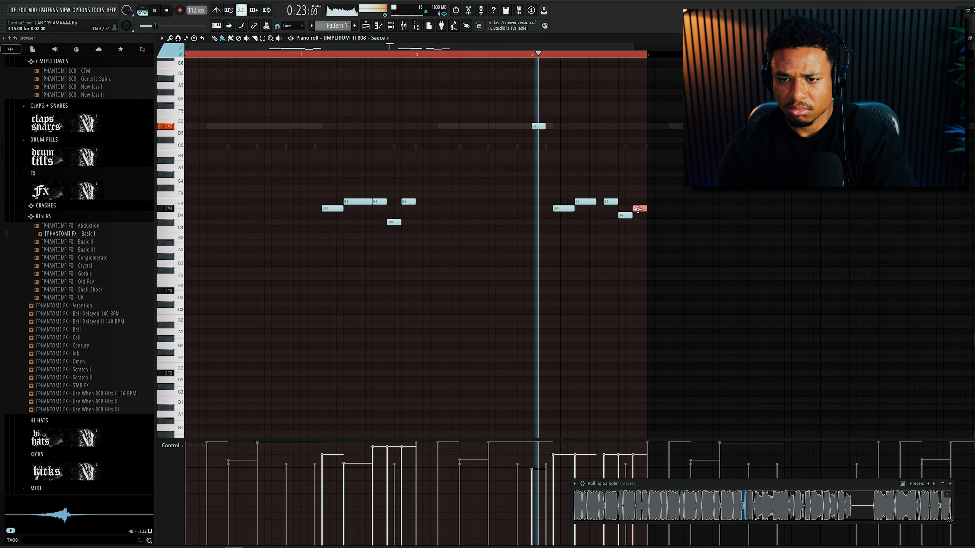
# Step: Raise the final note of bar 4 to E4 and duplicate the four-bar 808 phrase into bars 5 to 8
pyautogui.moveTo(639, 208); pyautogui.dragTo(639, 201)
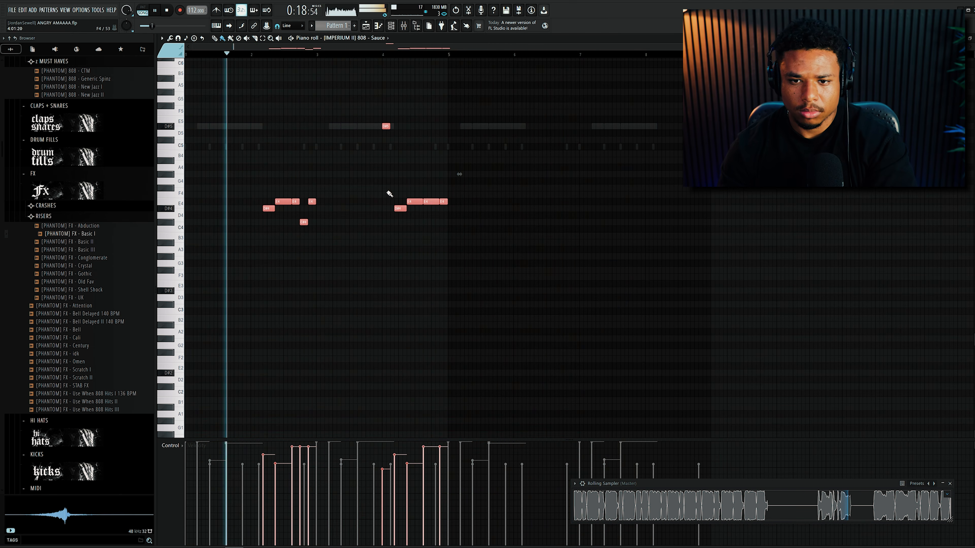
pyautogui.moveTo(431, 202); pyautogui.dragTo(694, 201)
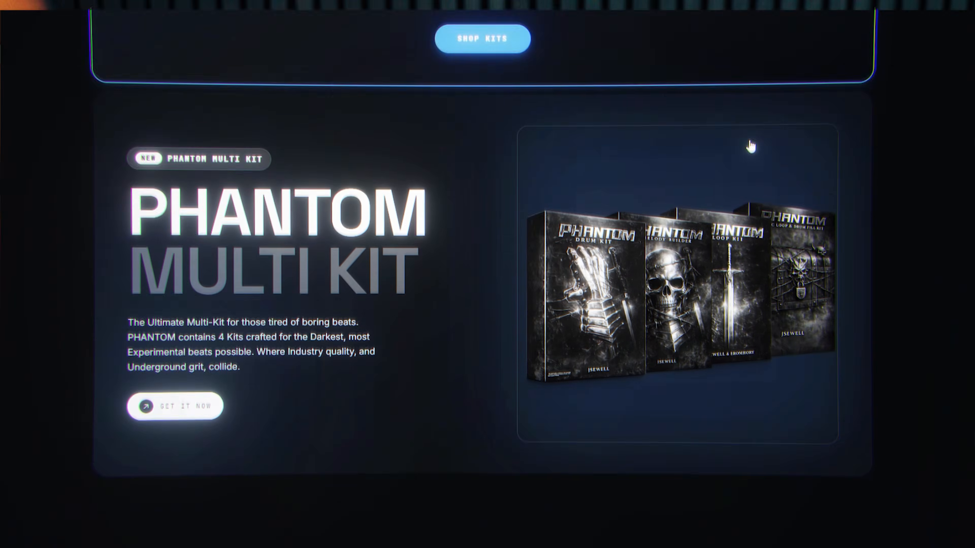
pyautogui.scroll(-10, 748, 147)
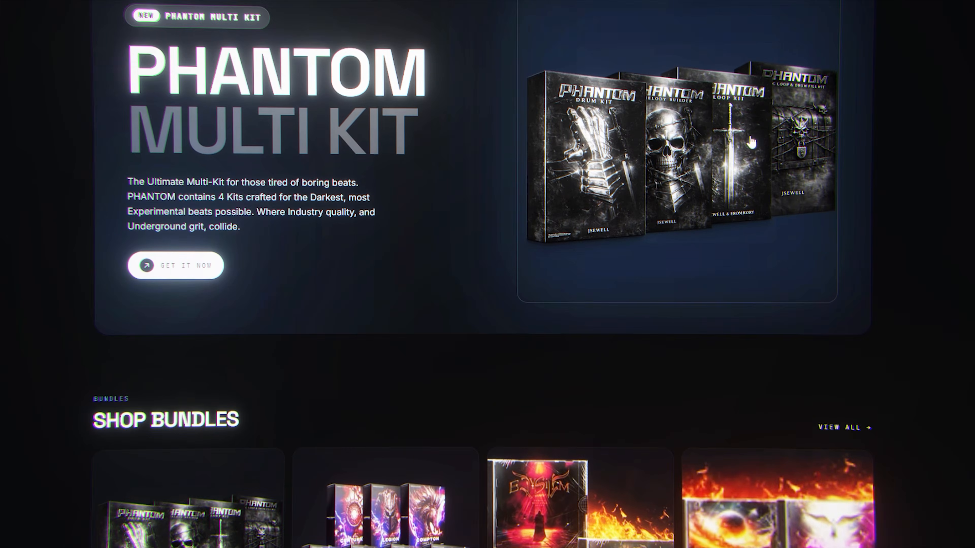
pyautogui.scroll(-15, 805, 112)
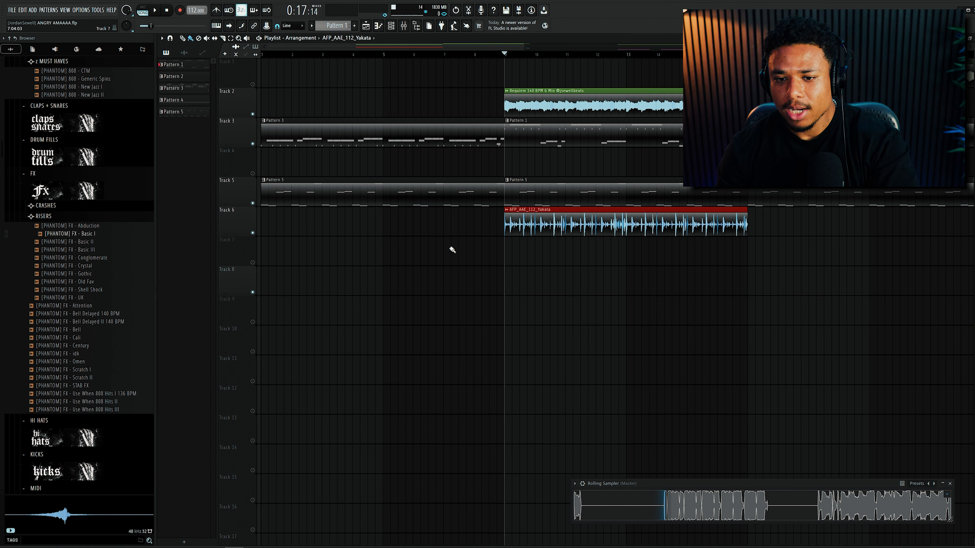
# Step: Solo Track 6 and play the AFP_AAE_112_Yakata percussion loop on its own
pyautogui.rightClick(252, 233)
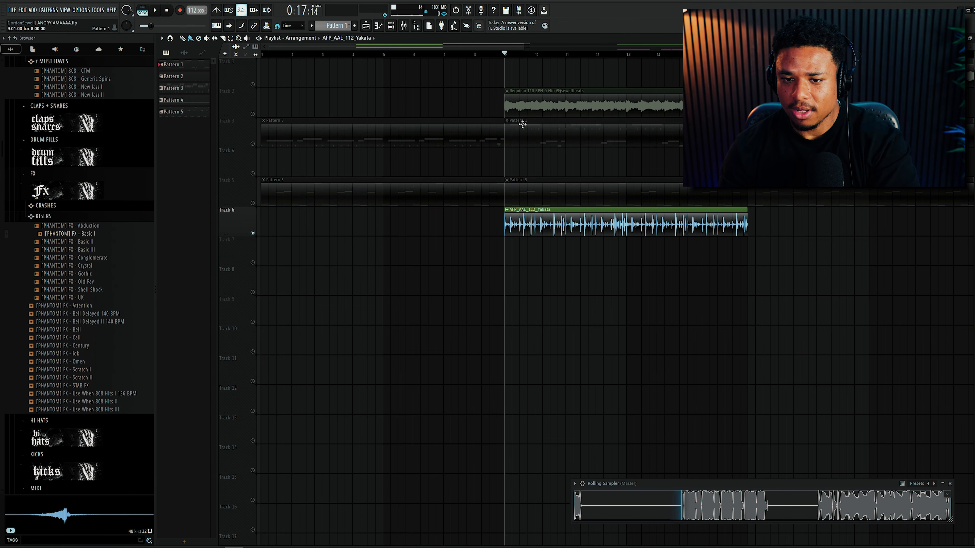
pyautogui.press('space')
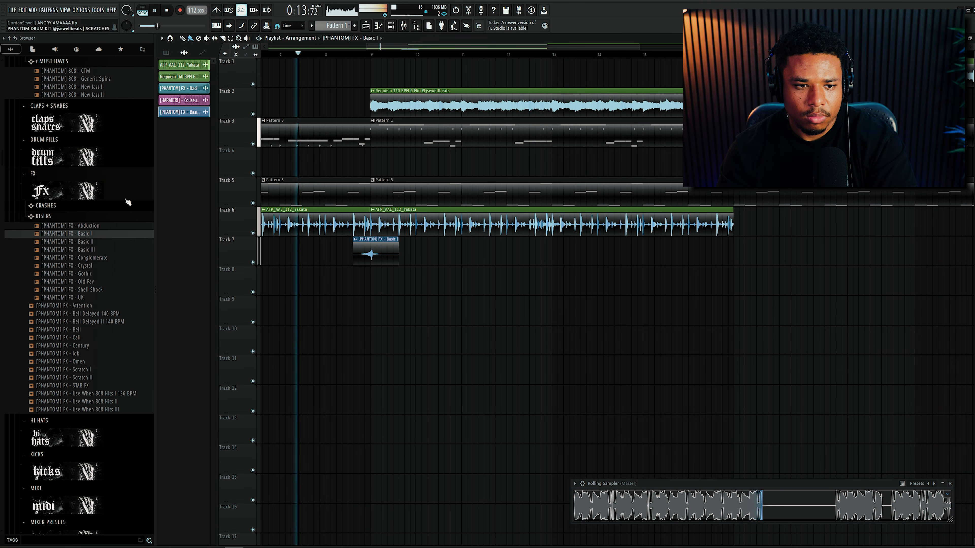
# Step: Find the [PHANTOM] VOX - GO sample and place it on Track 8 just before bar 9
pyautogui.click(111, 195)
pyautogui.click(108, 195)
pyautogui.click(68, 208)
pyautogui.click(96, 215)
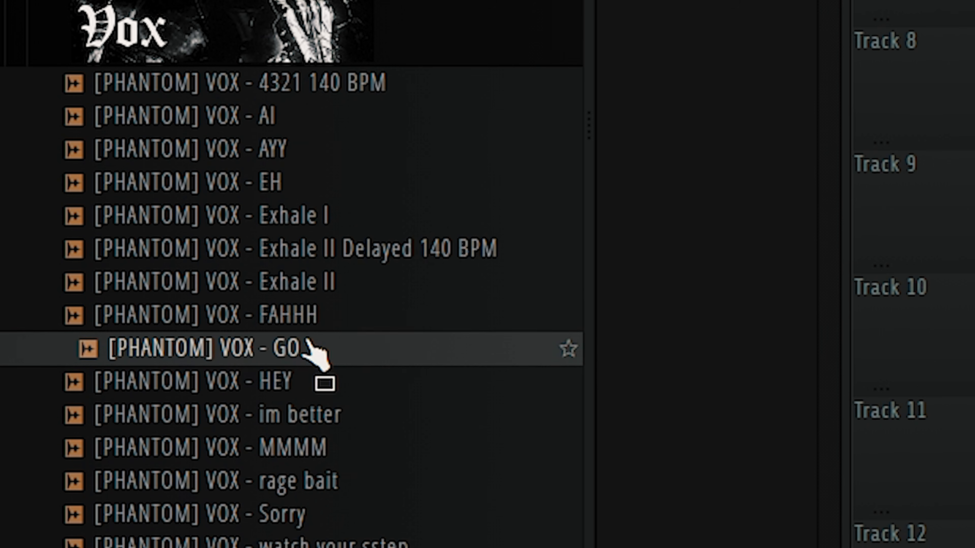
pyautogui.moveTo(314, 328); pyautogui.dragTo(543, 288)
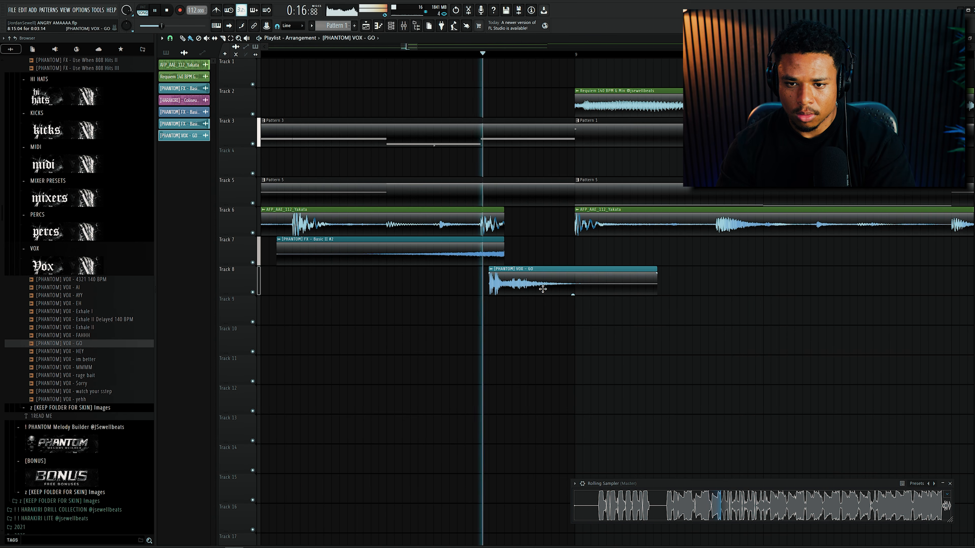
pyautogui.press('space')
# Step: Place the [PHANTOM] FX - Bell Delayed 140 BPM sample on Track 9 at bar 9
pyautogui.scroll(-2, 494, 159)
pyautogui.scroll(-3, 491, 175)
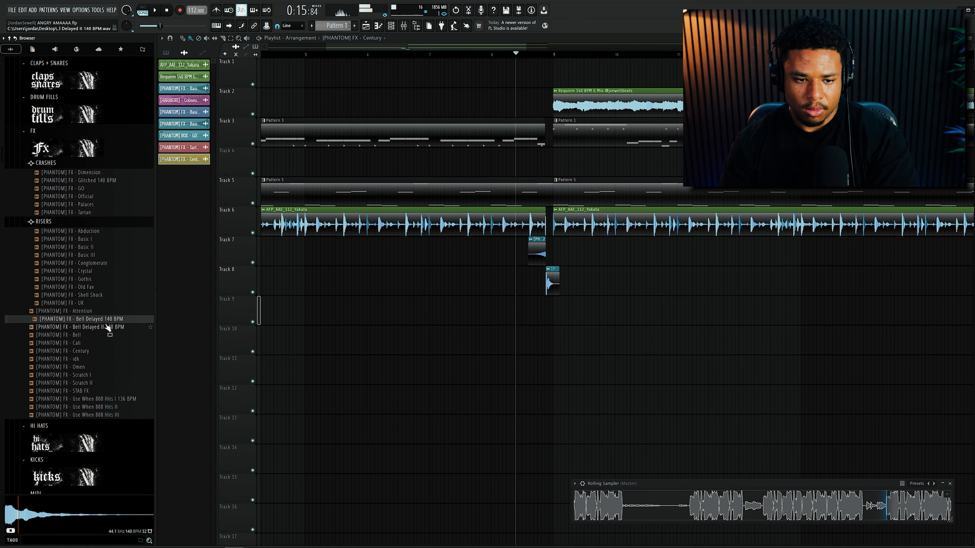
pyautogui.moveTo(108, 322); pyautogui.dragTo(556, 308)
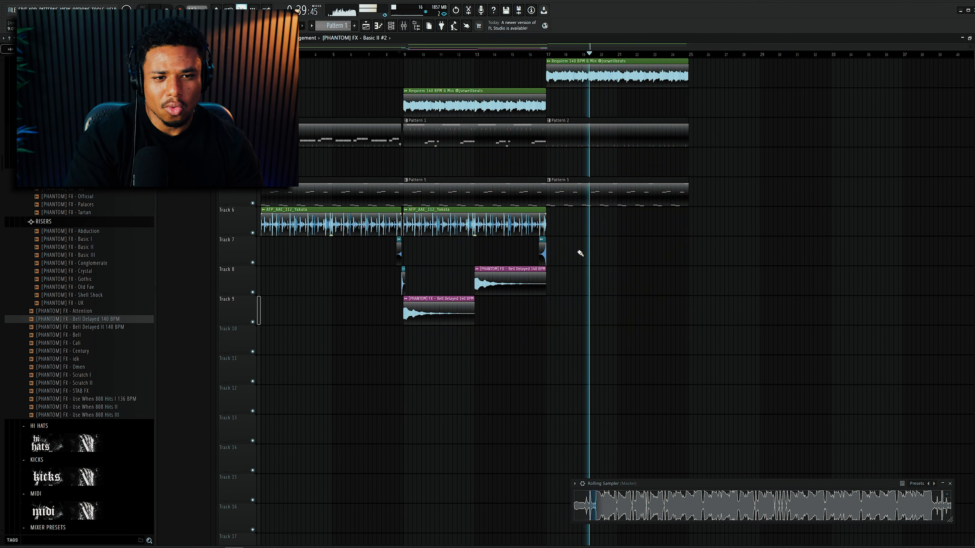
# Step: Duplicate all clips from bars 9 to 24, start the copy at bar 25, and deselect the clips
pyautogui.moveTo(696, 354); pyautogui.dragTo(411, 73)
pyautogui.hotkey('ctrl', 'b')
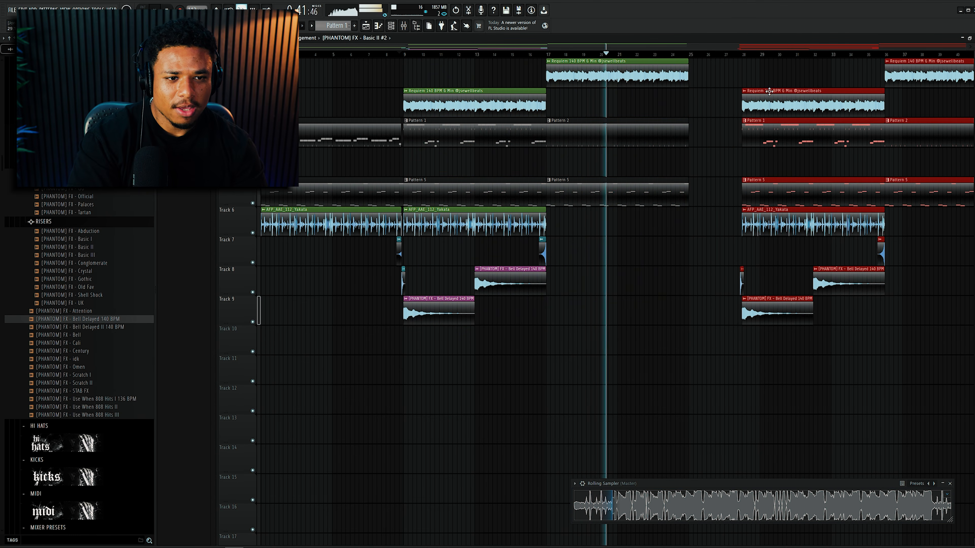
pyautogui.scroll(6, 694, 104)
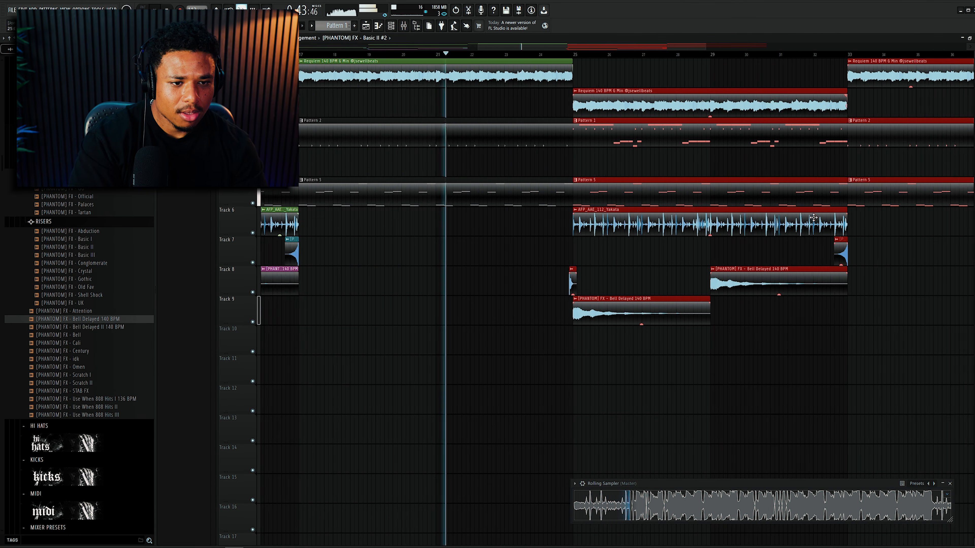
pyautogui.scroll(-6, 584, 112)
pyautogui.hotkey('ctrl', 'd')
pyautogui.scroll(5, 566, 229)
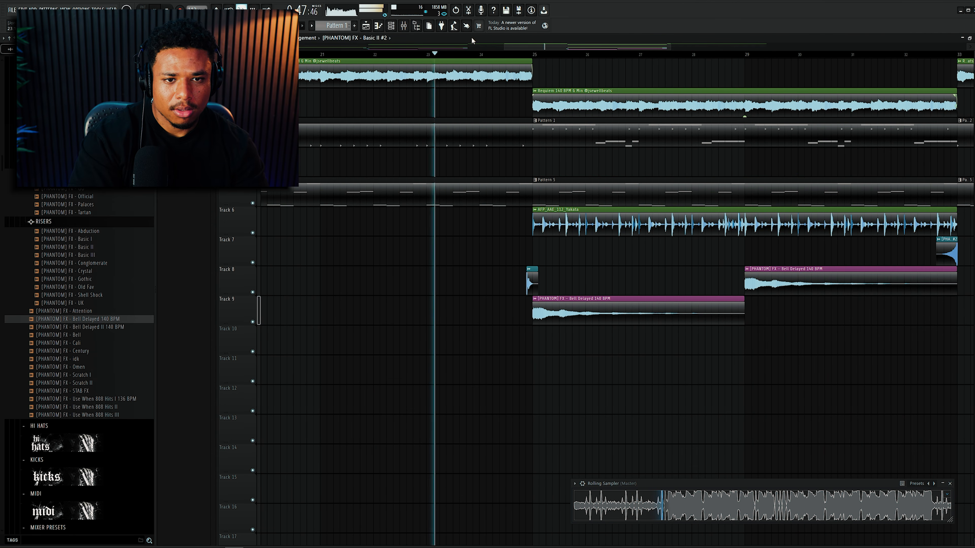
# Step: Create an automation clip for the mix level of the HalfTime effect on the Master mixer track
pyautogui.click(404, 26)
pyautogui.click(889, 314)
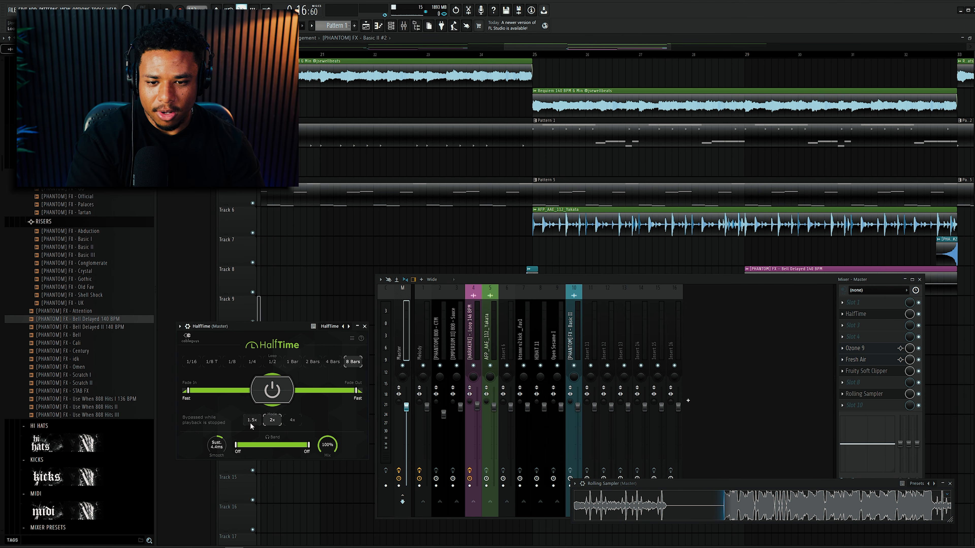
pyautogui.rightClick(430, 246)
pyautogui.scroll(-4, 426, 250)
pyautogui.rightClick(911, 315)
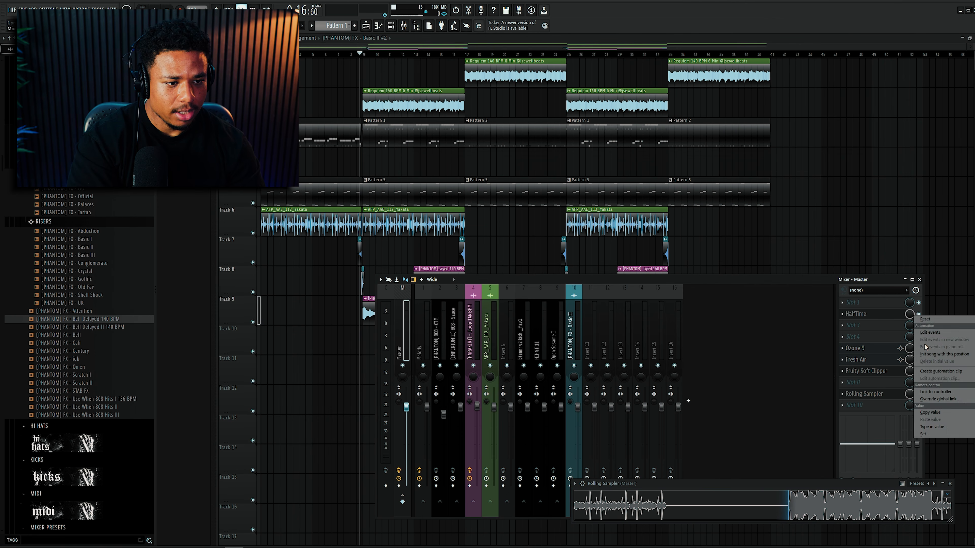
pyautogui.click(934, 371)
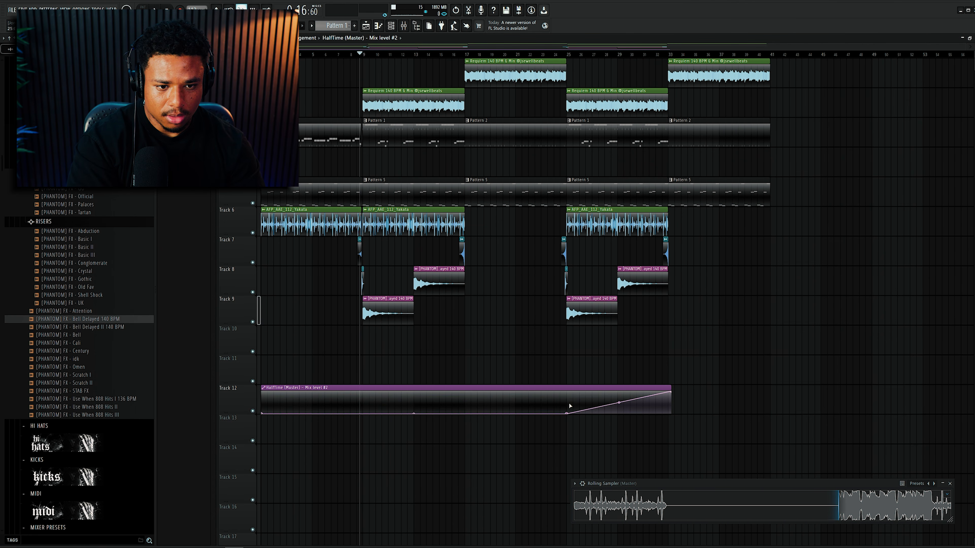
# Step: Make the HalfTime mix level automation jump abruptly at bar 25 and play the transition from about bar 22
pyautogui.click(532, 56)
pyautogui.keyDown('ctrl'); pyautogui.scroll(6, 478, 222); pyautogui.keyUp('ctrl')
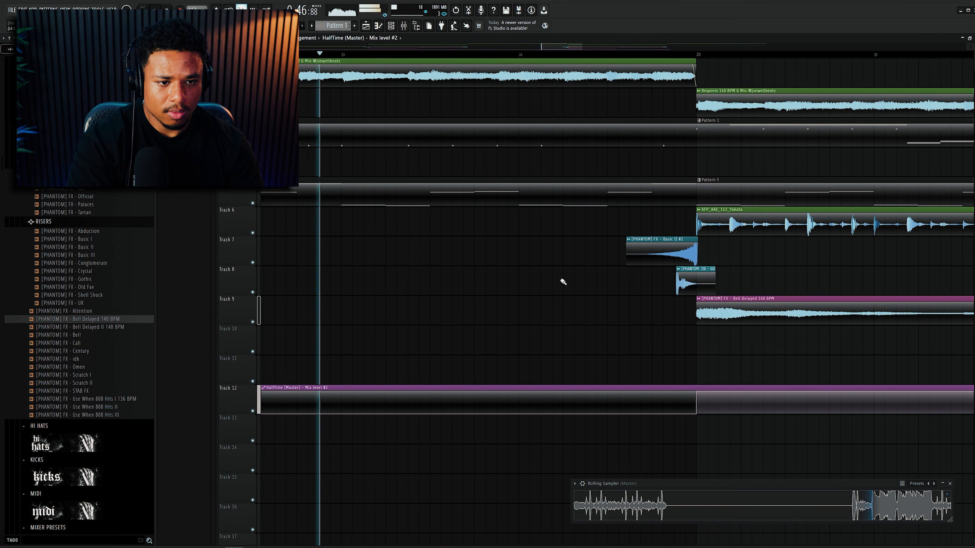
pyautogui.keyDown('ctrl'); pyautogui.scroll(2, 563, 282); pyautogui.keyUp('ctrl')
pyautogui.keyDown('ctrl'); pyautogui.scroll(-8, 577, 253); pyautogui.keyUp('ctrl')
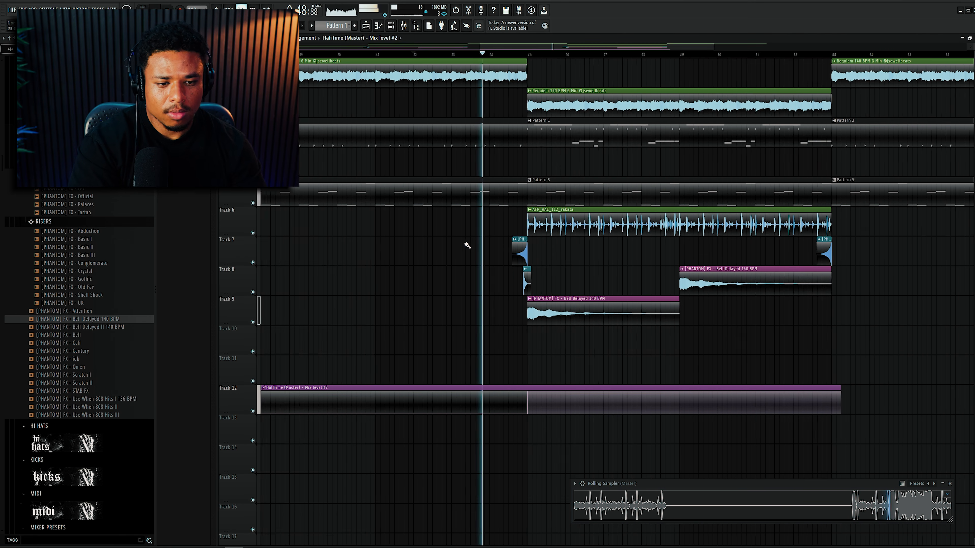
pyautogui.keyDown('ctrl'); pyautogui.scroll(-4, 464, 254); pyautogui.keyUp('ctrl')
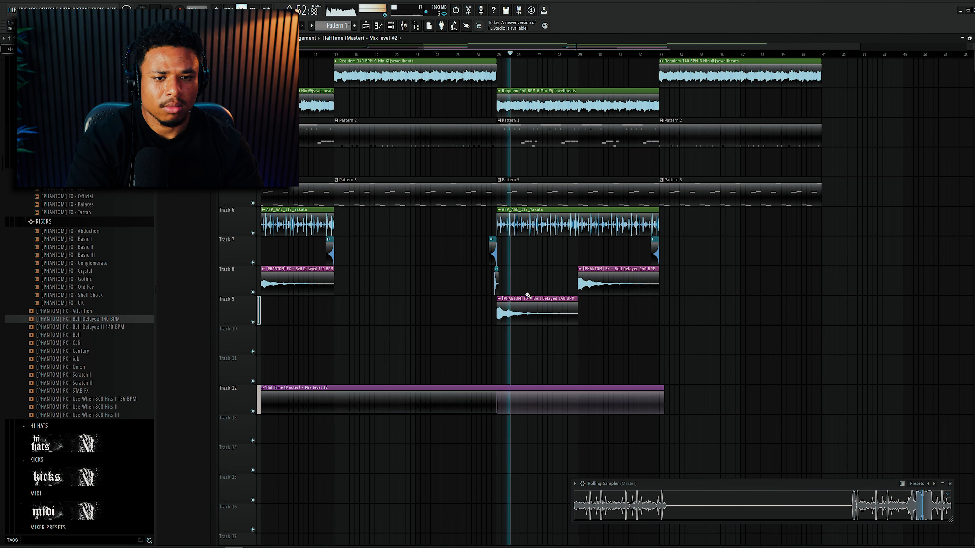
# Step: Copy the AFP_AAE_112_Yakata loop on Track 6 to bar 33 and the HalfTime mix level automation section from bar 25 to bar 33
pyautogui.keyDown('ctrl'); pyautogui.scroll(3, 528, 295); pyautogui.keyUp('ctrl')
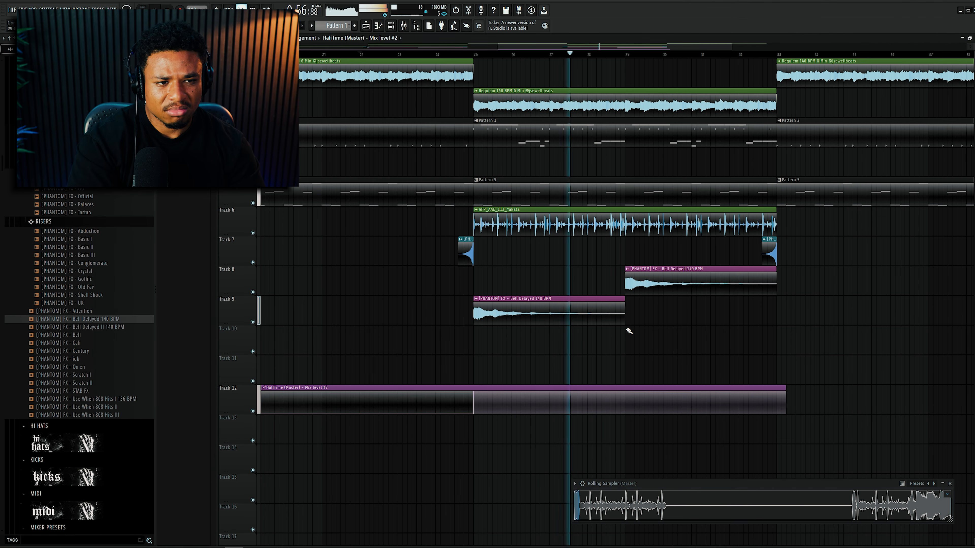
pyautogui.keyDown('ctrl'); pyautogui.scroll(-3, 636, 329); pyautogui.keyUp('ctrl')
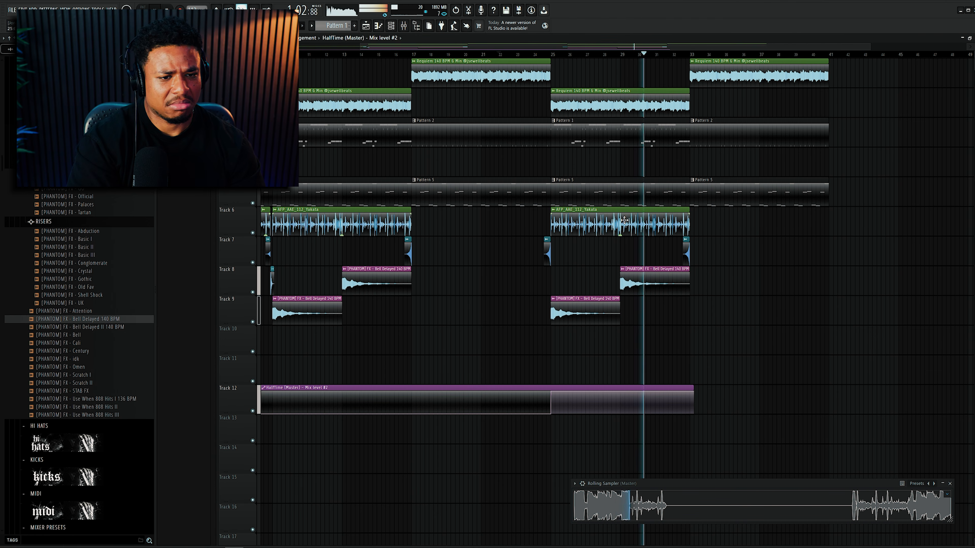
pyautogui.moveTo(624, 220); pyautogui.dragTo(756, 215)
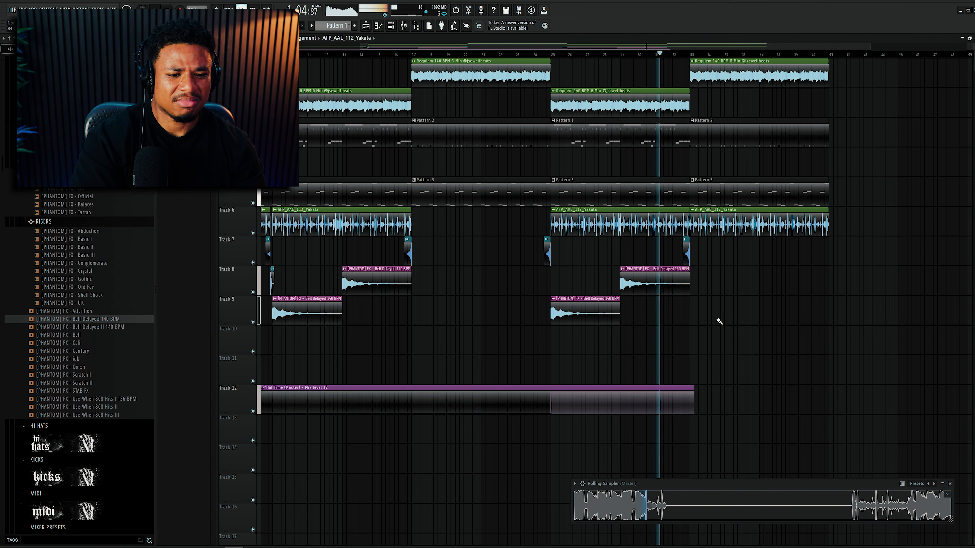
pyautogui.keyDown('ctrl'); pyautogui.scroll(1, 719, 321); pyautogui.keyUp('ctrl')
pyautogui.moveTo(493, 390); pyautogui.dragTo(688, 395)
pyautogui.press('p')
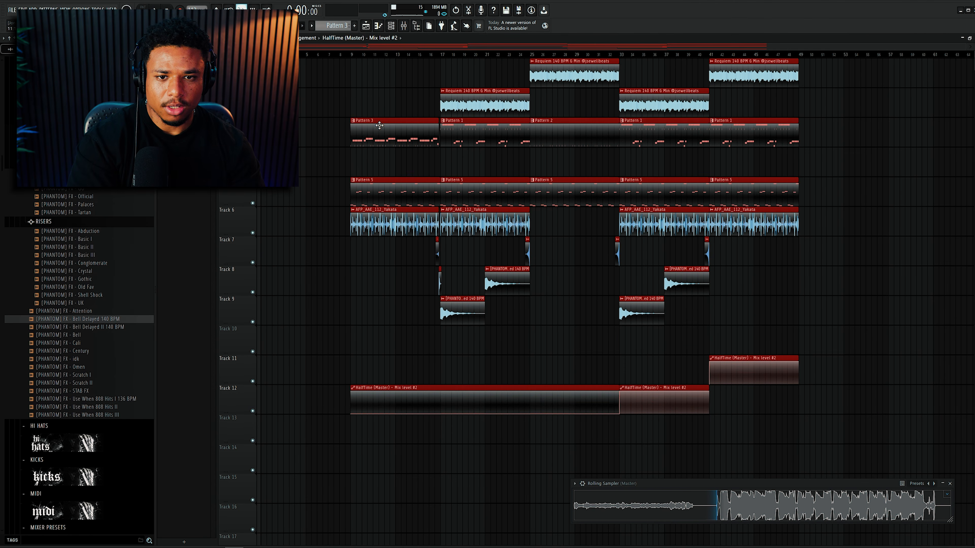
# Step: Copy the Requiem sample, Pattern 1, Pattern 5 and AFP_AAE_112_Yakata clips from bars 33–40 to bar 1 and deselect them
pyautogui.hotkey('ctrl', 'd')
pyautogui.moveTo(674, 100); pyautogui.dragTo(633, 255)
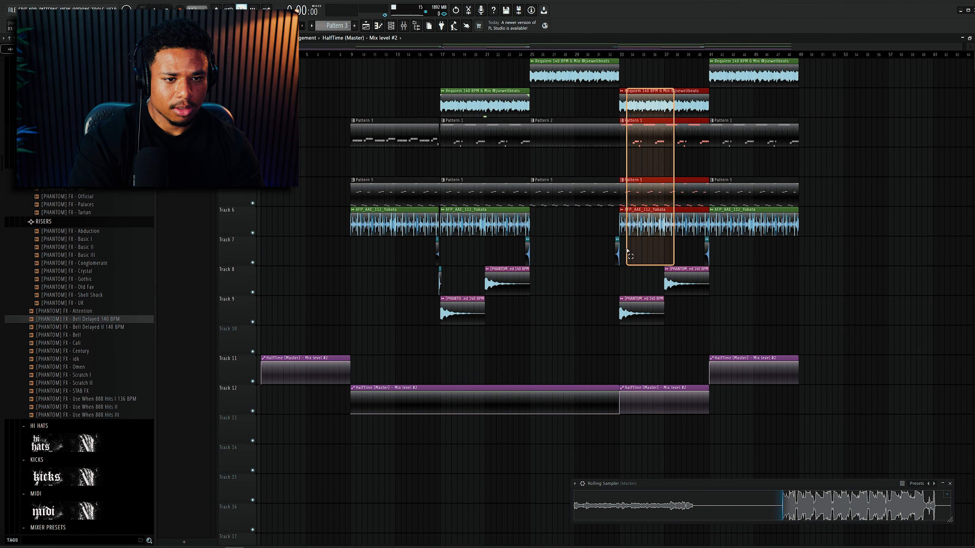
pyautogui.moveTo(623, 108); pyautogui.dragTo(265, 112)
pyautogui.hotkey('ctrl', 'd')
# Step: Load Fruity Convolver in slot 3 of the Master mixer track and bring its mix level automation down at bar 9
pyautogui.click(404, 27)
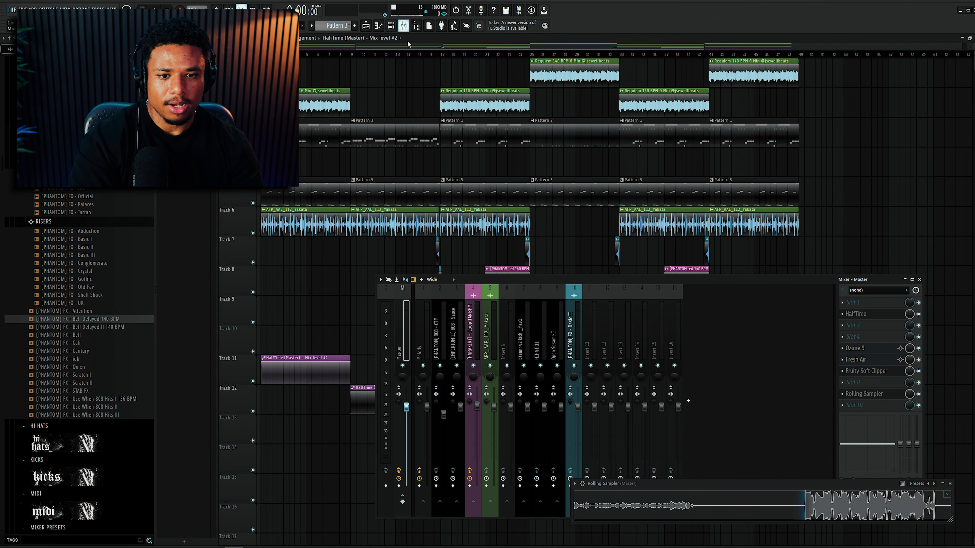
pyautogui.click(853, 326)
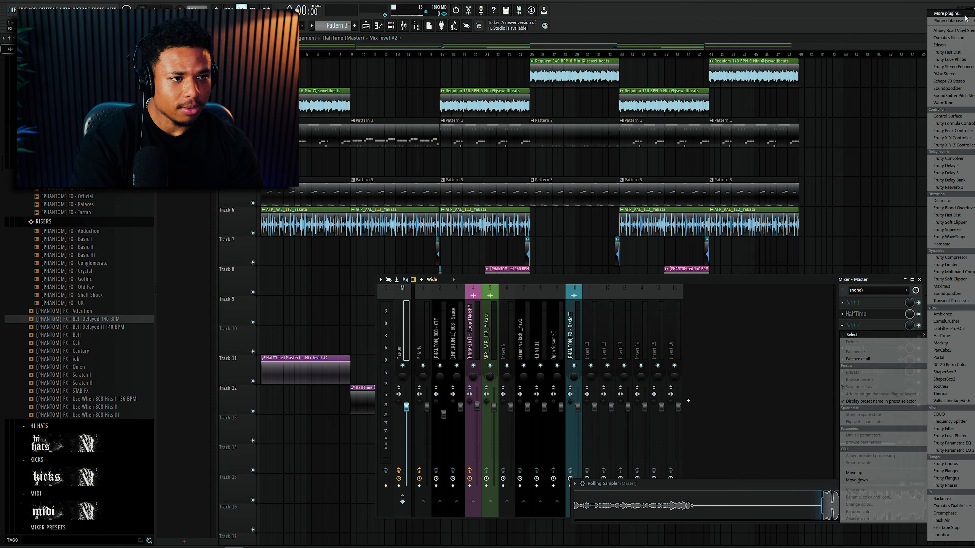
pyautogui.click(965, 15)
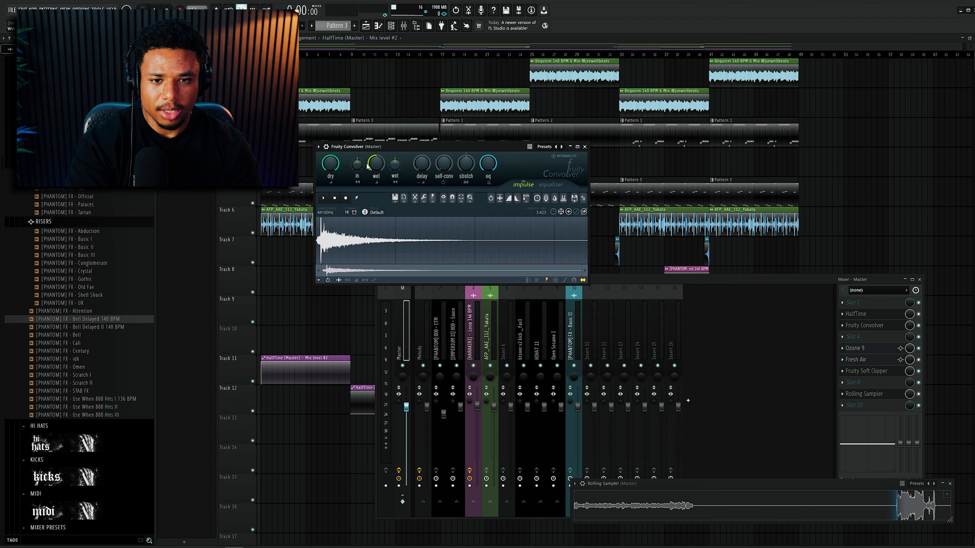
pyautogui.press('space')
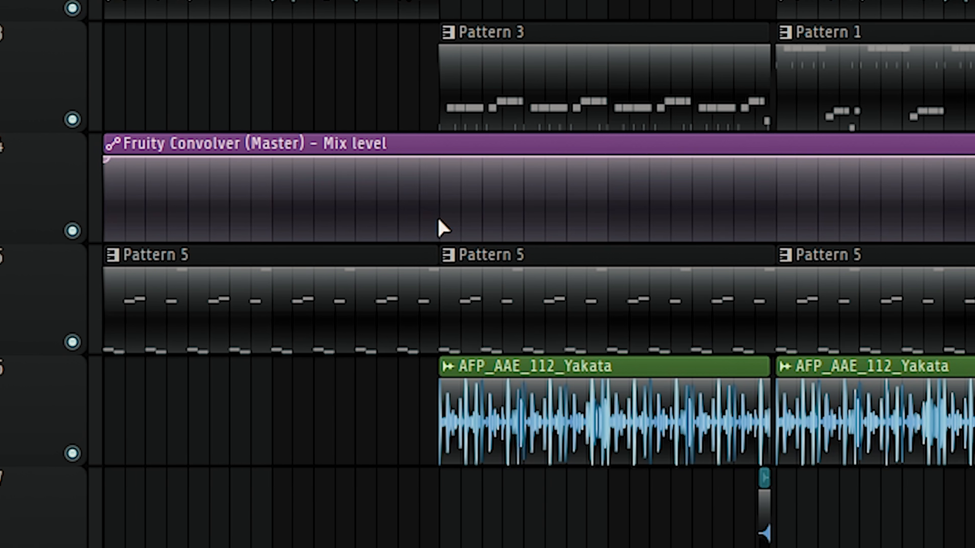
pyautogui.moveTo(440, 228); pyautogui.dragTo(442, 255)
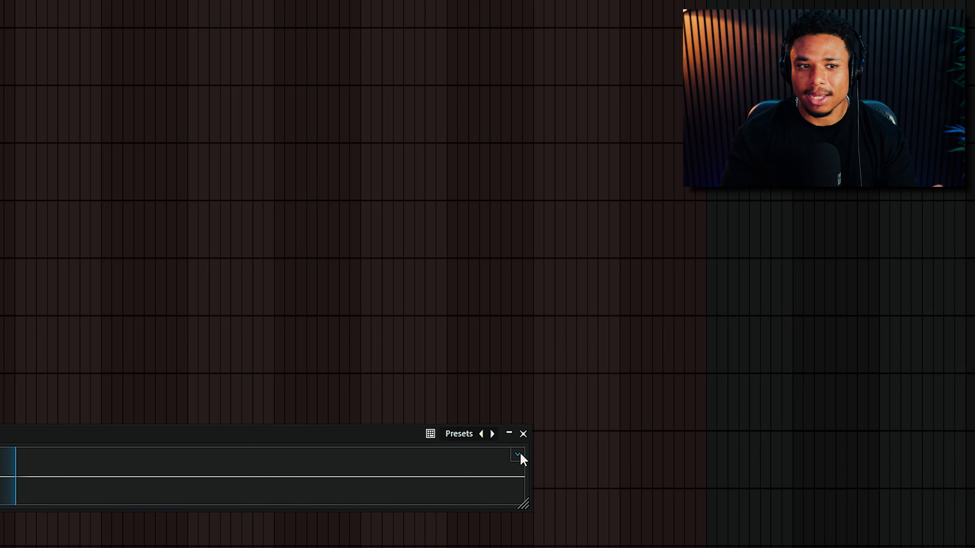
# Step: Look through the Rolling Sampler's duration options and reposition its window
pyautogui.click(519, 455)
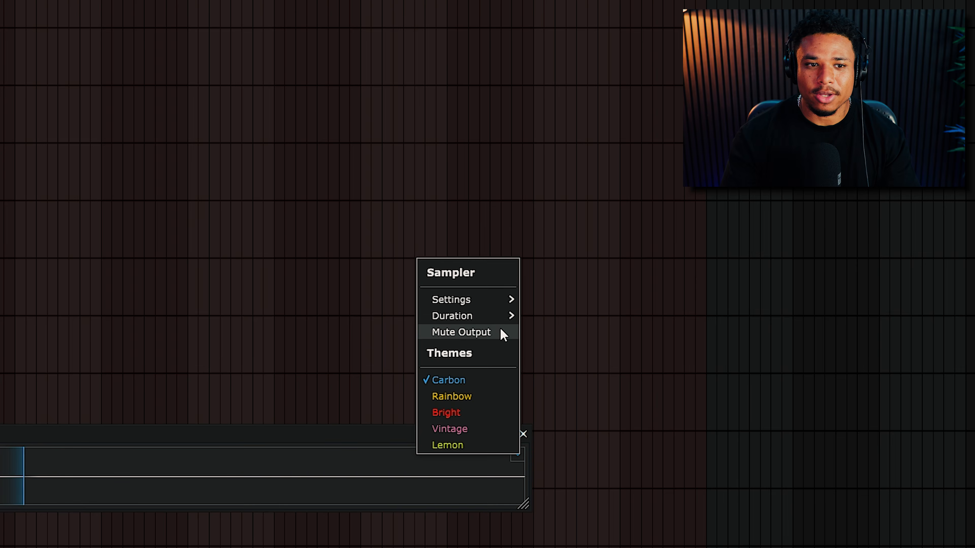
pyautogui.moveTo(498, 317)
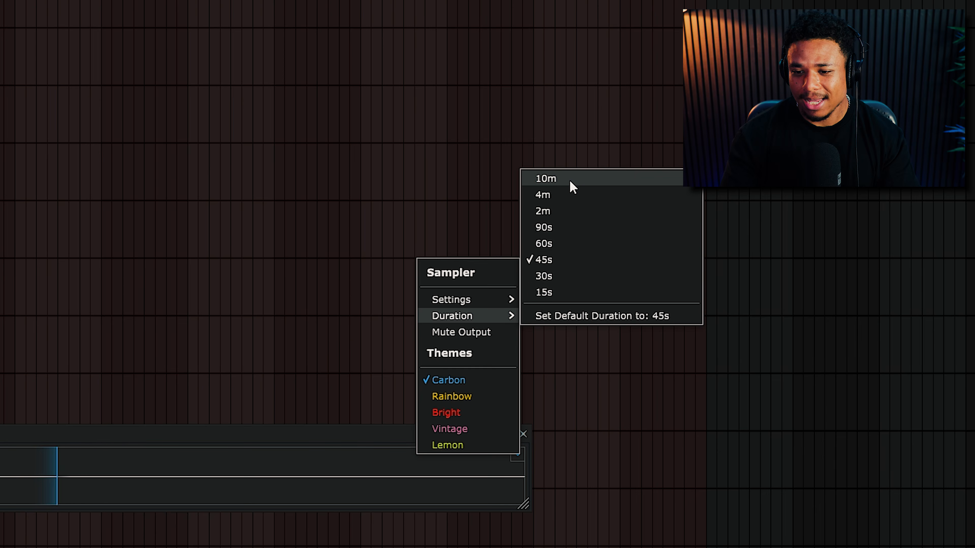
pyautogui.moveTo(172, 438); pyautogui.dragTo(189, 387)
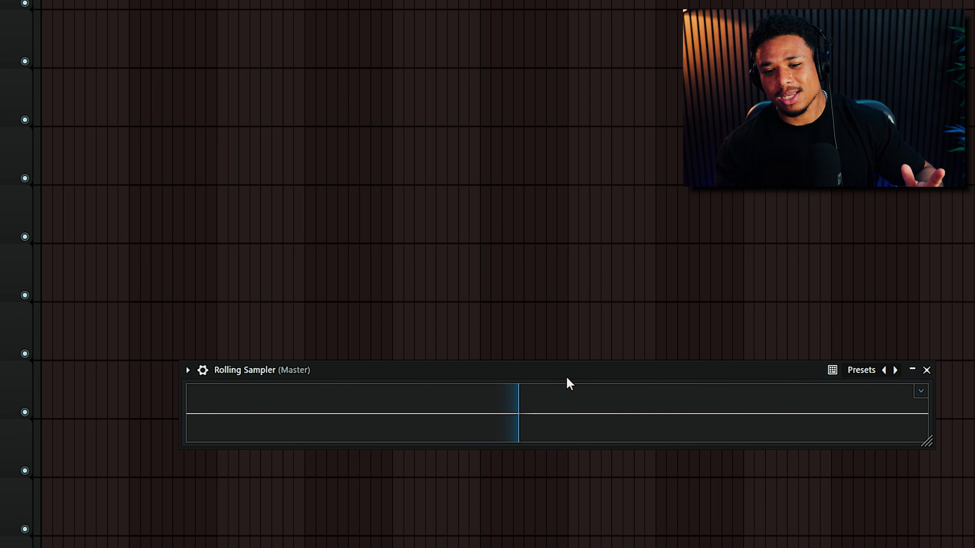
pyautogui.moveTo(567, 378); pyautogui.dragTo(510, 331)
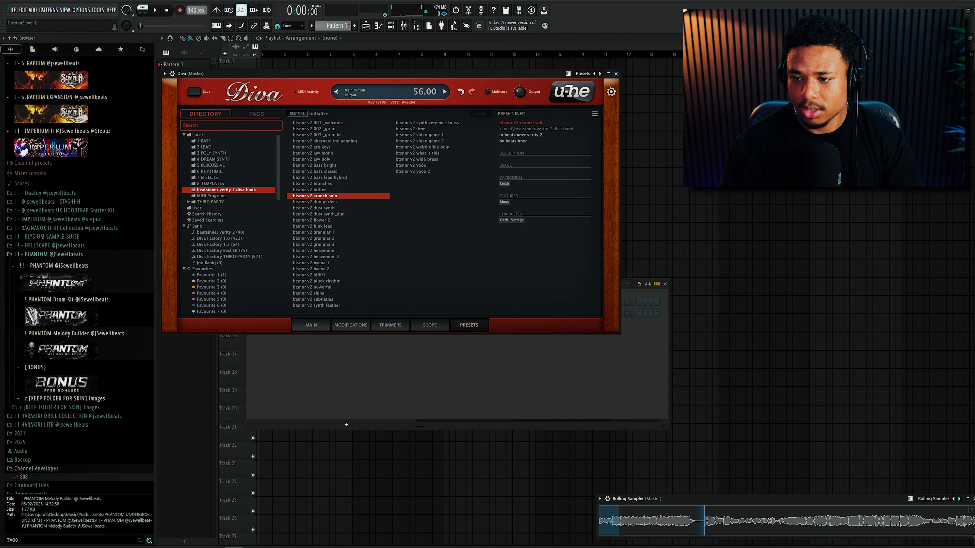
# Step: Place the captured Rolling Sampler audio in the playlist as an audio clip and open it in a new Slicex channel
pyautogui.moveTo(624, 513); pyautogui.dragTo(974, 515)
pyautogui.moveTo(832, 507); pyautogui.dragTo(271, 66)
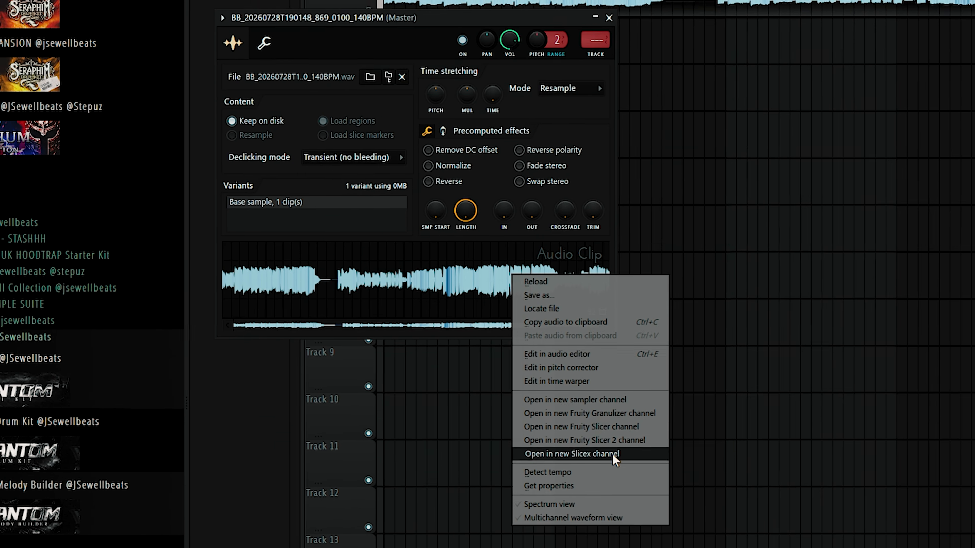
pyautogui.click(614, 454)
# Step: Lay out three consecutive long slice notes in the Slicex channel's piano roll
pyautogui.click(528, 380)
pyautogui.click(672, 264)
pyautogui.click(714, 341)
pyautogui.click(414, 262)
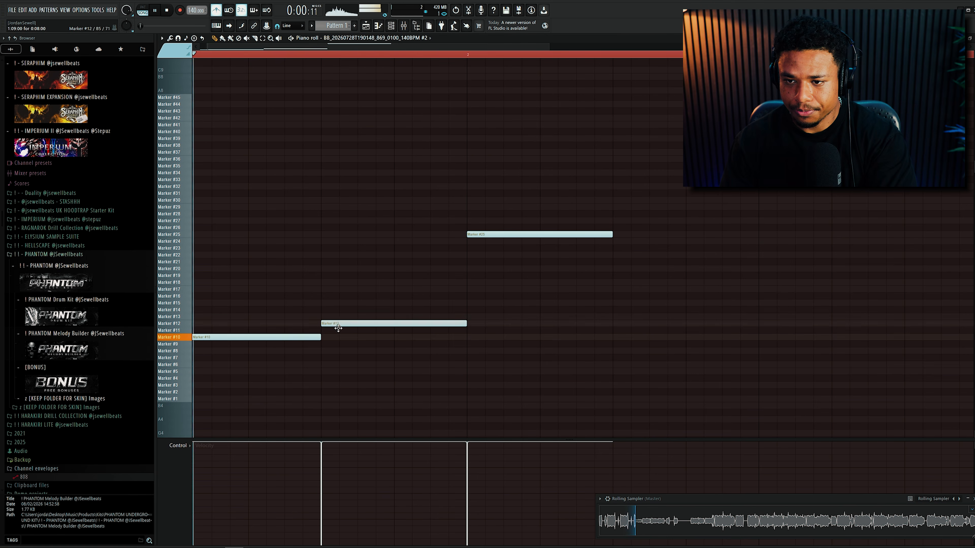
# Step: Move the Marker #12 note to Marker #4, and split the first note so its second part plays Marker #30
pyautogui.moveTo(339, 328); pyautogui.dragTo(335, 380)
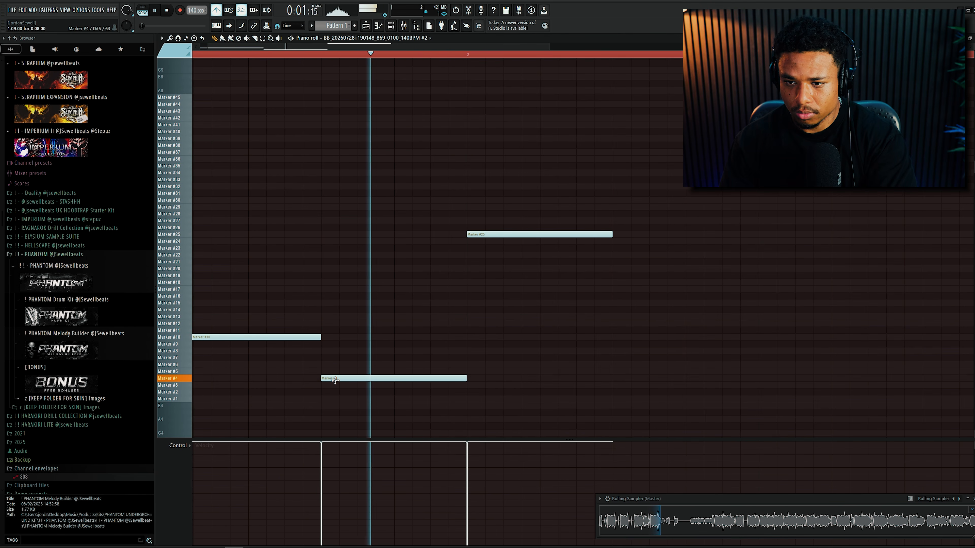
pyautogui.moveTo(249, 330); pyautogui.dragTo(250, 356)
pyautogui.press('space')
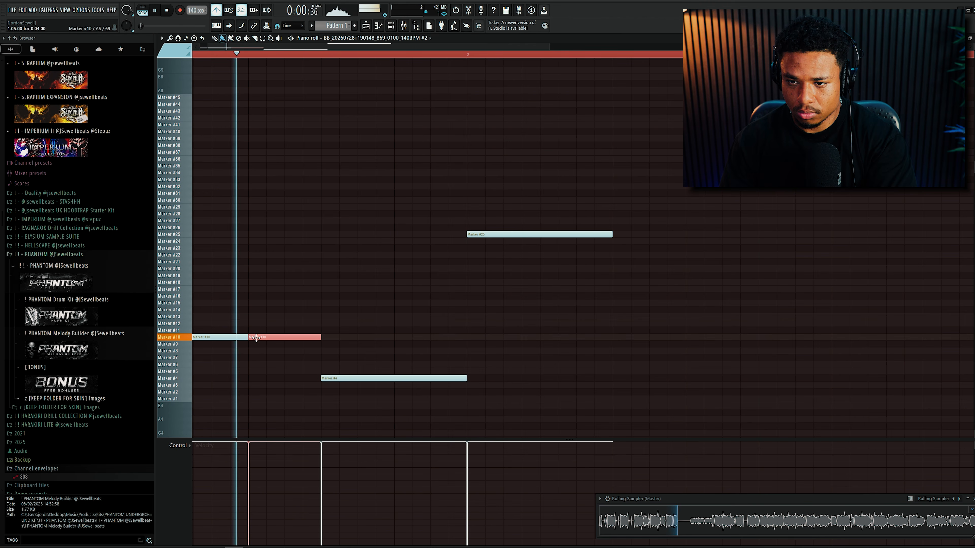
pyautogui.press('space')
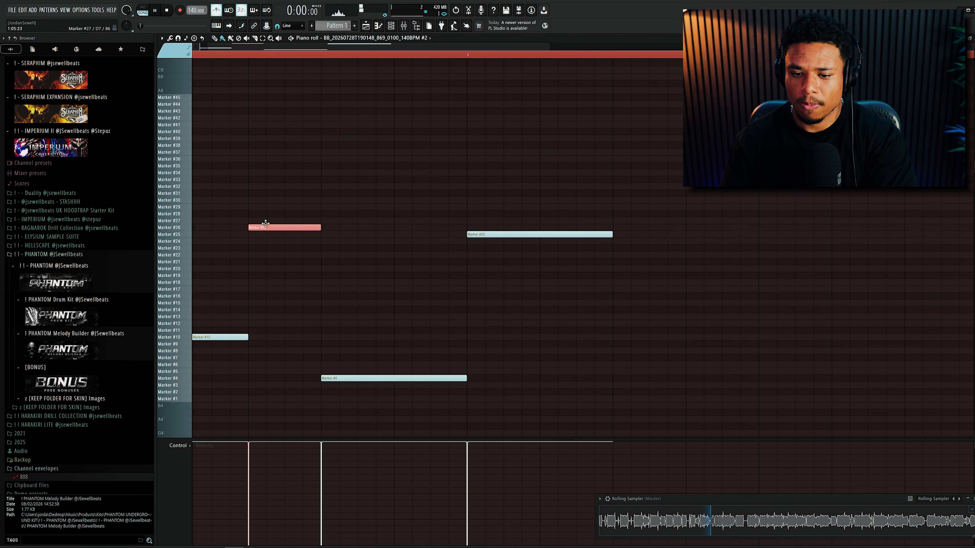
pyautogui.moveTo(265, 223); pyautogui.dragTo(265, 196)
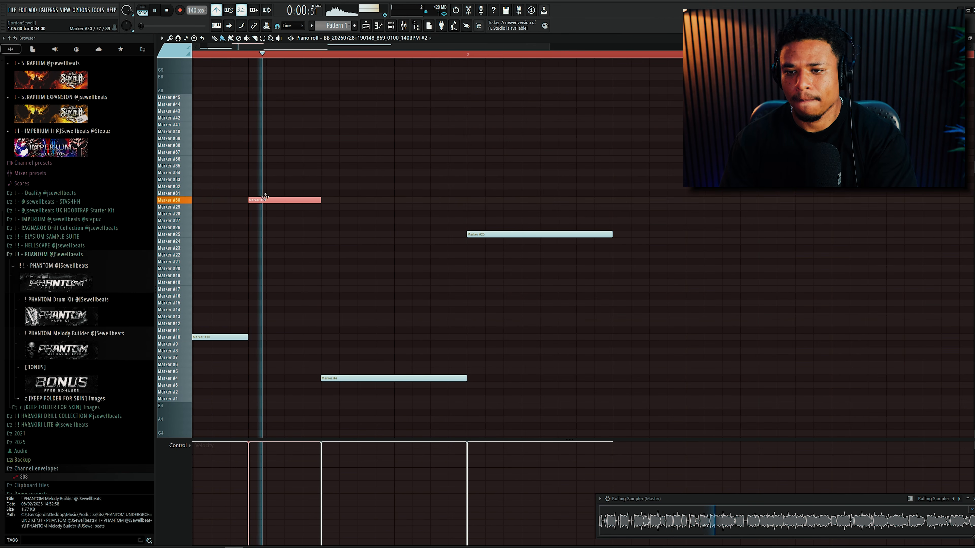
# Step: Split the Marker #4 note near its middle, move its second part to a higher slice, and delete the last long note
pyautogui.keyDown('shift'); pyautogui.rightClick(404, 379); pyautogui.keyUp('shift')
pyautogui.moveTo(409, 380); pyautogui.dragTo(412, 400)
pyautogui.press('space')
pyautogui.moveTo(418, 295); pyautogui.dragTo(412, 185)
pyautogui.rightClick(497, 234)
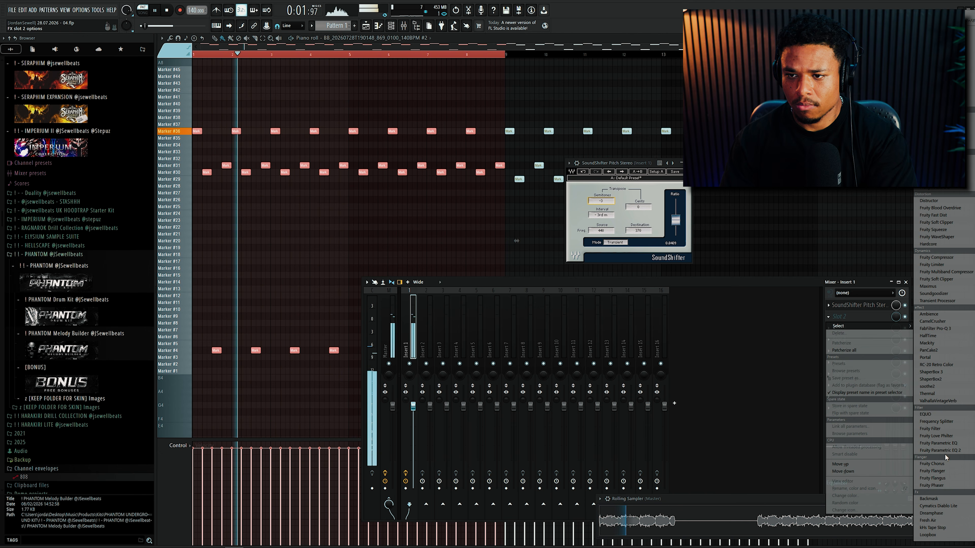
# Step: Load Fruity Parametric EQ 2 in slot 2 of mixer Insert 1 and adjust one of its bands
pyautogui.click(941, 451)
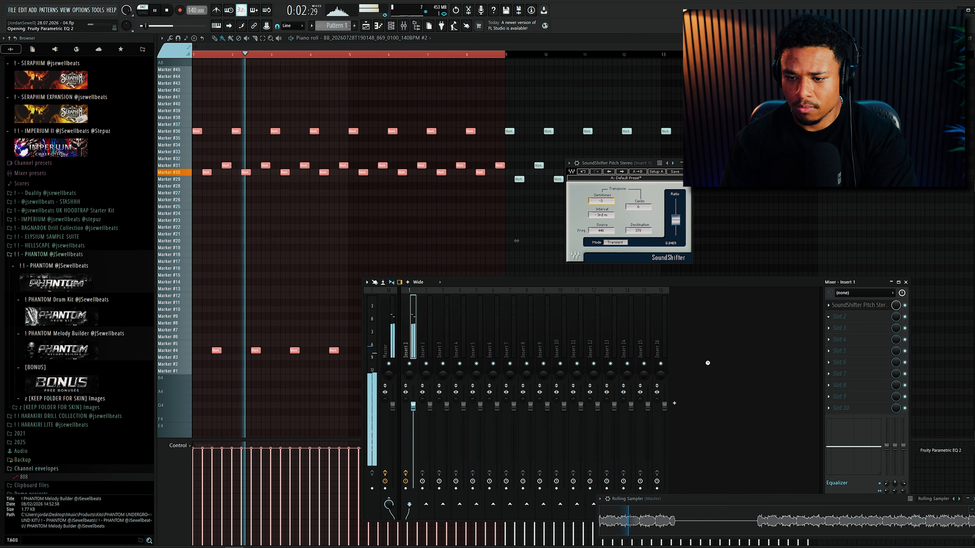
pyautogui.moveTo(206, 179); pyautogui.dragTo(249, 178)
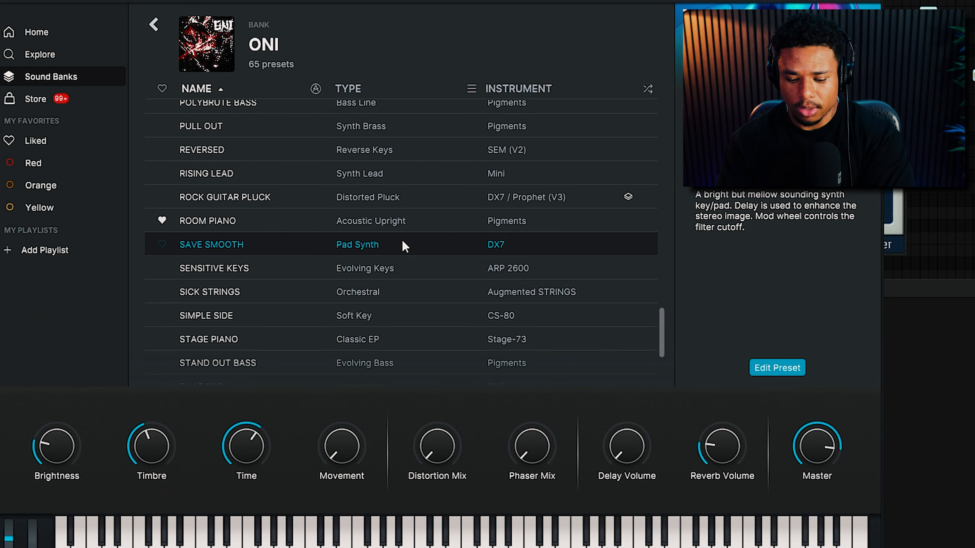
# Step: Choose the ROOM PIANO preset from the ONI bank and raise the four-bar Analog Lab note by one octave
pyautogui.click(403, 227)
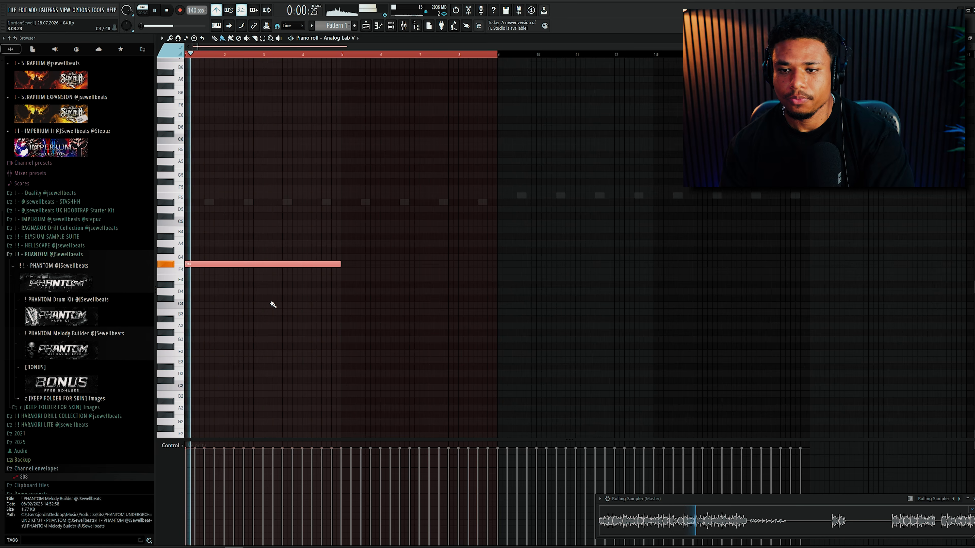
pyautogui.hotkey('ctrl', 'Up')
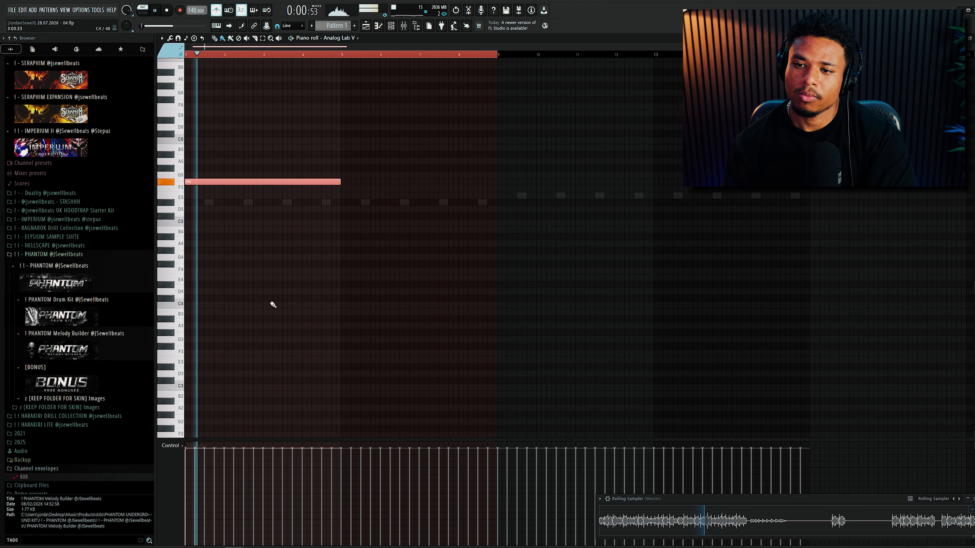
# Step: Split the four-bar Analog Lab note at bar 3
pyautogui.keyDown('ctrl'); pyautogui.scroll(1, 237, 215); pyautogui.keyUp('ctrl')
pyautogui.keyDown('ctrl'); pyautogui.scroll(2, 285, 179); pyautogui.keyUp('ctrl')
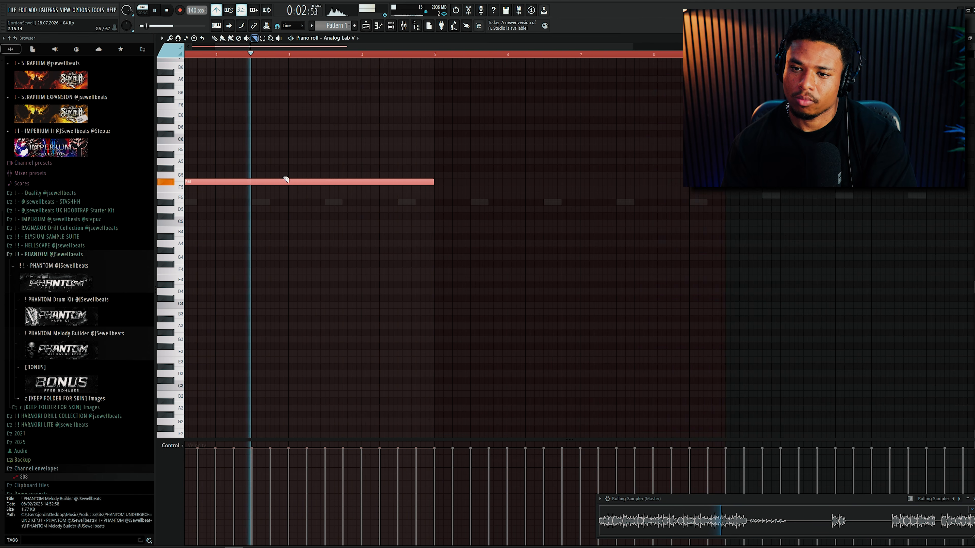
pyautogui.moveTo(292, 197); pyautogui.dragTo(291, 197)
pyautogui.press('b')
pyautogui.keyDown('ctrl'); pyautogui.scroll(-3, 292, 197); pyautogui.keyUp('ctrl')
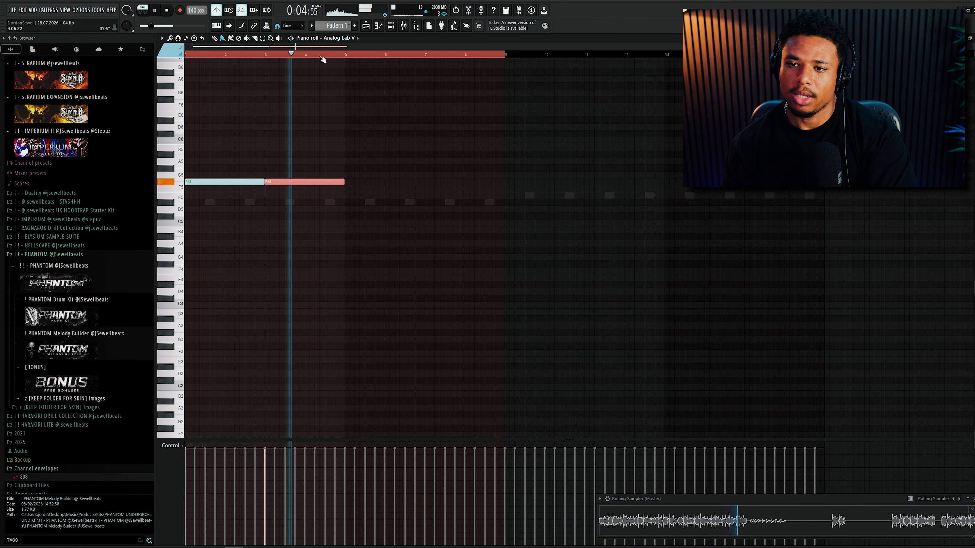
# Step: Clear the time selection, lower both Analog Lab notes one octave, and duplicate them along the rest of the pattern
pyautogui.keyDown('ctrl'); pyautogui.click(323, 56); pyautogui.keyUp('ctrl')
pyautogui.press('space')
pyautogui.hotkey('ctrl', 'a')
pyautogui.press('space')
pyautogui.hotkey('ctrl', 'Down')
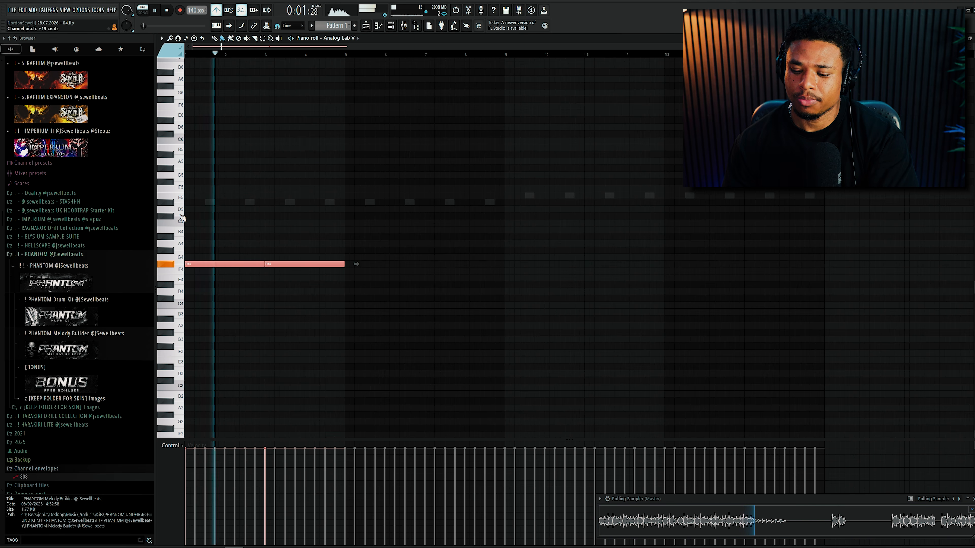
pyautogui.hotkey('ctrl', 'b')
pyautogui.hotkey('ctrl', 'd')
pyautogui.hotkey('ctrl', 'a')
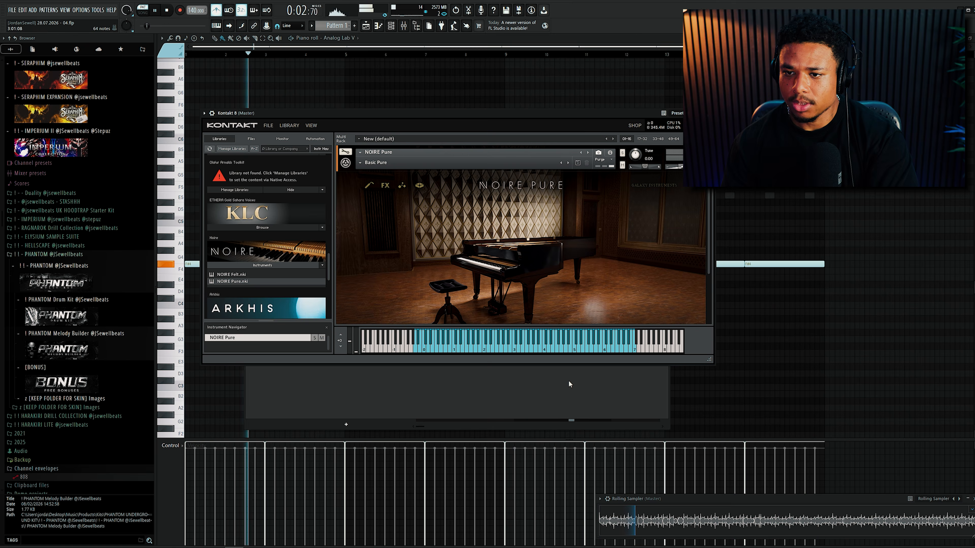
# Step: Place a four-bar note at bar 1 in the Kontakt 8 channel's piano roll and lower it two octaves to F#2
pyautogui.click(566, 382)
pyautogui.rightClick(402, 349)
pyautogui.click(424, 347)
pyautogui.press('space')
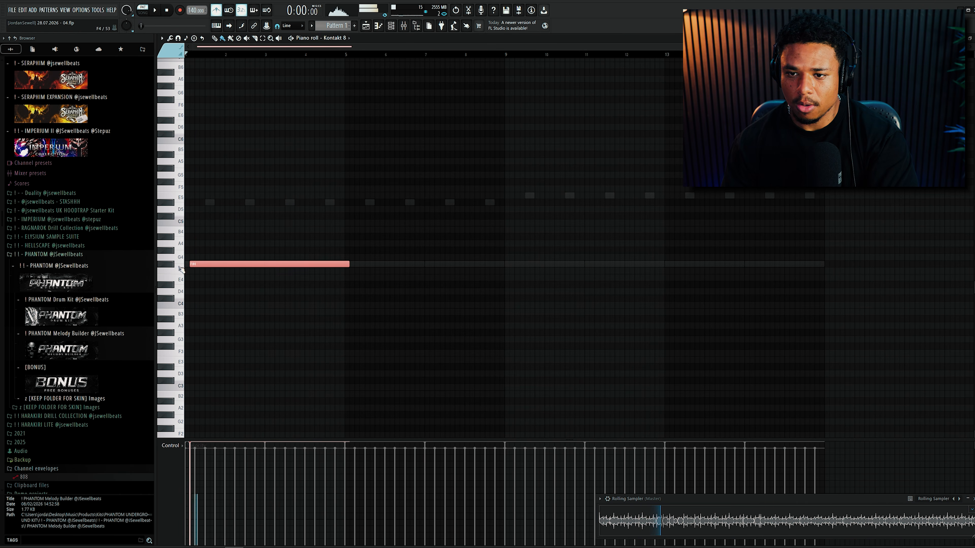
pyautogui.press('space')
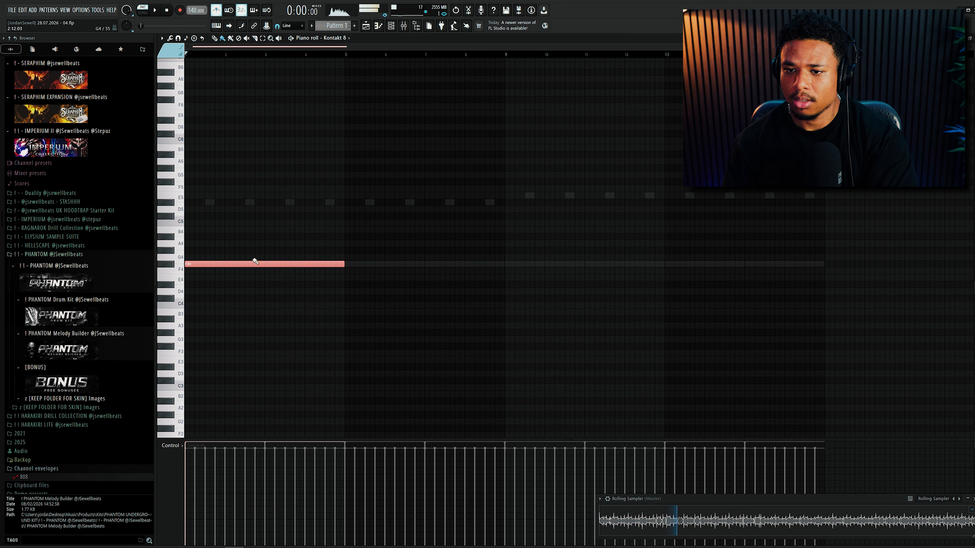
pyautogui.hotkey('ctrl', 'Down')
pyautogui.hotkey('ctrl', 'Down')
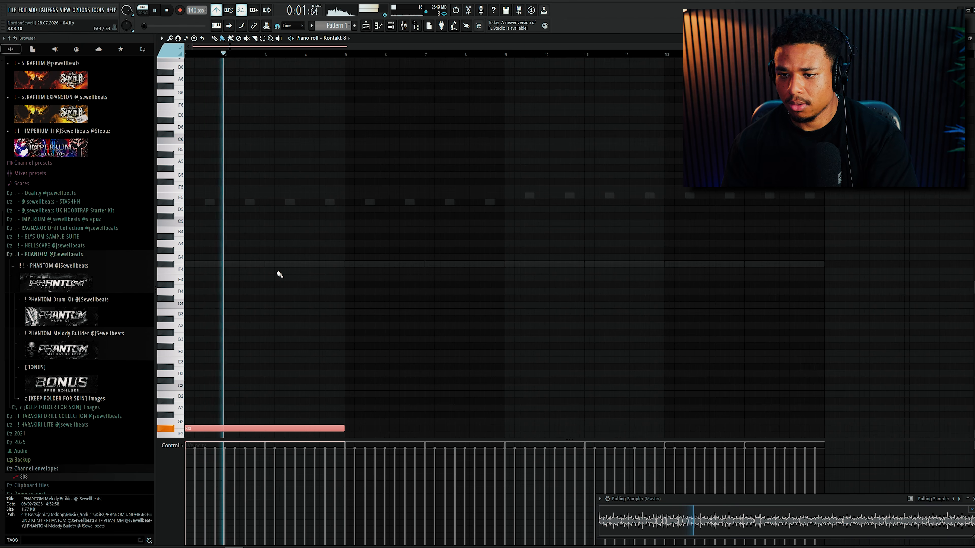
# Step: Split the Kontakt 8 channel's F#2 note at bar 3
pyautogui.scroll(-3, 351, 333)
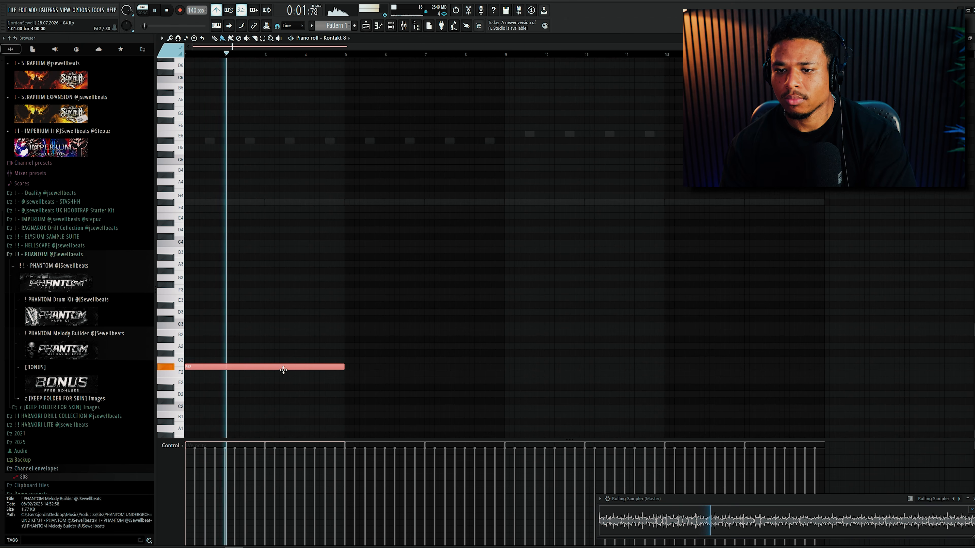
pyautogui.keyDown('ctrl'); pyautogui.scroll(1, 273, 369); pyautogui.keyUp('ctrl')
pyautogui.press('c')
pyautogui.moveTo(268, 363); pyautogui.dragTo(271, 375)
pyautogui.press('b')
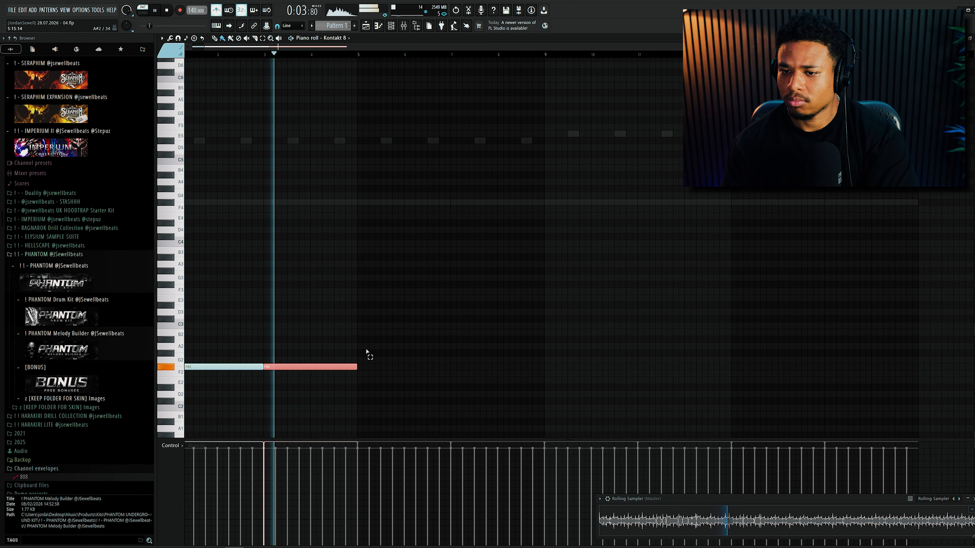
# Step: Copy the two F#2 notes to start at bar 5 and deselect them
pyautogui.keyDown('ctrl'); pyautogui.scroll(1, 371, 363); pyautogui.keyUp('ctrl')
pyautogui.keyDown('shift'); pyautogui.moveTo(206, 369); pyautogui.dragTo(392, 369); pyautogui.keyUp('shift')
pyautogui.keyDown('ctrl'); pyautogui.click(420, 338); pyautogui.keyUp('ctrl')
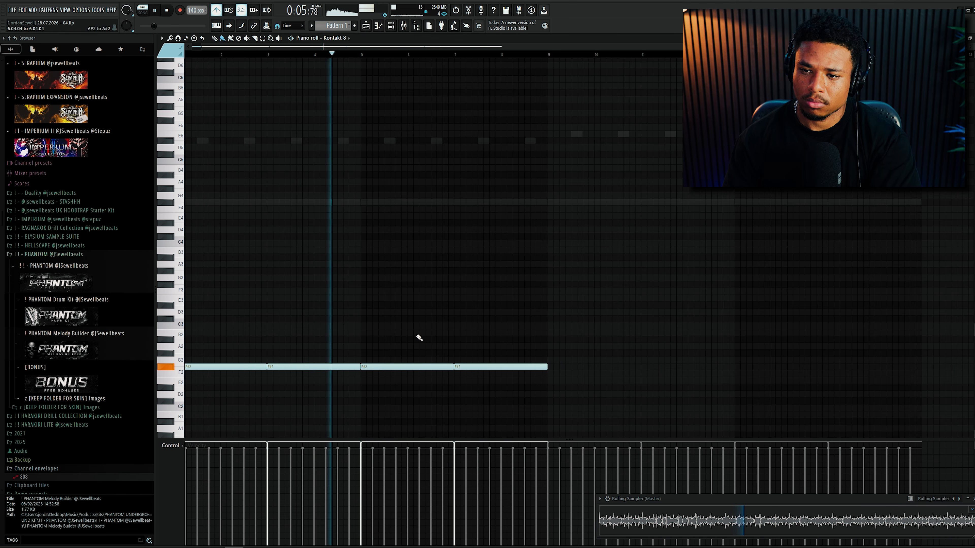
pyautogui.keyDown('ctrl'); pyautogui.scroll(2, 478, 365); pyautogui.keyUp('ctrl')
pyautogui.keyDown('ctrl'); pyautogui.scroll(3, 478, 365); pyautogui.keyUp('ctrl')
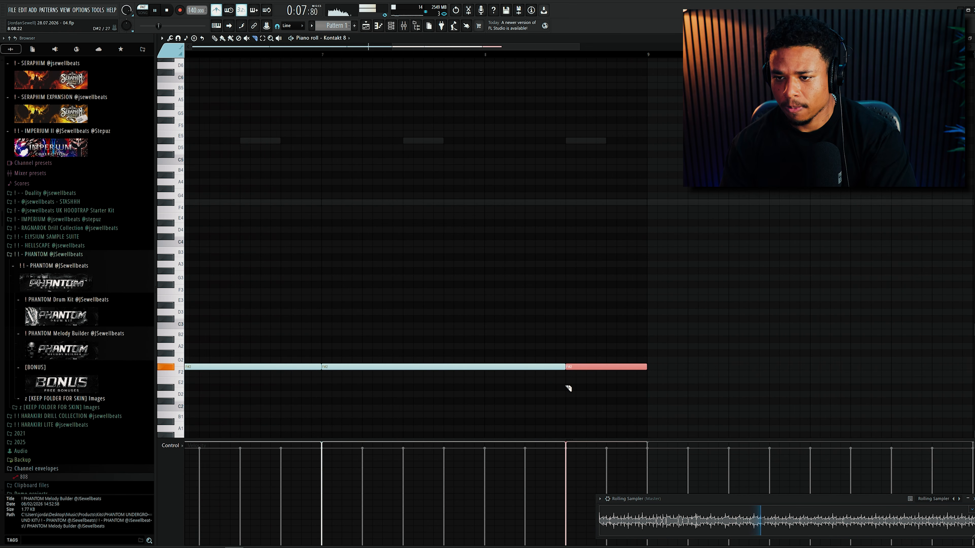
pyautogui.keyDown('ctrl'); pyautogui.scroll(-3, 523, 338); pyautogui.keyUp('ctrl')
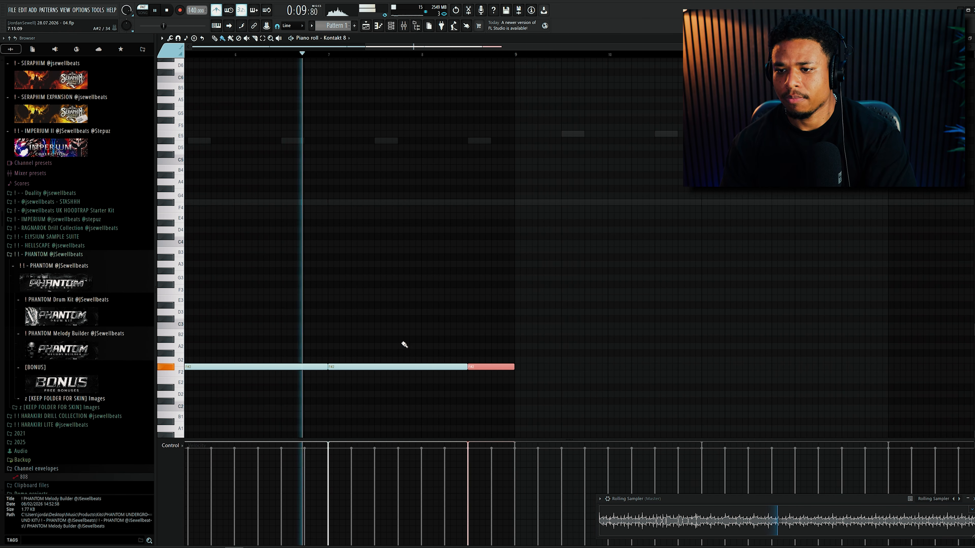
pyautogui.keyDown('ctrl'); pyautogui.scroll(3, 384, 342); pyautogui.keyUp('ctrl')
pyautogui.hotkey('ctrl', 'z')
# Step: Split the last Kontakt 8 F#2 note at beat 2 of bar 8 and play back the pattern
pyautogui.keyDown('ctrl'); pyautogui.scroll(1, 583, 363); pyautogui.keyUp('ctrl')
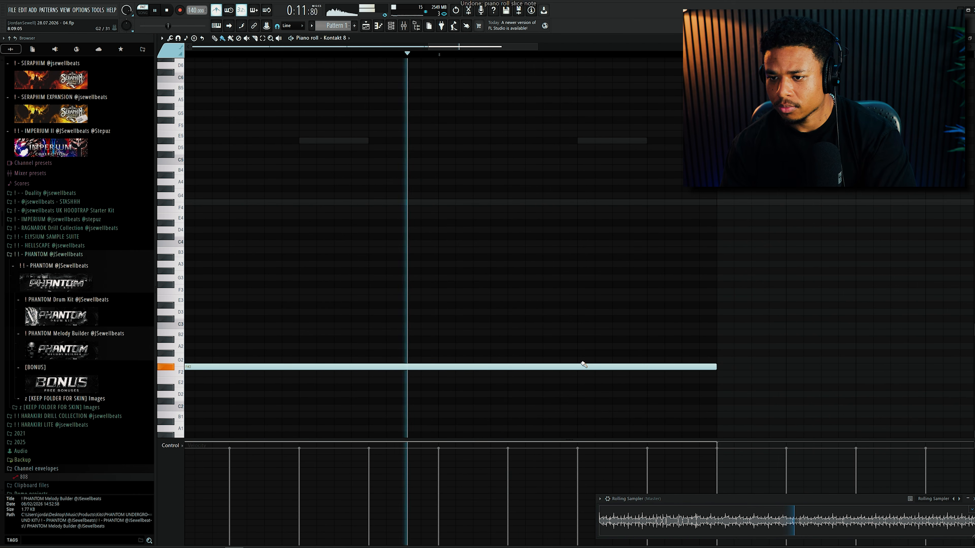
pyautogui.moveTo(584, 364); pyautogui.dragTo(579, 374)
pyautogui.press('space')
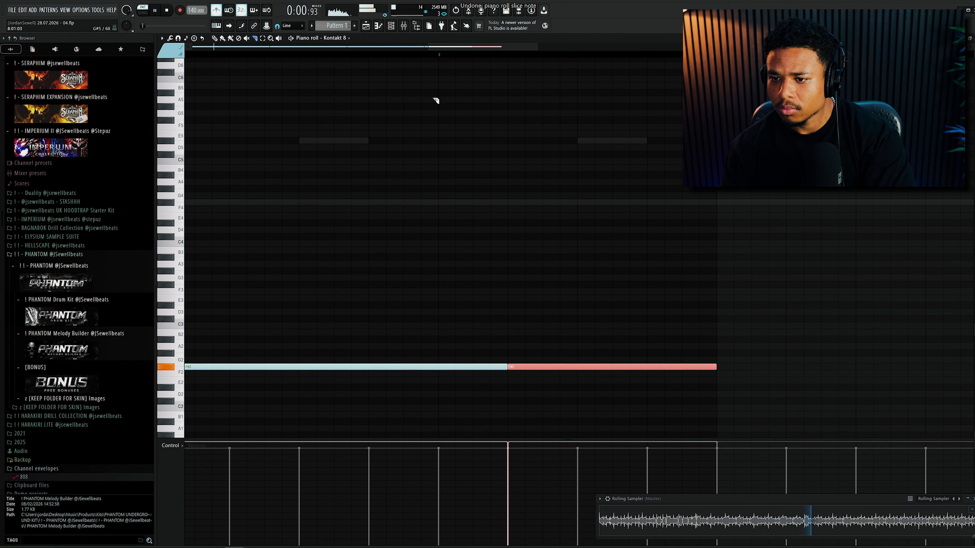
pyautogui.press('b')
pyautogui.press('space')
pyautogui.press('space')
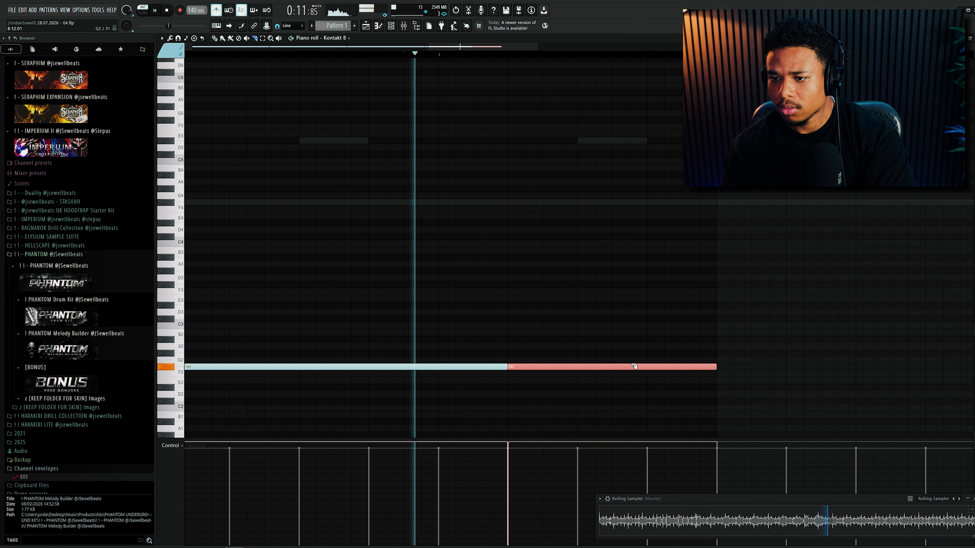
# Step: Split the closing Kontakt 8 note in half and raise both pieces one semitone to G2
pyautogui.moveTo(613, 366); pyautogui.dragTo(617, 377)
pyautogui.press('c')
pyautogui.scroll(-10, 643, 320)
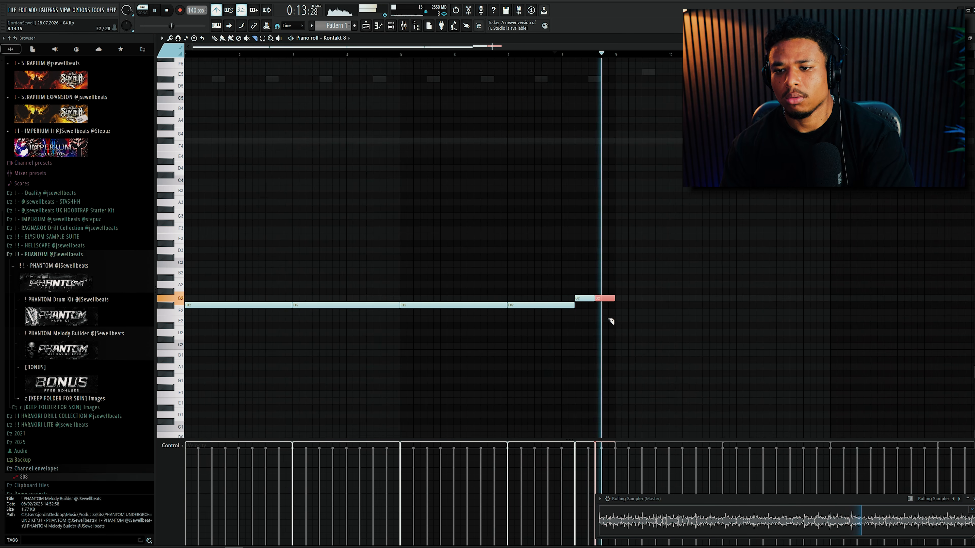
# Step: Move the first Marker #8 chop of each bar from bar 9 onward down to Marker #7 in the Slicex channel's piano roll
pyautogui.scroll(1, 630, 313)
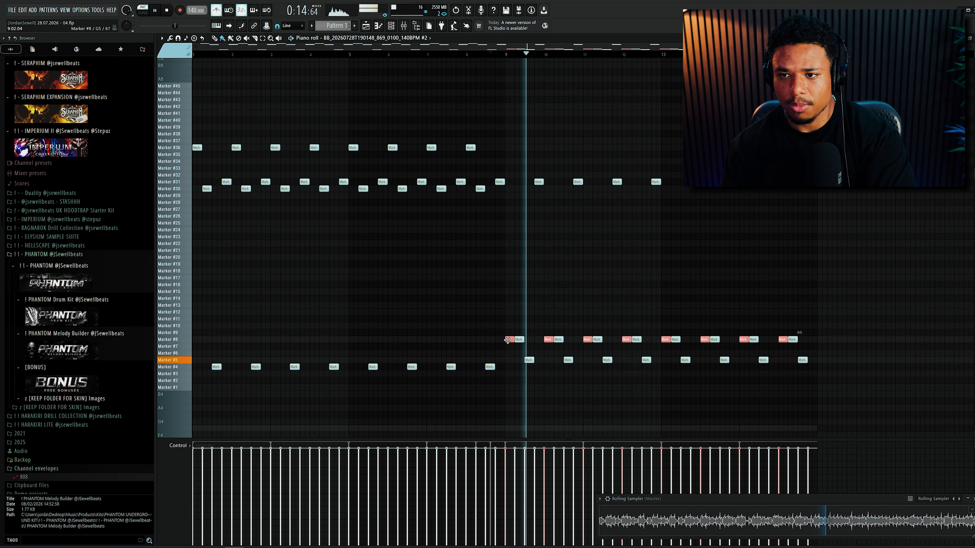
pyautogui.scroll(2, 485, 350)
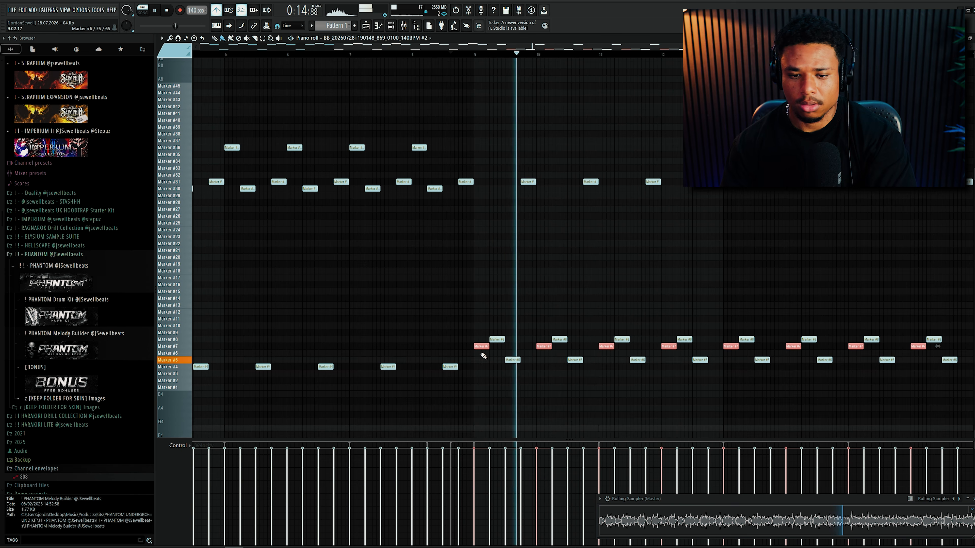
pyautogui.scroll(-2, 483, 357)
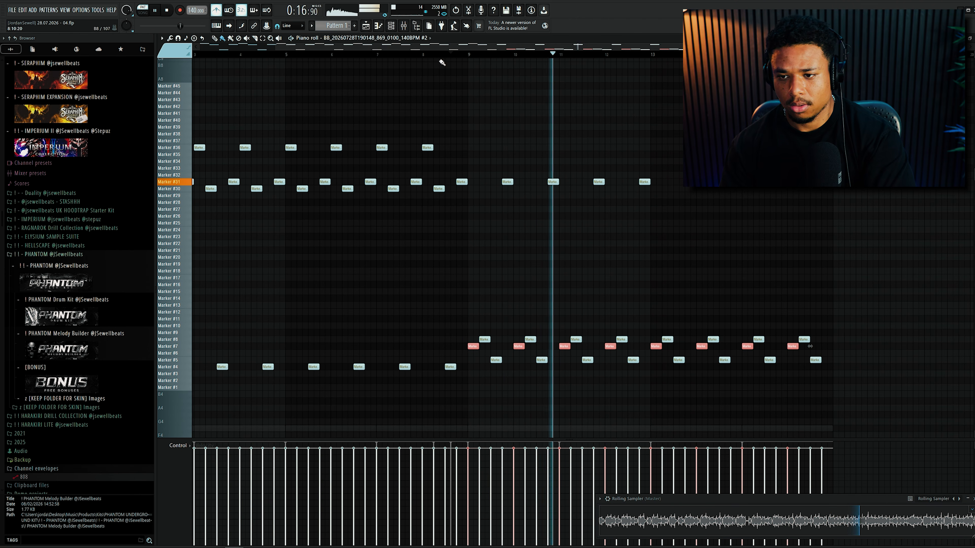
# Step: Use the PEDAL LEAD preset from the ONI bank in Analog Lab V and insert a Fruity Parametric EQ on its mixer track
pyautogui.click(391, 26)
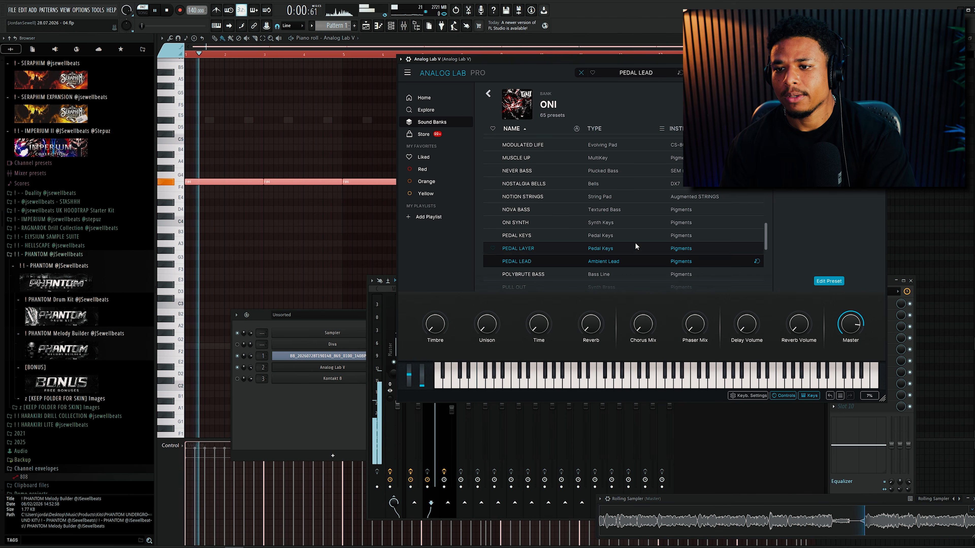
pyautogui.click(630, 204)
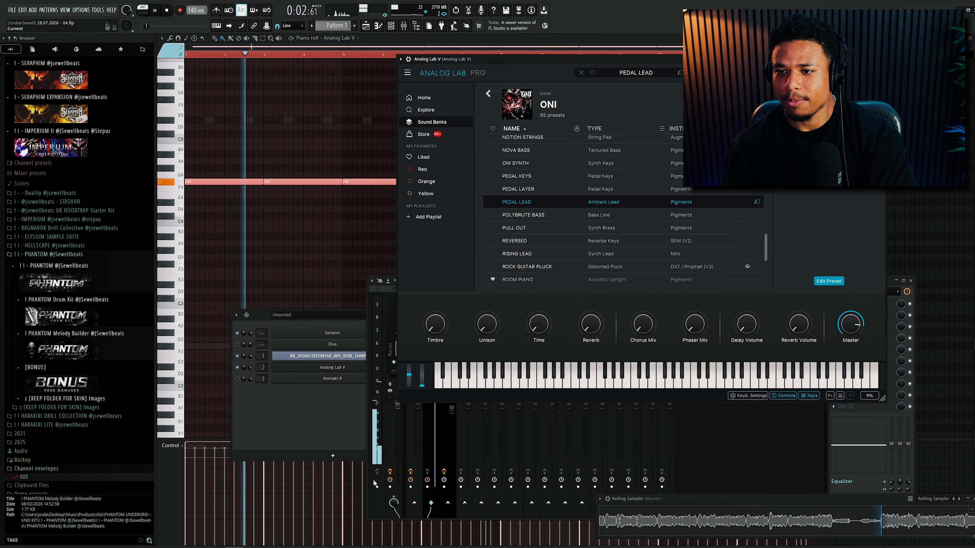
pyautogui.click(380, 504)
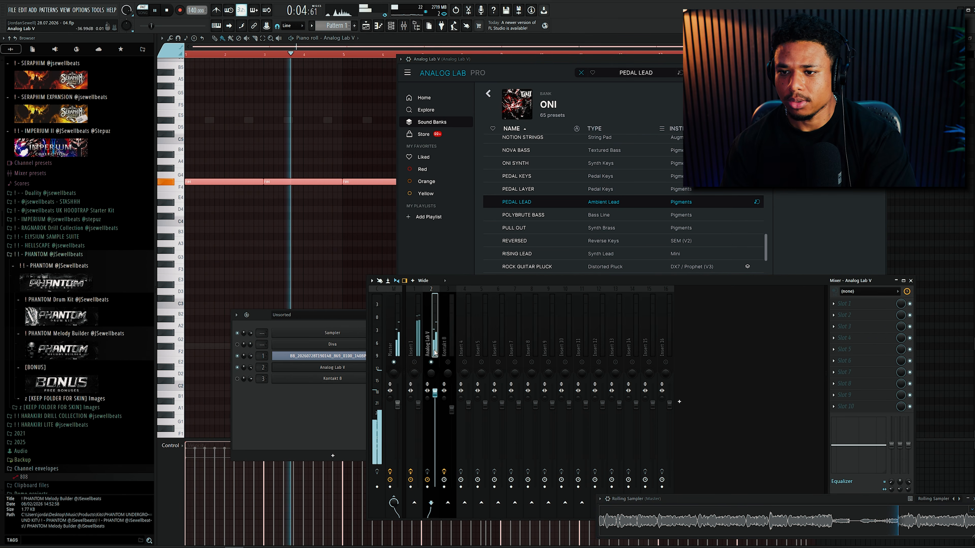
pyautogui.click(871, 304)
pyautogui.moveTo(914, 341)
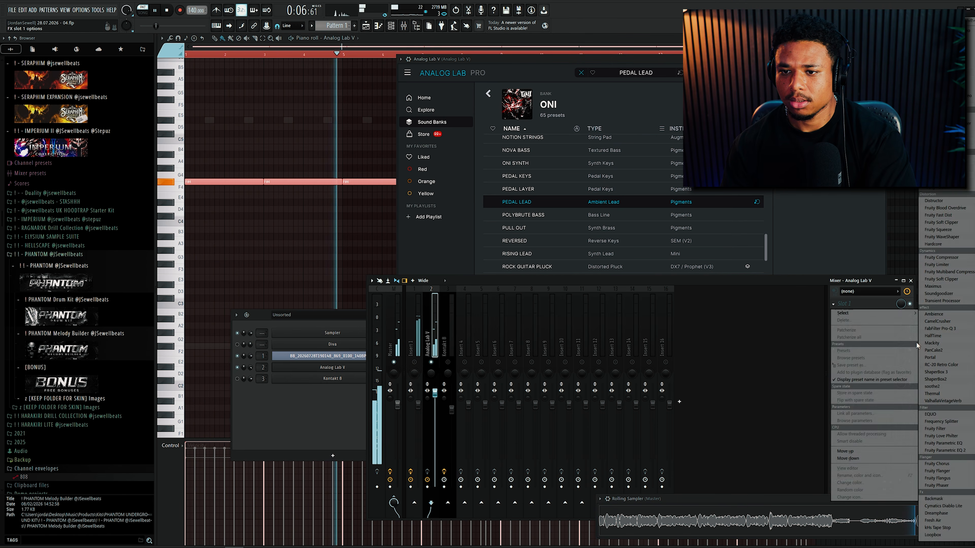
pyautogui.click(960, 451)
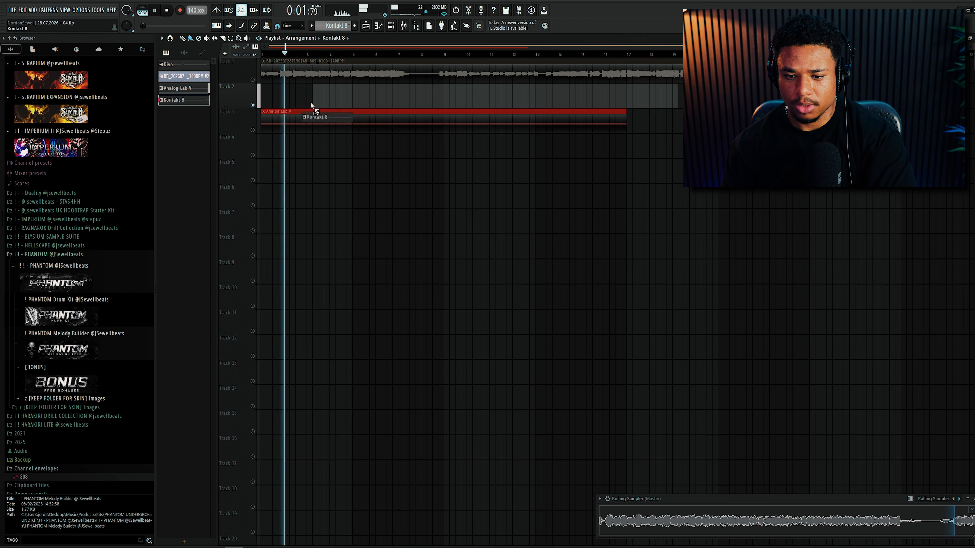
# Step: Place the Slicex pattern on playlist Track 2, consolidate that track to audio, and open the new clip's sample settings
pyautogui.moveTo(184, 75); pyautogui.dragTo(310, 88)
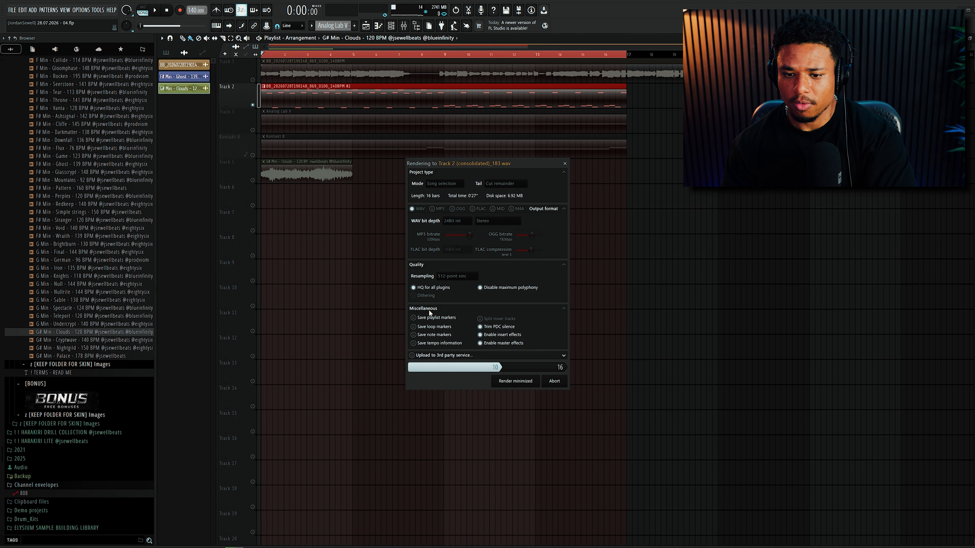
pyautogui.press('space')
pyautogui.doubleClick(339, 100)
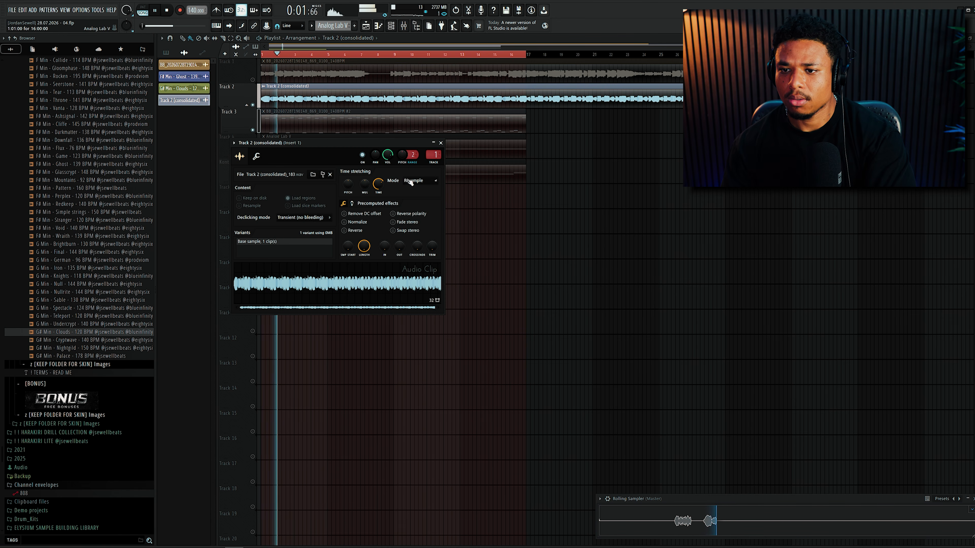
pyautogui.moveTo(380, 144); pyautogui.dragTo(581, 191)
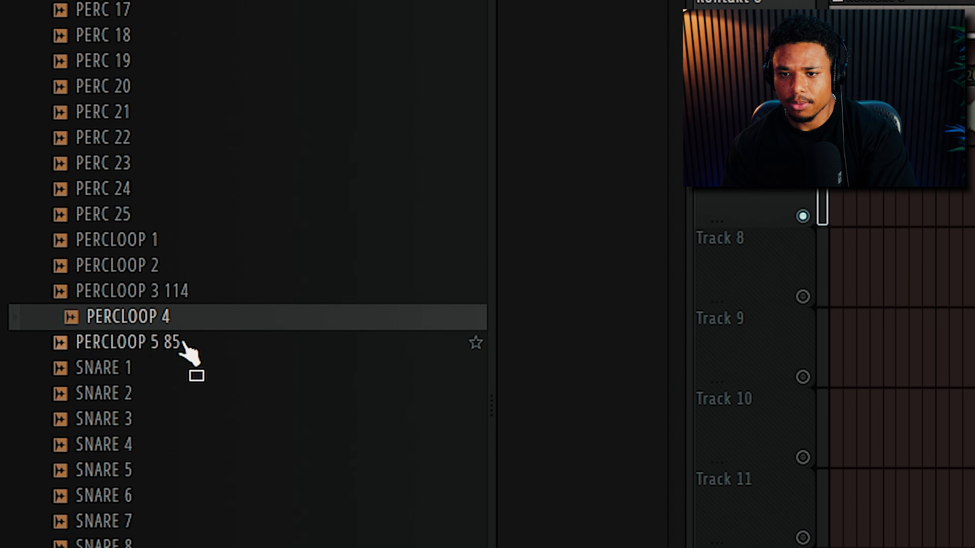
# Step: Add PERCLOOP 5 85 to Track 7 and raise the TONEFLX mix level automation point at bar 9
pyautogui.click(58, 270)
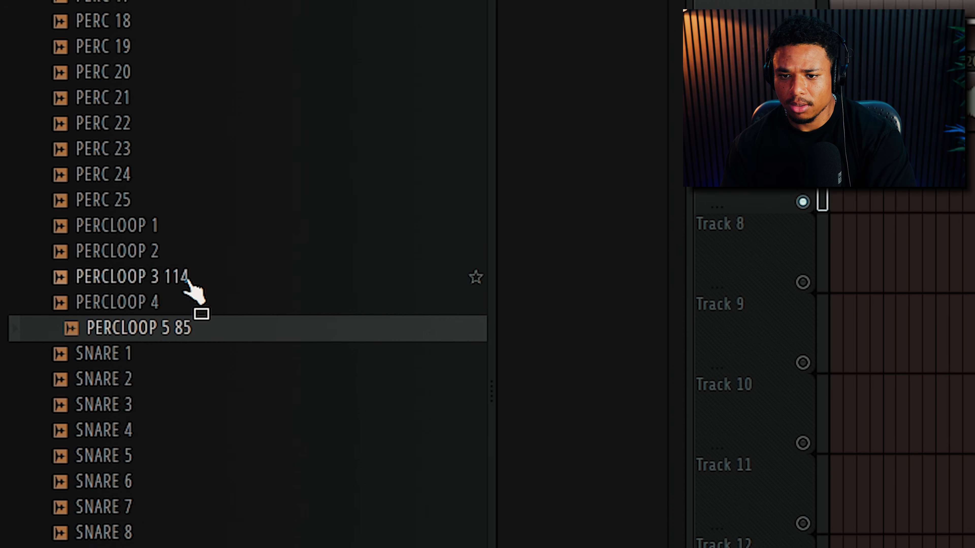
pyautogui.moveTo(189, 315); pyautogui.dragTo(191, 328)
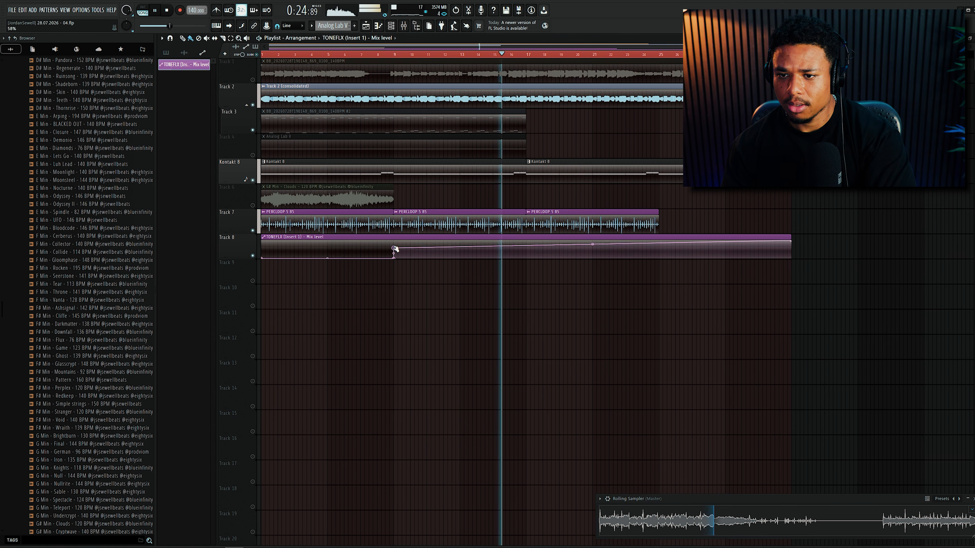
pyautogui.moveTo(393, 250); pyautogui.dragTo(395, 245)
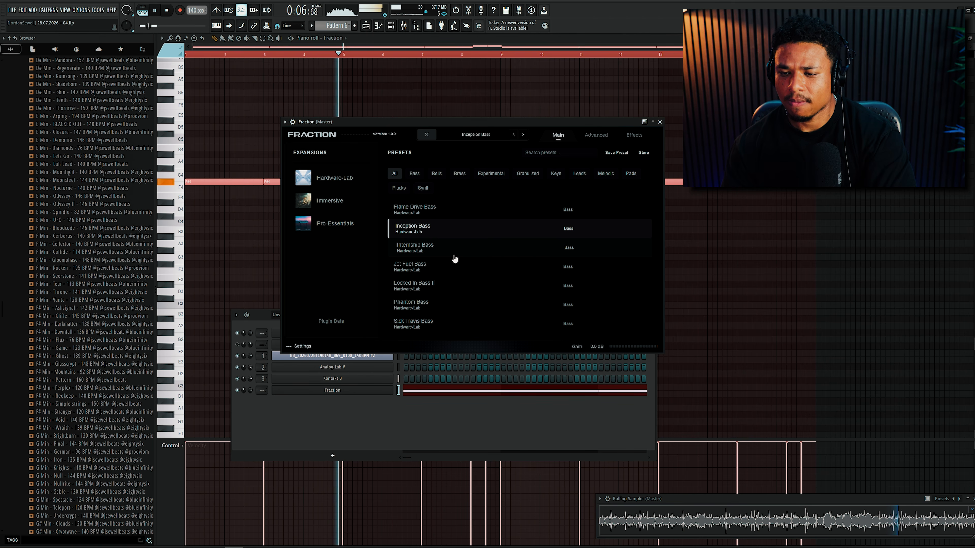
# Step: Route the Fraction bass to its own mixer track and insert a Fruity Parametric EQ in its first effect slot
pyautogui.click(332, 424)
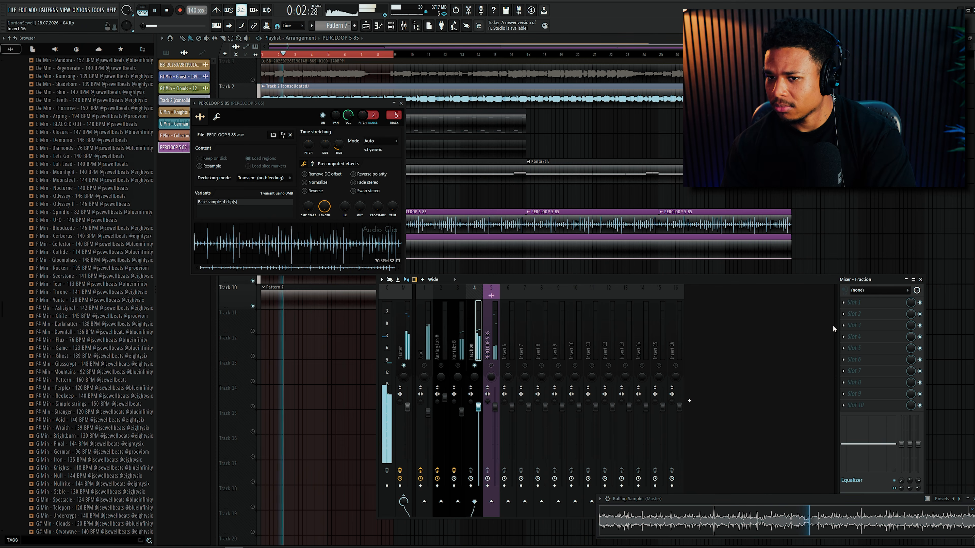
pyautogui.click(867, 302)
pyautogui.click(953, 450)
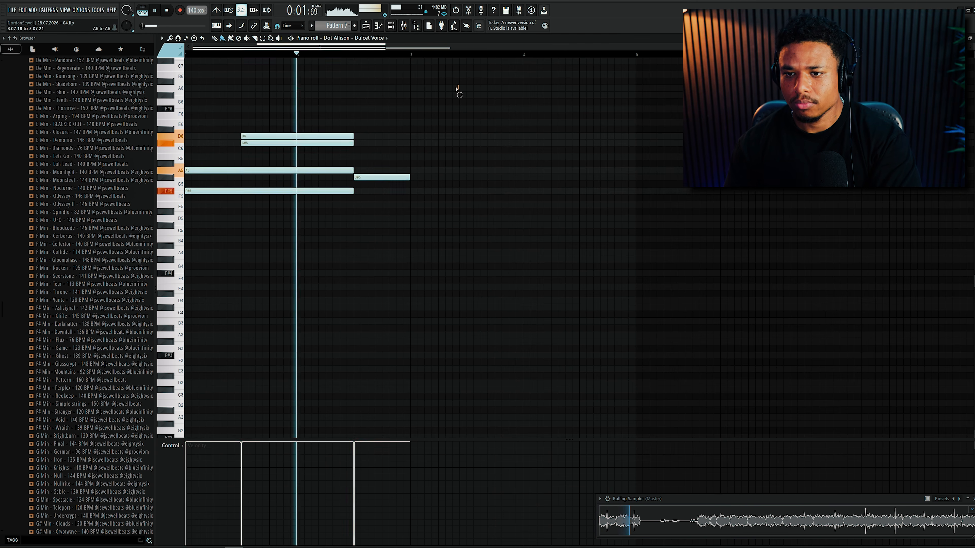
# Step: Duplicate the two-bar Dulcet Voice phrase to start at bar 3 and select all its notes
pyautogui.hotkey('ctrl', 'b')
pyautogui.scroll(-1, 420, 225)
pyautogui.hotkey('ctrl', 'a')
pyautogui.press('space')
pyautogui.press('space')
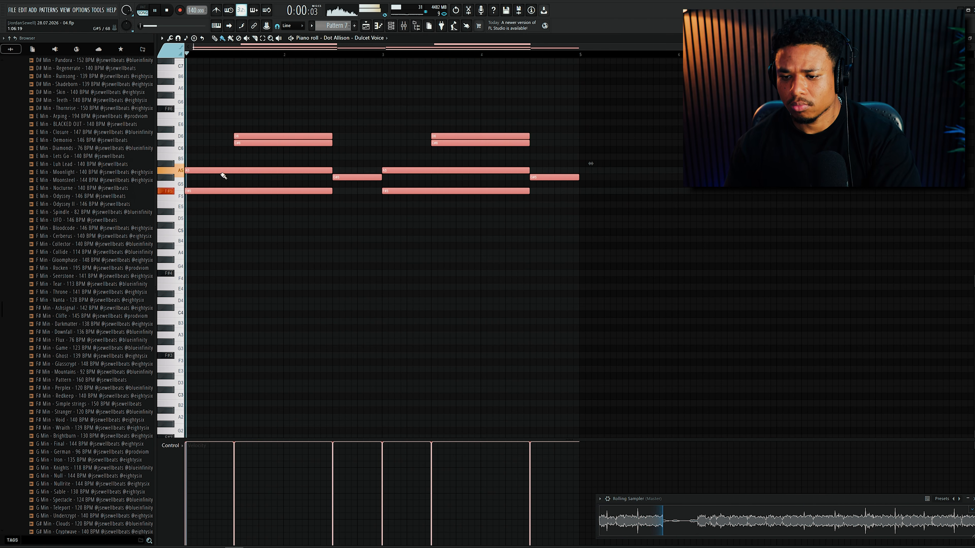
# Step: Lower the Dulcet Voice D6 and C#6 notes one octave and duplicate the whole phrase to fill eight bars
pyautogui.moveTo(265, 120); pyautogui.dragTo(490, 146)
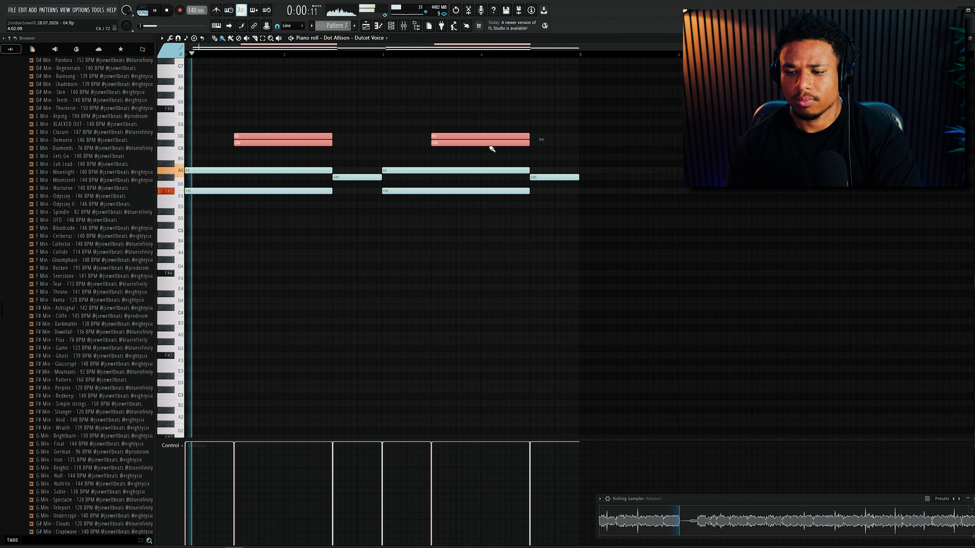
pyautogui.hotkey('ctrl', 'Down')
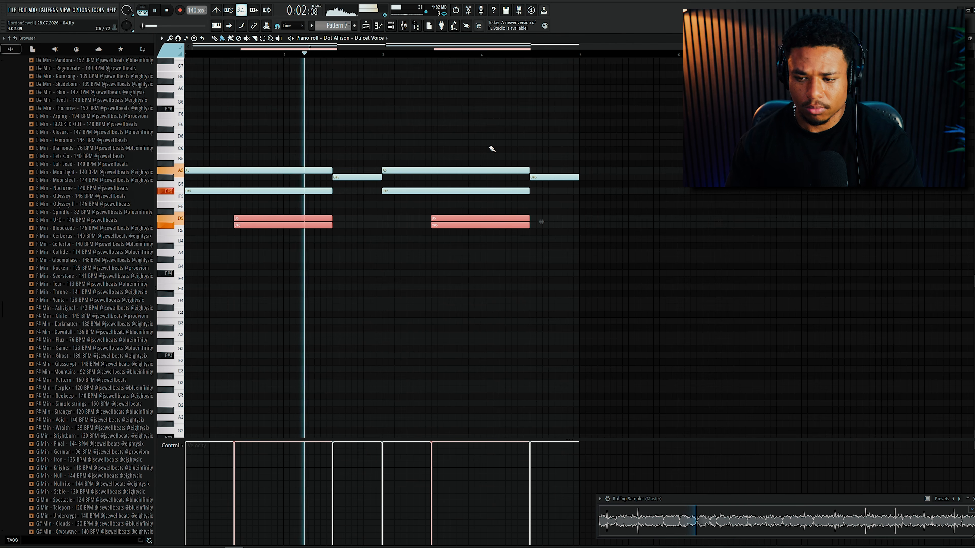
pyautogui.hotkey('ctrl', 'a')
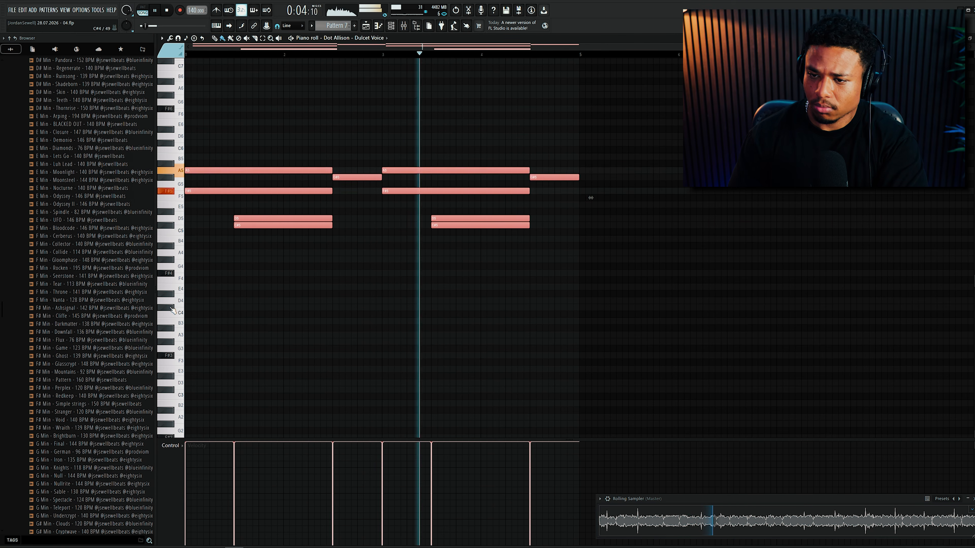
pyautogui.hotkey('ctrl', 'b')
pyautogui.hotkey('ctrl', 'd')
pyautogui.press('F6')
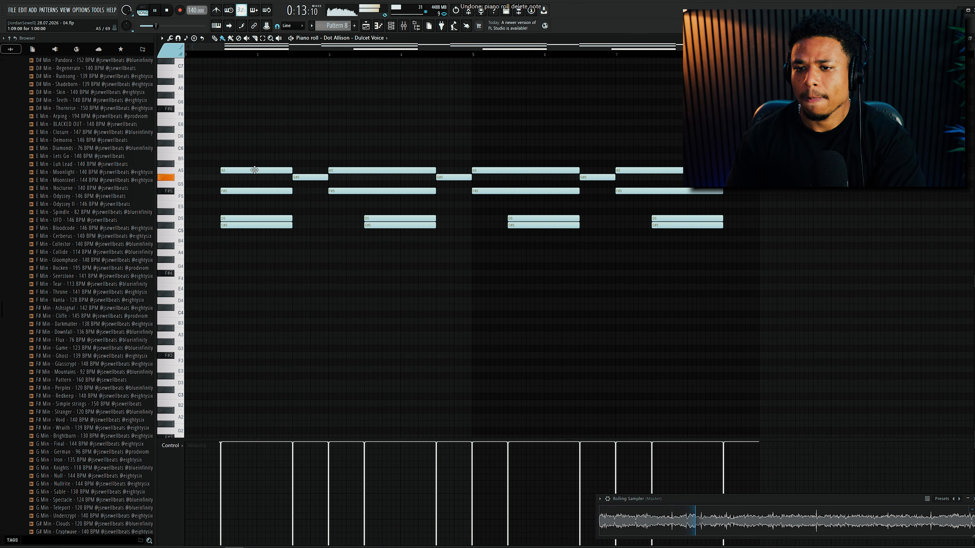
# Step: Slice the Dulcet Voice A5 and F#5 notes at beat 3 of bar 3 and delete their first parts
pyautogui.scroll(2, 378, 171)
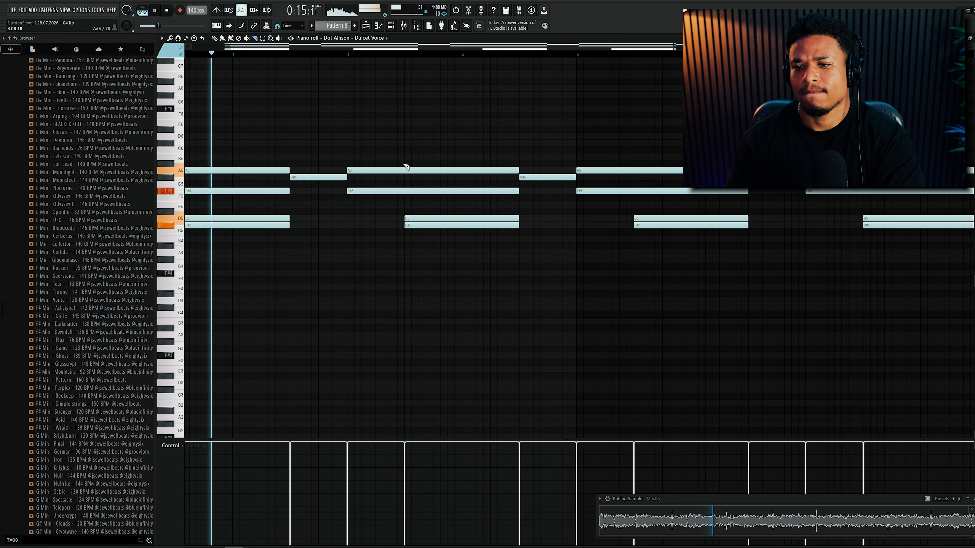
pyautogui.moveTo(405, 198); pyautogui.dragTo(405, 200)
pyautogui.press('b')
pyautogui.moveTo(386, 203); pyautogui.dragTo(376, 150)
pyautogui.press('Delete')
pyautogui.scroll(-3, 333, 211)
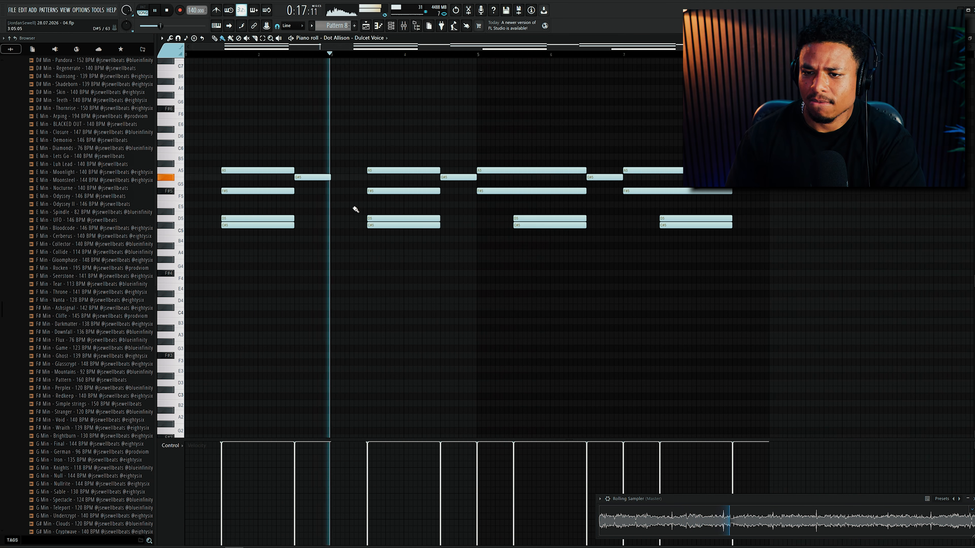
# Step: Slice the Dulcet Voice A5 and F#5 notes at beat 3 of bar 5 and delete their first parts
pyautogui.scroll(1, 445, 165)
pyautogui.scroll(1, 451, 165)
pyautogui.press('c')
pyautogui.moveTo(539, 166); pyautogui.dragTo(537, 197)
pyautogui.press('b')
pyautogui.press('Delete')
pyautogui.scroll(-2, 452, 227)
# Step: Trim the first two beats off the Dulcet Voice A5 and F#5 notes in bar 7 and save the project
pyautogui.scroll(3, 668, 204)
pyautogui.press('c')
pyautogui.moveTo(669, 162); pyautogui.dragTo(671, 210)
pyautogui.press('Delete')
pyautogui.scroll(-2, 622, 227)
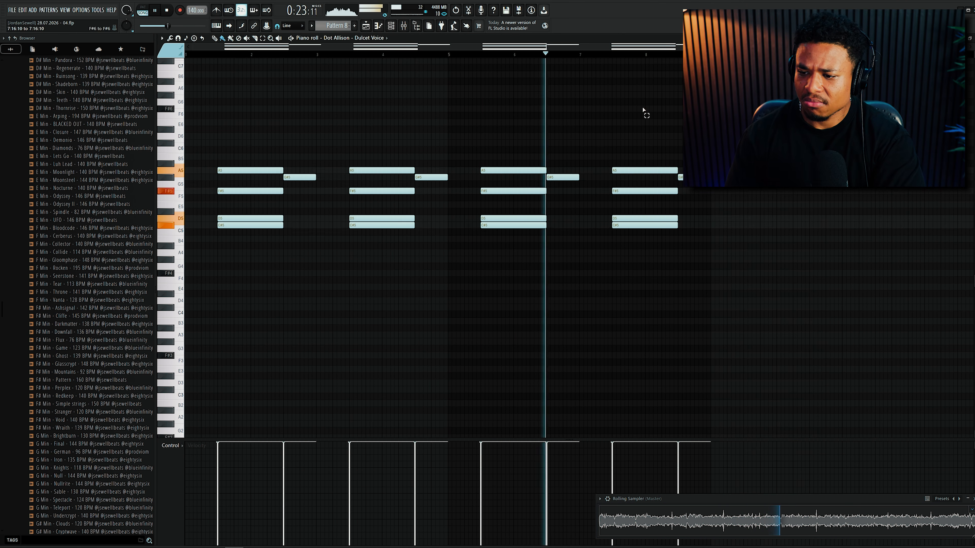
pyautogui.hotkey('ctrl', 's')
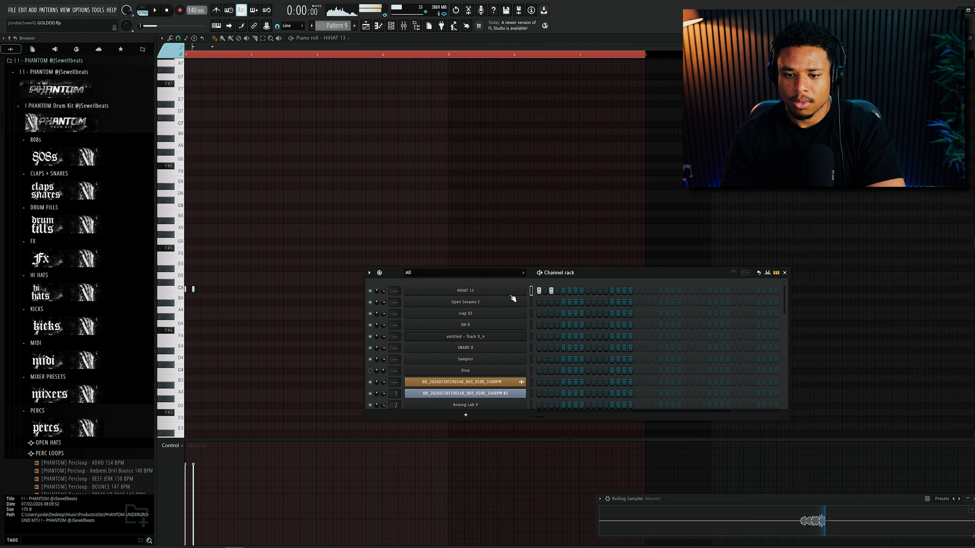
# Step: Lower the velocity of the second HIHAT 13 note and play back the pattern
pyautogui.press('space')
pyautogui.moveTo(213, 275); pyautogui.dragTo(210, 279)
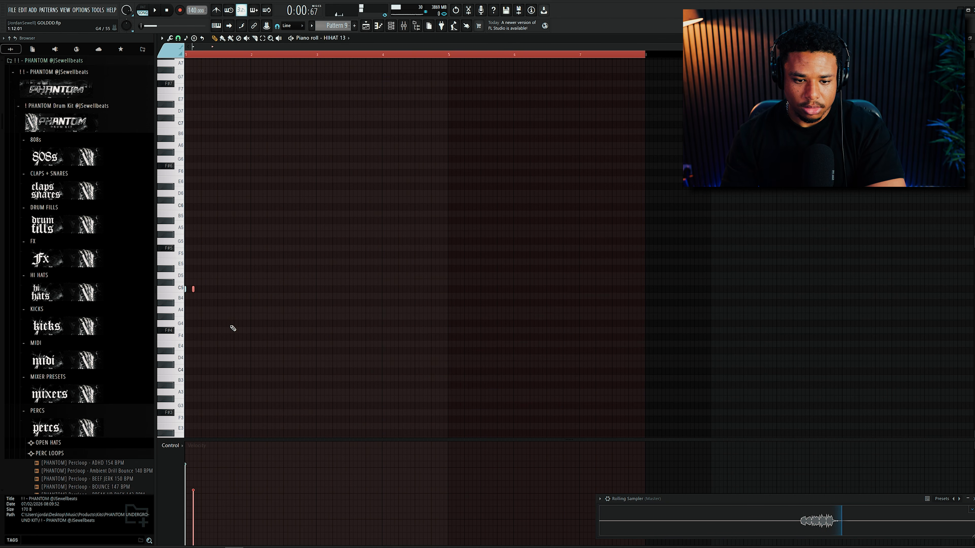
pyautogui.press('space')
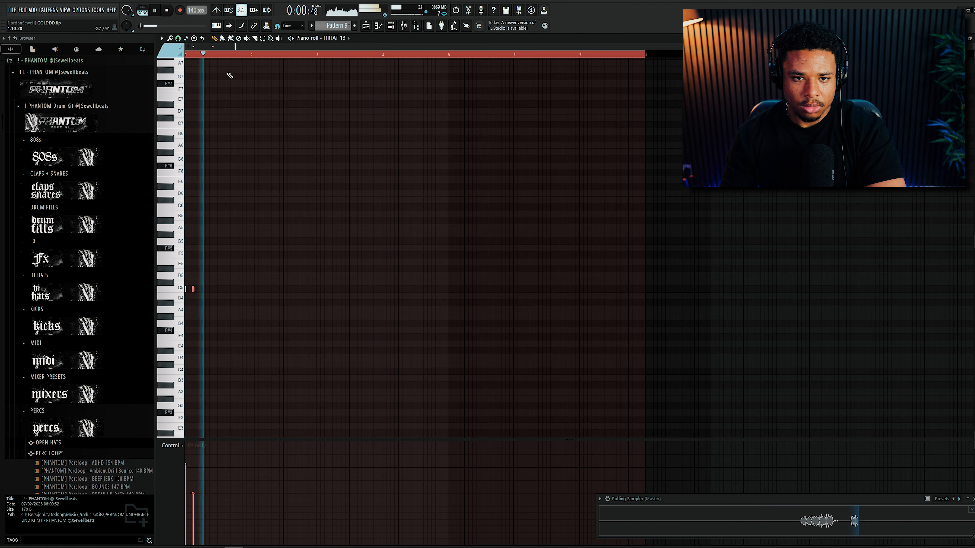
# Step: Clear the time selection and copy the two HIHAT 13 notes to beat 4 of bar 1
pyautogui.keyDown('ctrl'); pyautogui.click(254, 54); pyautogui.keyUp('ctrl')
pyautogui.press('space')
pyautogui.press('space')
pyautogui.moveTo(236, 252); pyautogui.dragTo(241, 290)
pyautogui.press('space')
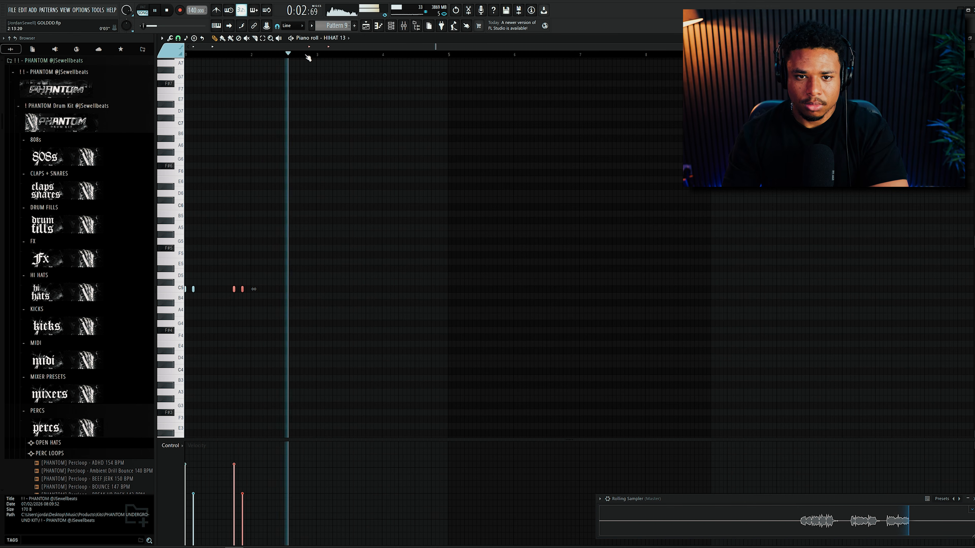
# Step: Duplicate the two-bar HIHAT 13 phrase repeatedly from bar 3 onward
pyautogui.hotkey('ctrl', 'b')
pyautogui.hotkey('ctrl', 'b')
pyautogui.hotkey('ctrl', 'b')
pyautogui.hotkey('ctrl', 'b')
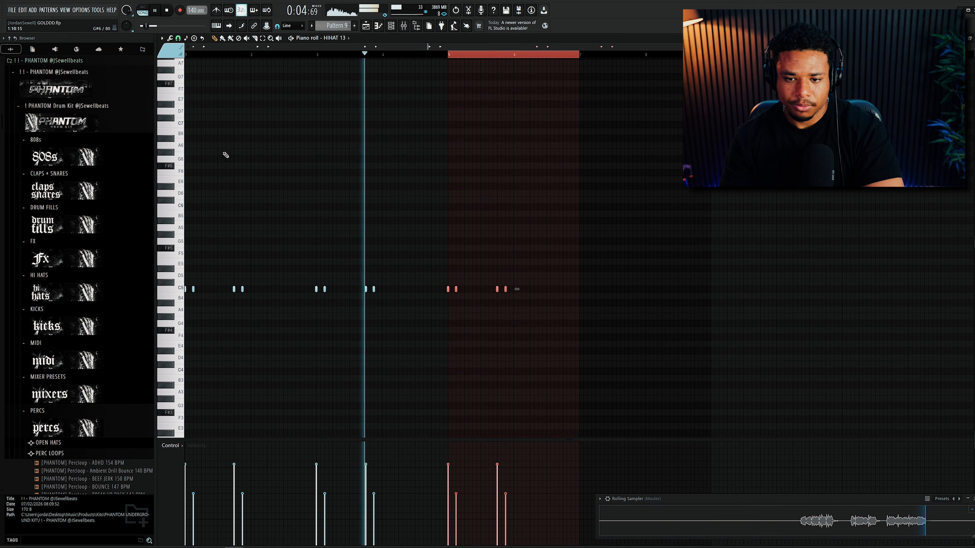
# Step: Chop the long HIHAT 13 note in the second half of bar 8 into eight sixteenth notes with descending velocities
pyautogui.hotkey('ctrl', 'a')
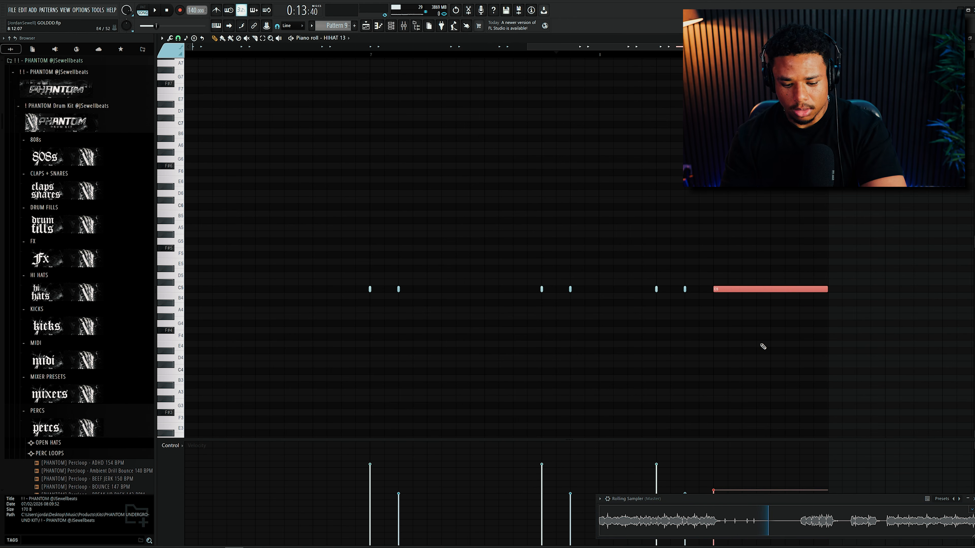
pyautogui.click(728, 513)
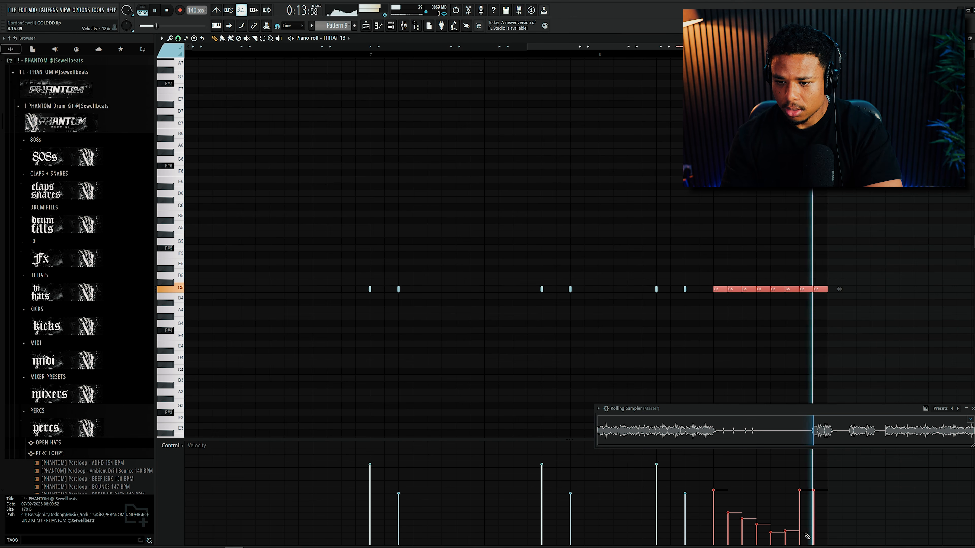
pyautogui.press('space')
pyautogui.moveTo(800, 528); pyautogui.dragTo(814, 536)
pyautogui.press('space')
pyautogui.click(730, 503)
pyautogui.click(744, 511)
pyautogui.click(758, 523)
pyautogui.press('space')
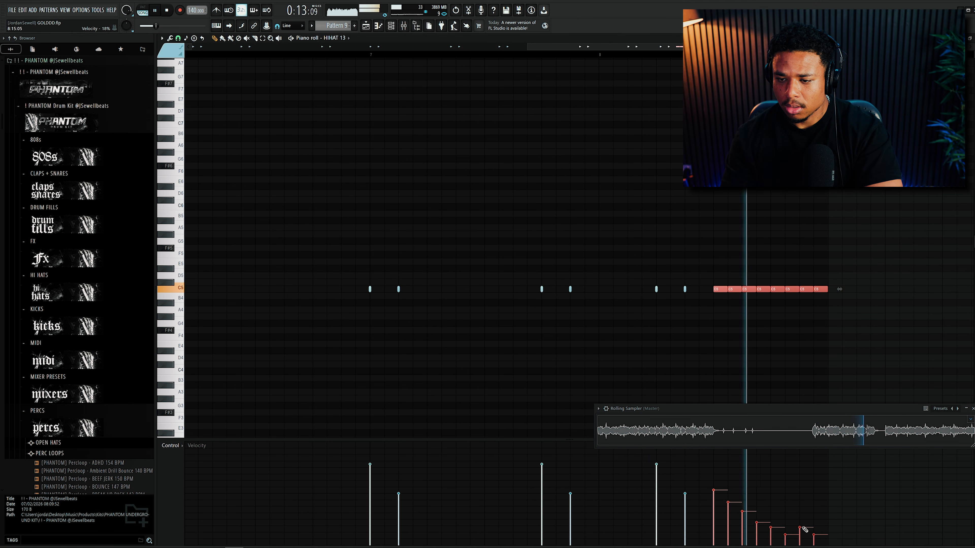
# Step: Delete the first two notes of the hi-hat roll in bar 8 and play back the pattern
pyautogui.rightClick(723, 291)
pyautogui.rightClick(733, 290)
pyautogui.press('space')
pyautogui.press('space')
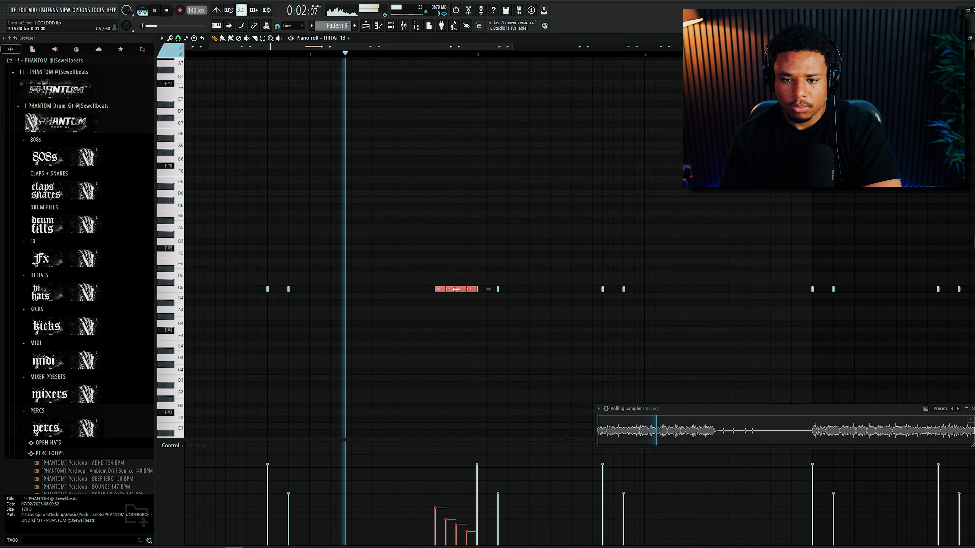
# Step: Copy the four-note HIHAT 13 roll at the end of bar 2 to bar 6
pyautogui.scroll(-4, 429, 297)
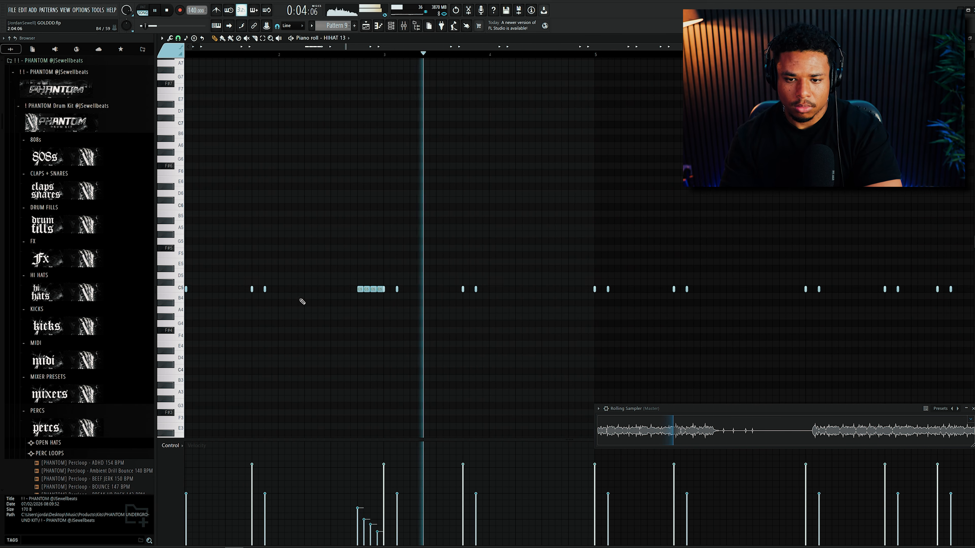
pyautogui.moveTo(286, 272)
pyautogui.mouseDown()
pyautogui.moveTo(316, 306)
pyautogui.moveTo(569, 293)
pyautogui.mouseUp()
pyautogui.hotkey('ctrl', 'a')
pyautogui.scroll(1, 525, 291)
pyautogui.press('space')
# Step: Add SNARE 8 hits on steps 9 and 25 in the channel rack while the pattern plays
pyautogui.press('F6')
pyautogui.click(497, 349)
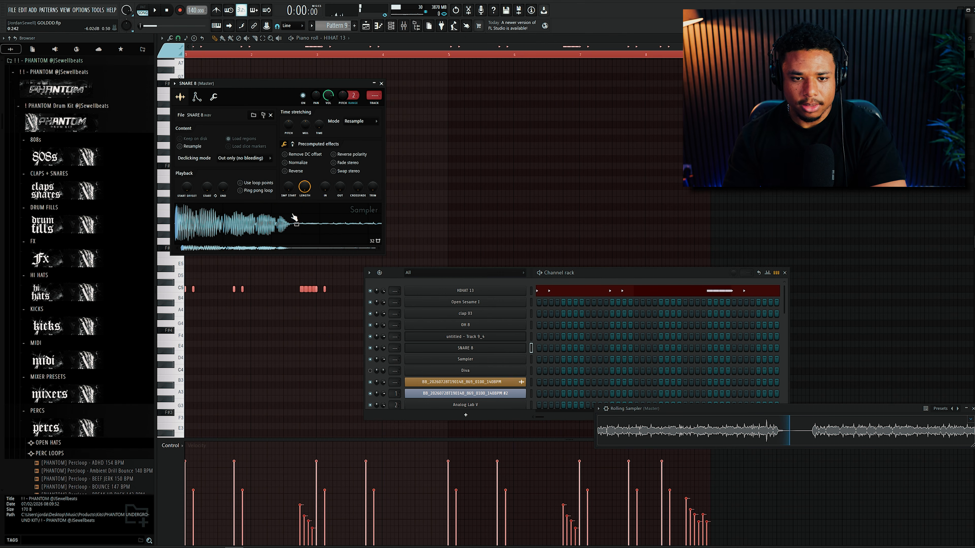
pyautogui.click(382, 84)
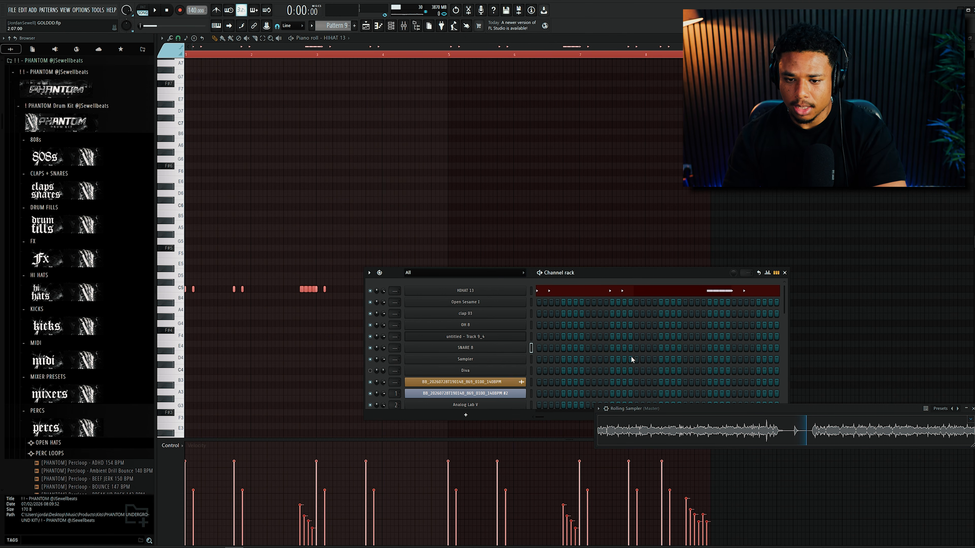
pyautogui.press('space')
pyautogui.click(587, 348)
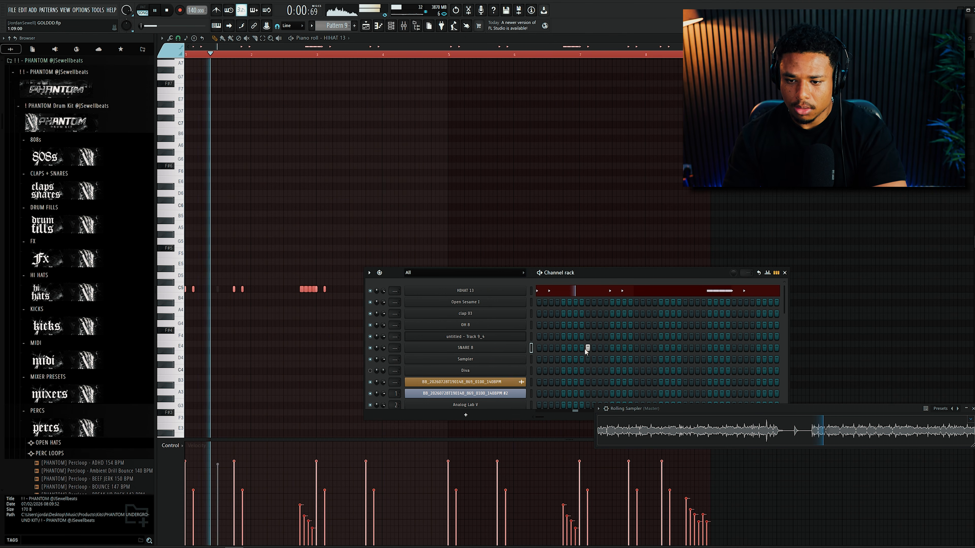
pyautogui.click(685, 348)
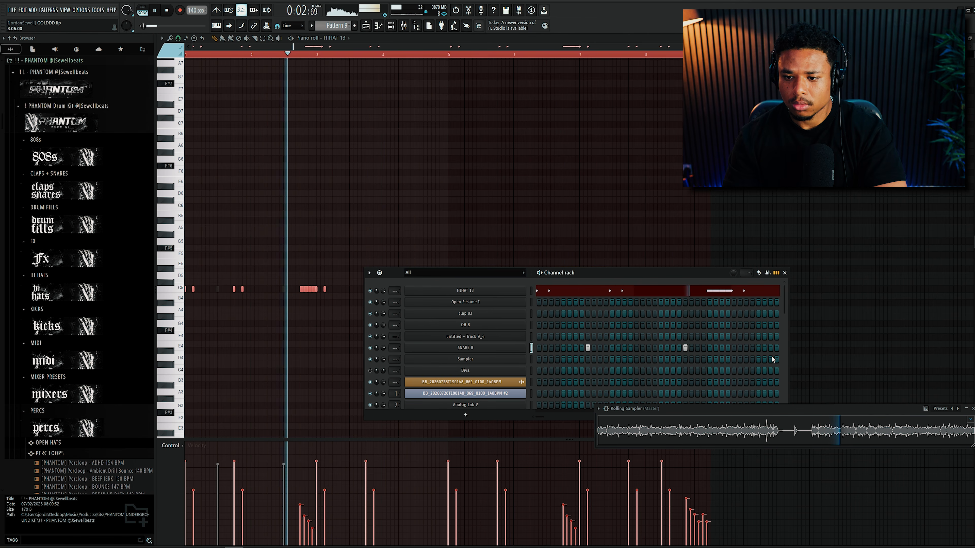
# Step: Open SNARE 8 in the piano roll and duplicate its two-bar pattern three times to fill eight bars
pyautogui.rightClick(508, 347)
pyautogui.click(545, 348)
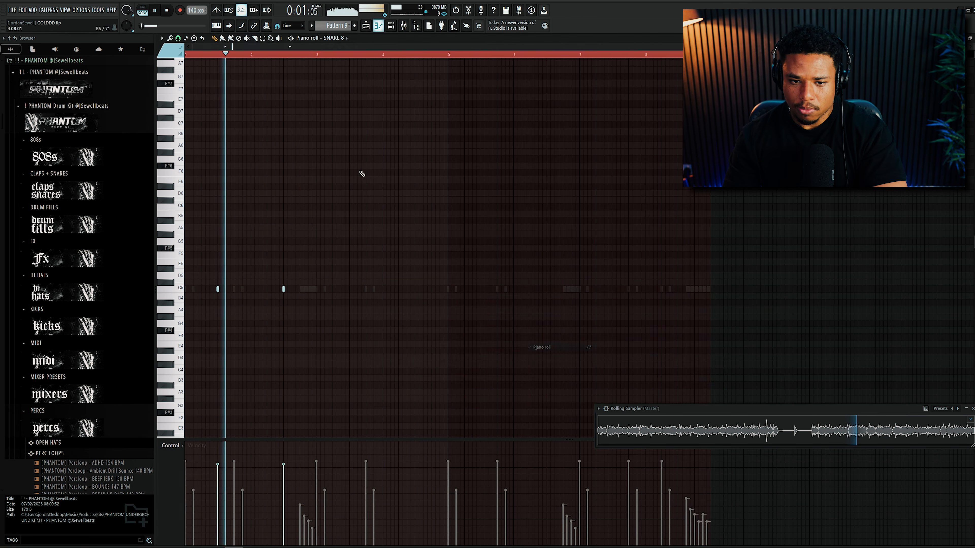
pyautogui.hotkey('ctrl', 'a')
pyautogui.hotkey('ctrl', 'b')
pyautogui.hotkey('ctrl', 'b')
pyautogui.hotkey('ctrl', 'b')
# Step: Add clap 03 hits on steps 7, 17 and 19 in the channel rack while playing the pattern
pyautogui.press('F6')
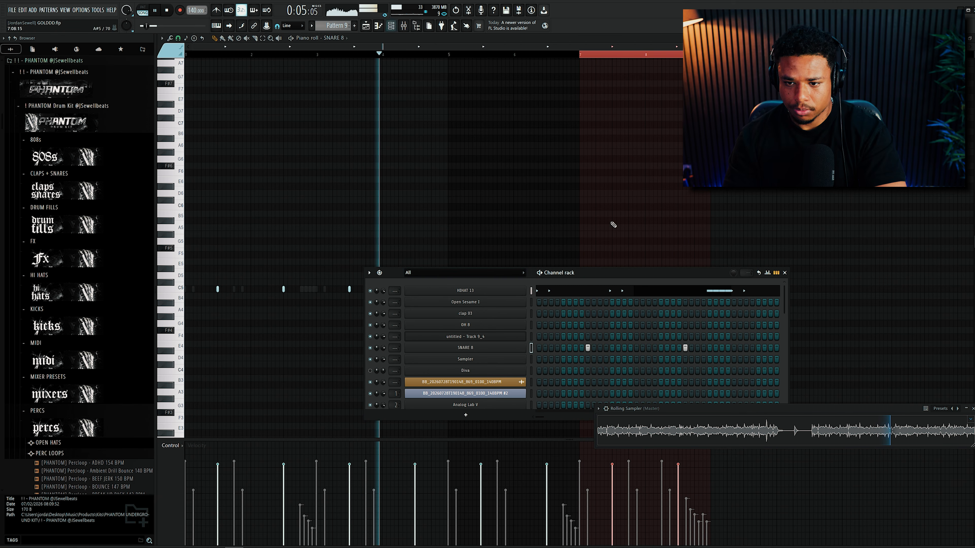
pyautogui.press('space')
pyautogui.press('space')
pyautogui.click(575, 314)
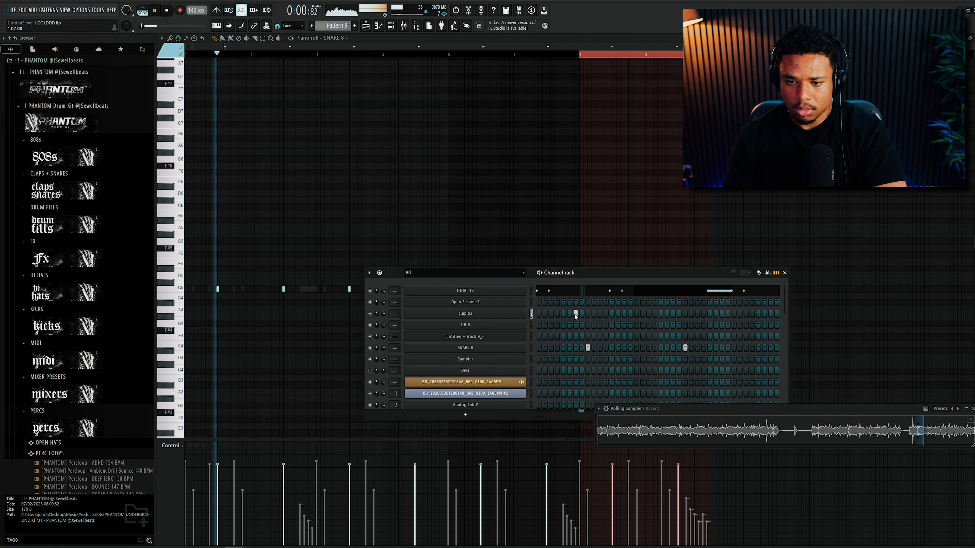
pyautogui.click(600, 314)
pyautogui.click(600, 314)
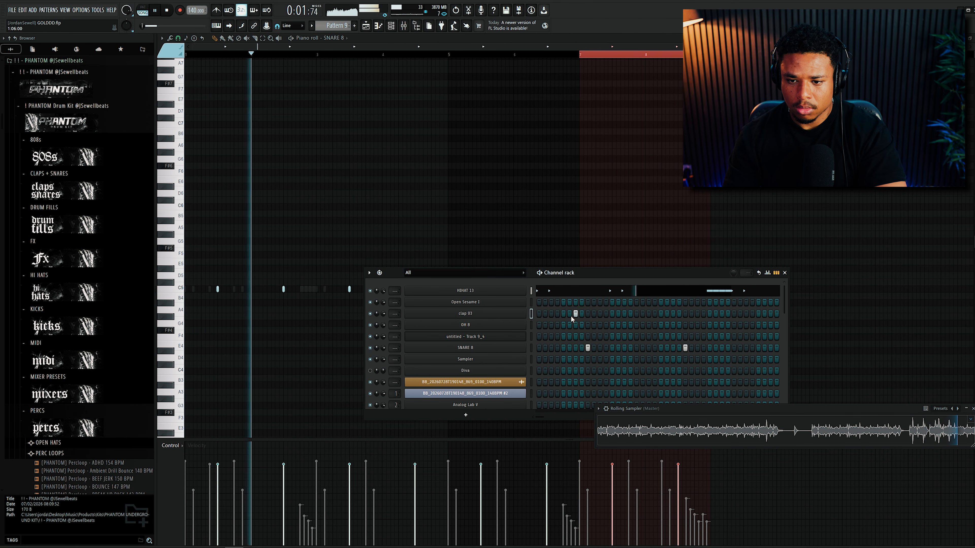
pyautogui.click(637, 314)
pyautogui.click(648, 314)
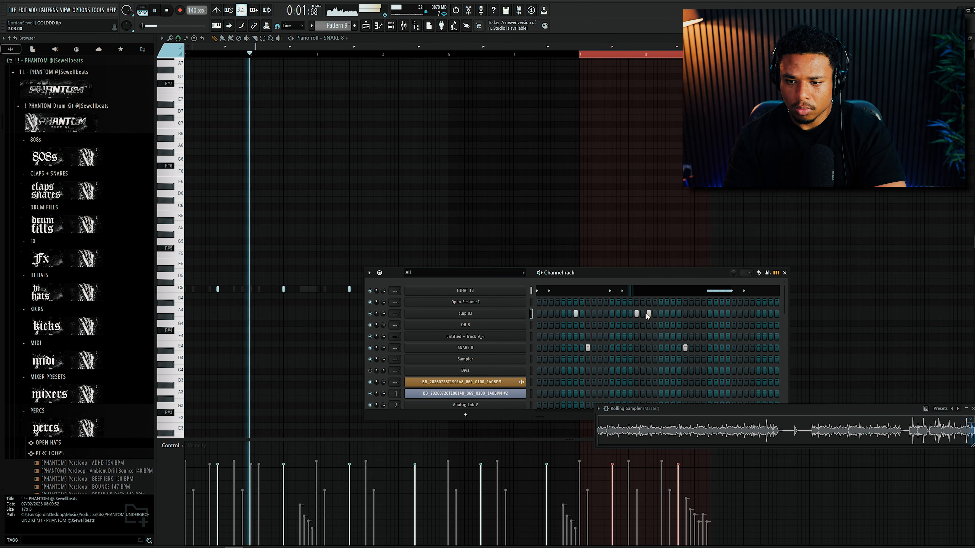
# Step: Open clap 03 in the piano roll, lower the velocity of the clap at the start of bar 2, and select the clap after it
pyautogui.rightClick(524, 313)
pyautogui.click(546, 313)
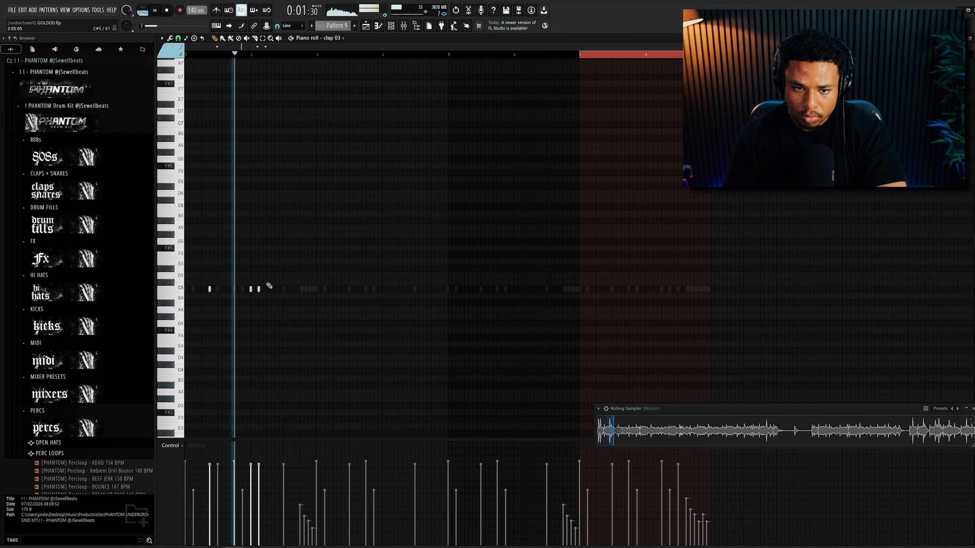
pyautogui.keyDown('ctrl'); pyautogui.scroll(3, 270, 285); pyautogui.keyUp('ctrl')
pyautogui.click(282, 289)
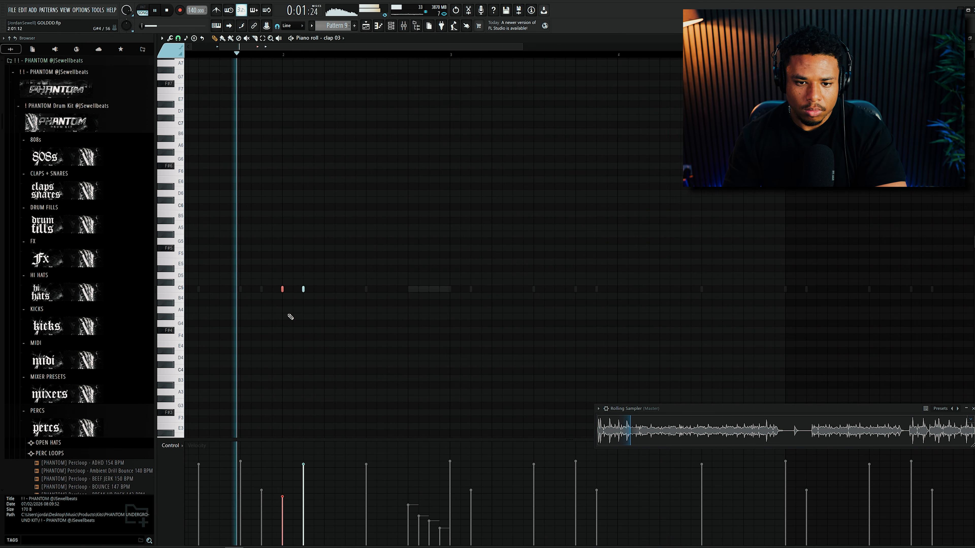
pyautogui.click(303, 289)
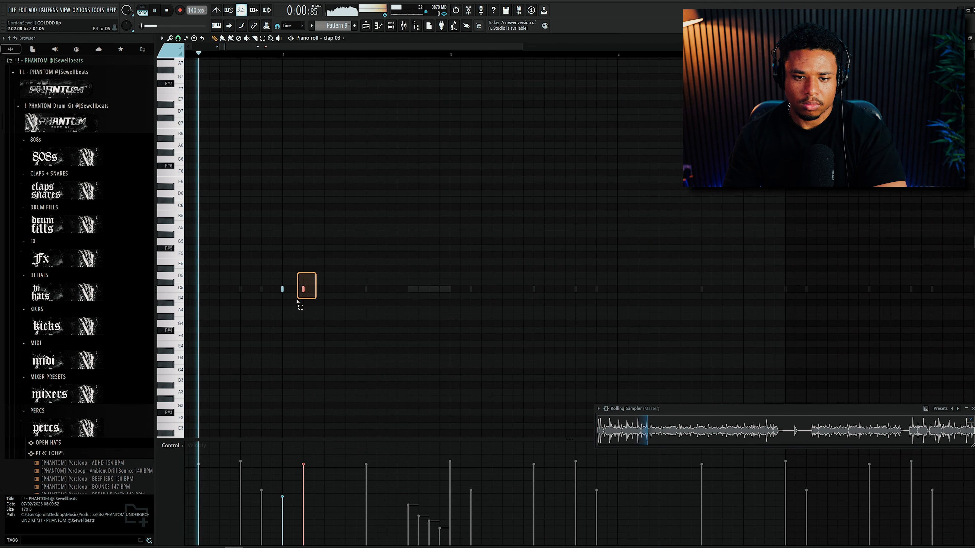
pyautogui.keyDown('ctrl'); pyautogui.scroll(-2, 256, 188); pyautogui.keyUp('ctrl')
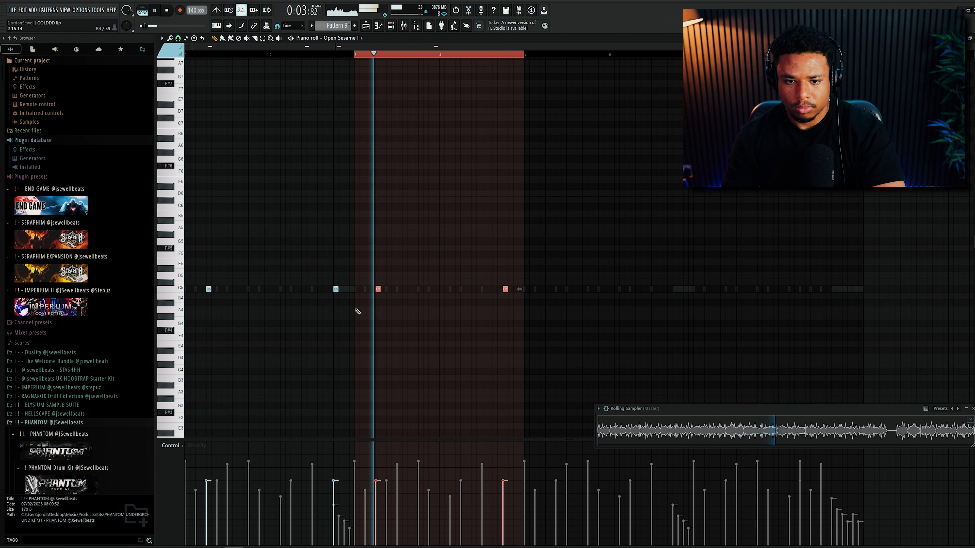
# Step: Delete the Open Sesame 1 notes on beat 4 of bars 2 and 4
pyautogui.rightClick(336, 289)
pyautogui.rightClick(505, 289)
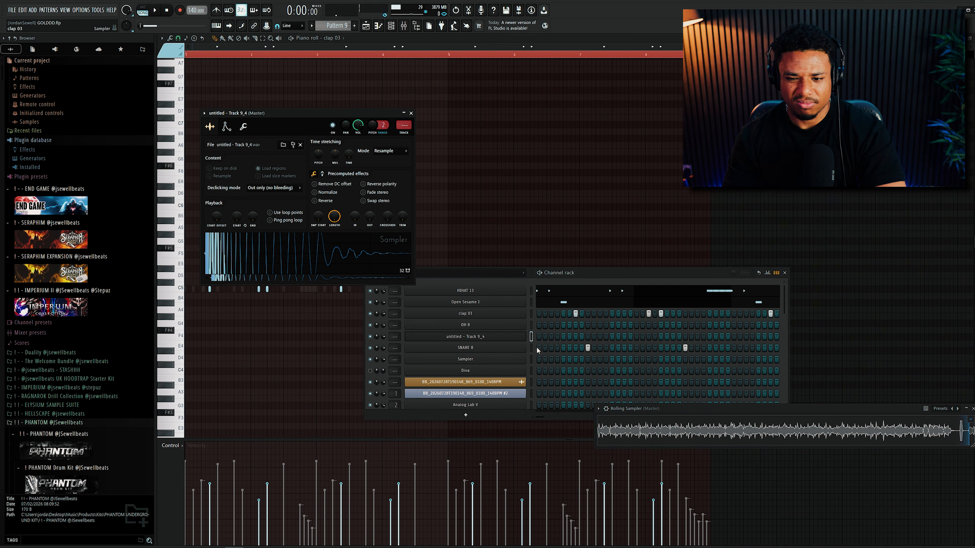
# Step: Add untitled - Track 9_4 hits on steps 1, 15 and 21 and open that channel in the piano roll
pyautogui.click(539, 337)
pyautogui.press('space')
pyautogui.click(624, 337)
pyautogui.click(660, 336)
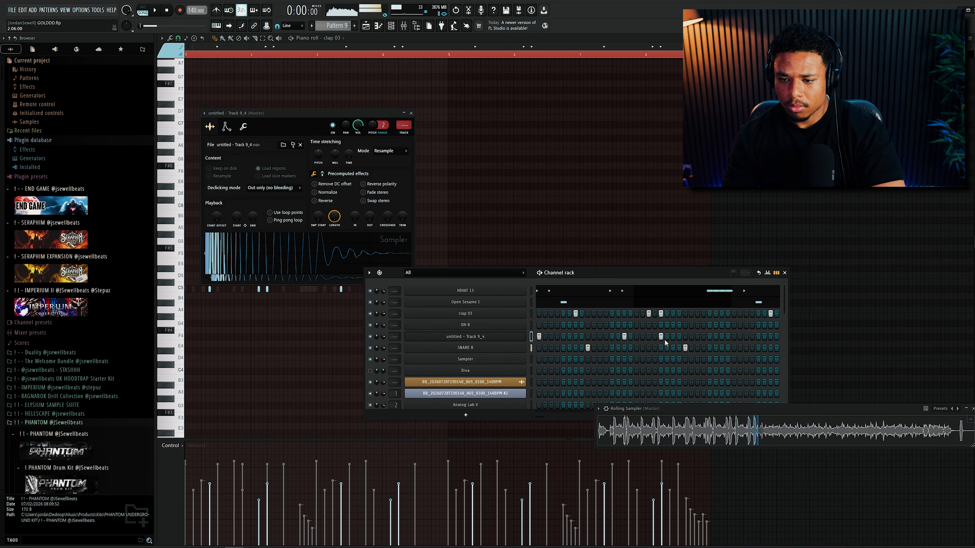
pyautogui.rightClick(539, 337)
pyautogui.click(542, 336)
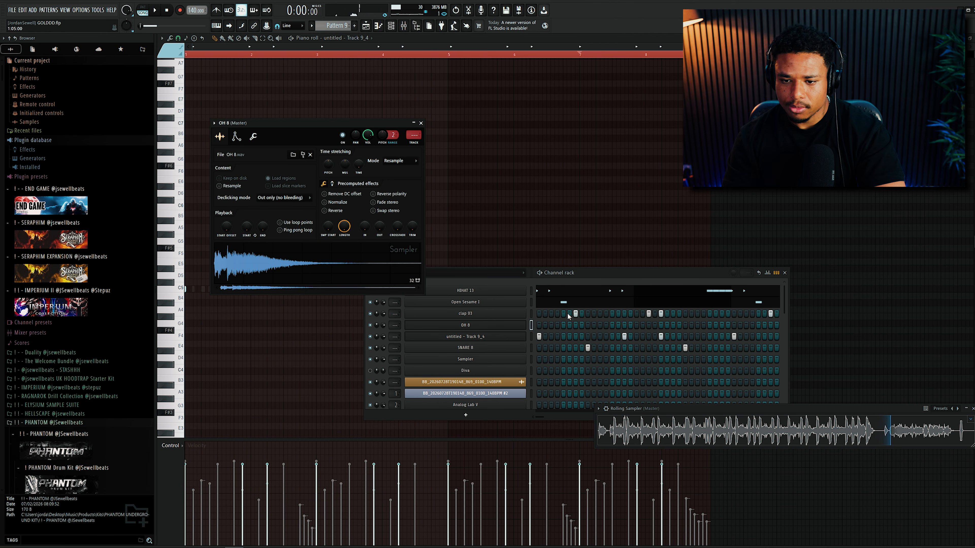
# Step: Open OH 8 in the piano roll and duplicate its first two bars three times to fill eight bars
pyautogui.press('space')
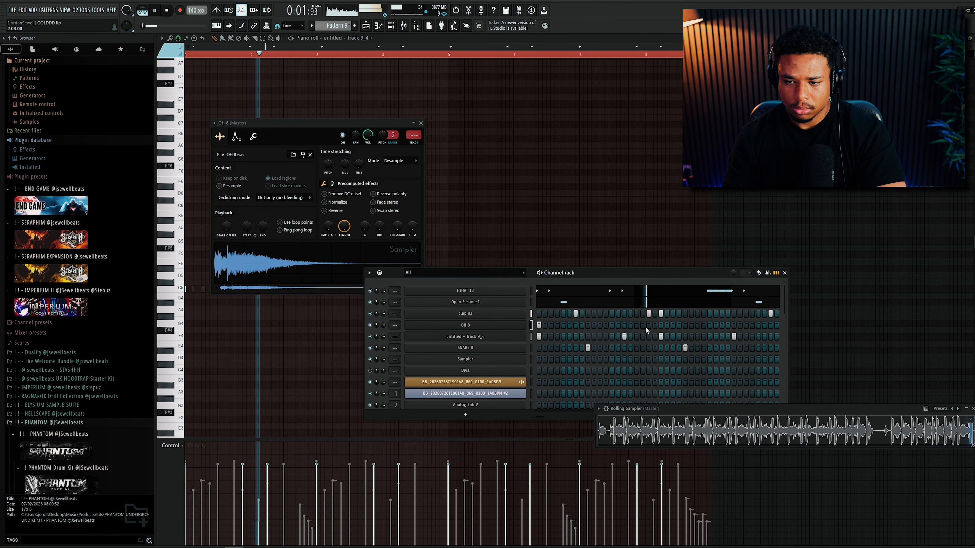
pyautogui.rightClick(520, 325)
pyautogui.click(542, 324)
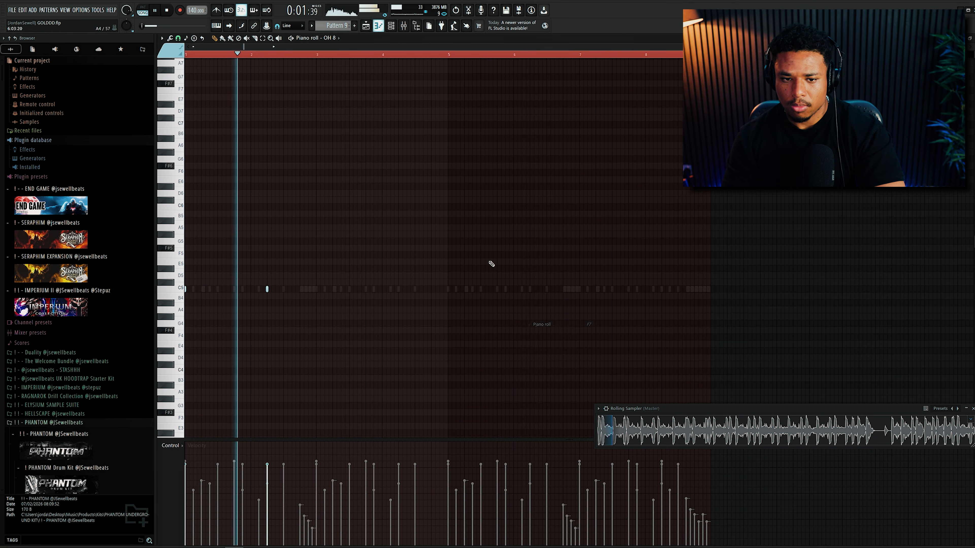
pyautogui.moveTo(321, 56); pyautogui.dragTo(187, 55)
pyautogui.hotkey('ctrl', 'b')
pyautogui.hotkey('ctrl', 'b')
pyautogui.hotkey('ctrl', 'b')
pyautogui.hotkey('ctrl', 'a')
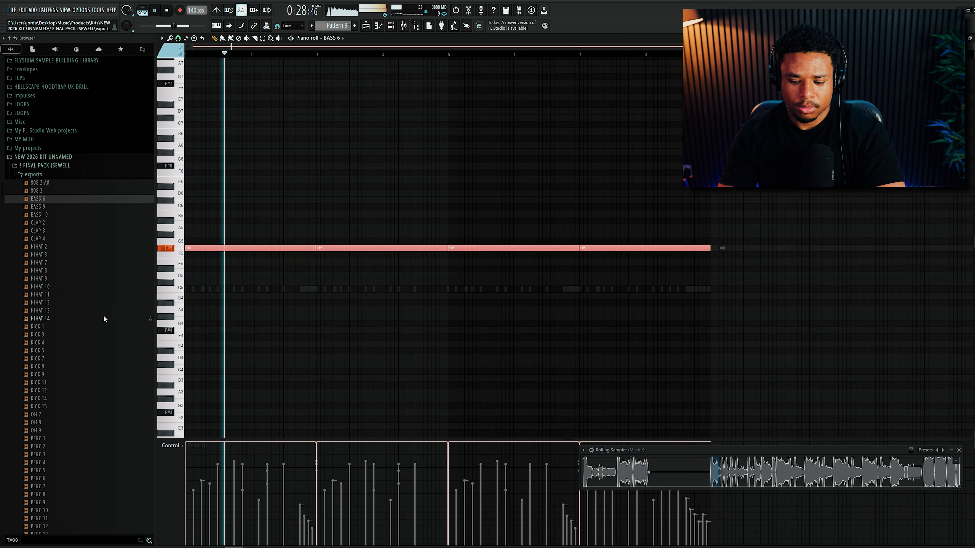
# Step: Transpose all four BASS 6 notes down to F#4, auditioning the different octaves in playback
pyautogui.hotkey('ctrl', 'Up')
pyautogui.press('space')
pyautogui.press('space')
pyautogui.hotkey('ctrl', 'Down')
pyautogui.hotkey('ctrl', 'Down')
pyautogui.press('space')
pyautogui.press('space')
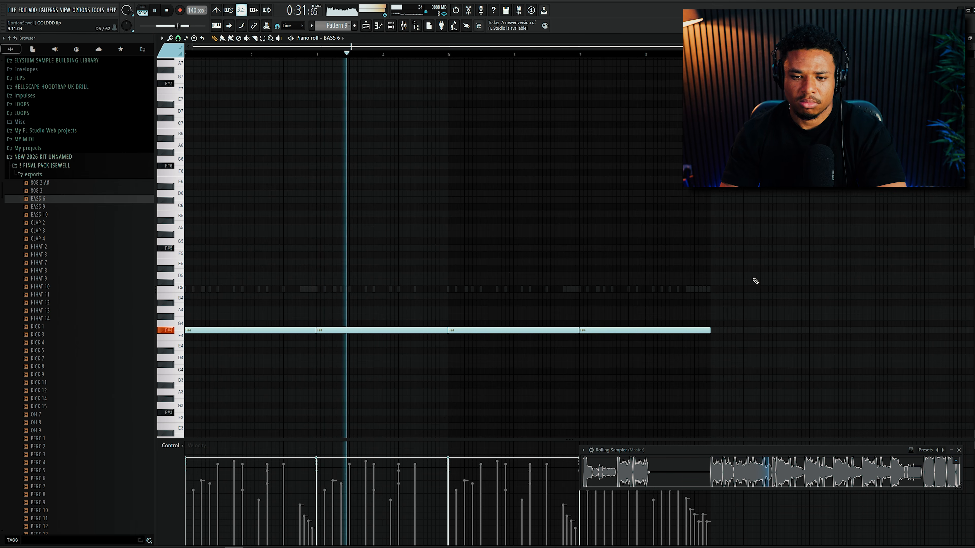
# Step: Slice the BASS 6 note at beat 3 of bar 4 and raise the second part a semitone to G4
pyautogui.scroll(3, 420, 332)
pyautogui.moveTo(416, 324); pyautogui.dragTo(415, 339)
pyautogui.hotkey('shift', 'Up')
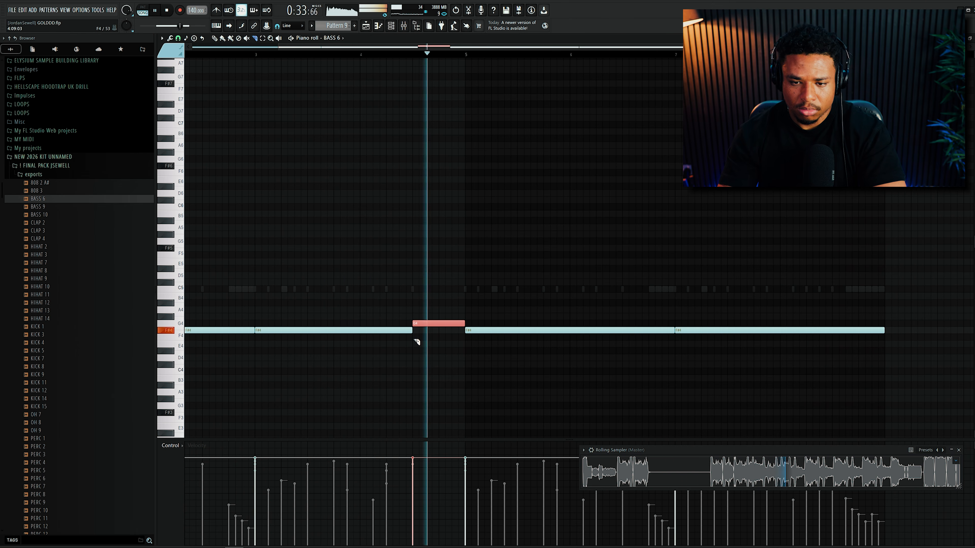
pyautogui.hotkey('ctrl', 'd')
pyautogui.scroll(-2, 739, 333)
# Step: Slice the last BASS 6 note at beat 3 of bar 8 and raise its end to G4
pyautogui.scroll(4, 736, 333)
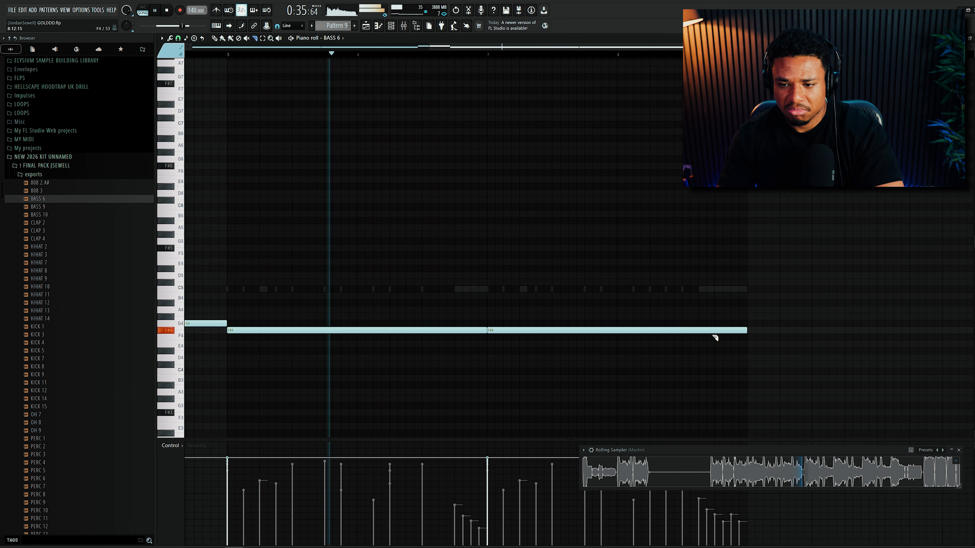
pyautogui.moveTo(674, 326); pyautogui.dragTo(673, 339)
pyautogui.hotkey('shift', 'Up')
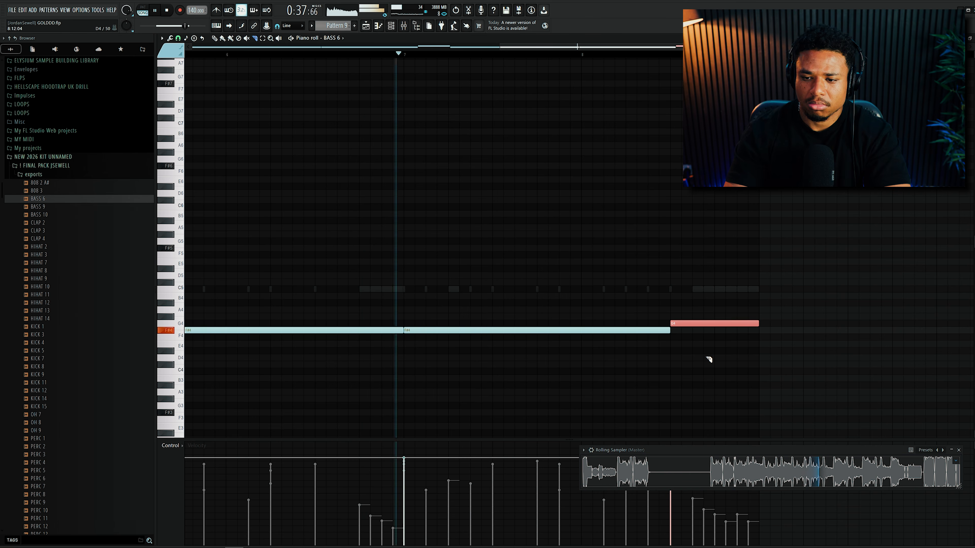
pyautogui.hotkey('ctrl', 'd')
# Step: Slice the raised G4 section of the BASS 6 line into two notes
pyautogui.scroll(-3, 697, 347)
pyautogui.scroll(3, 695, 344)
pyautogui.moveTo(688, 320); pyautogui.dragTo(687, 337)
pyautogui.scroll(-3, 401, 275)
pyautogui.scroll(3, 409, 322)
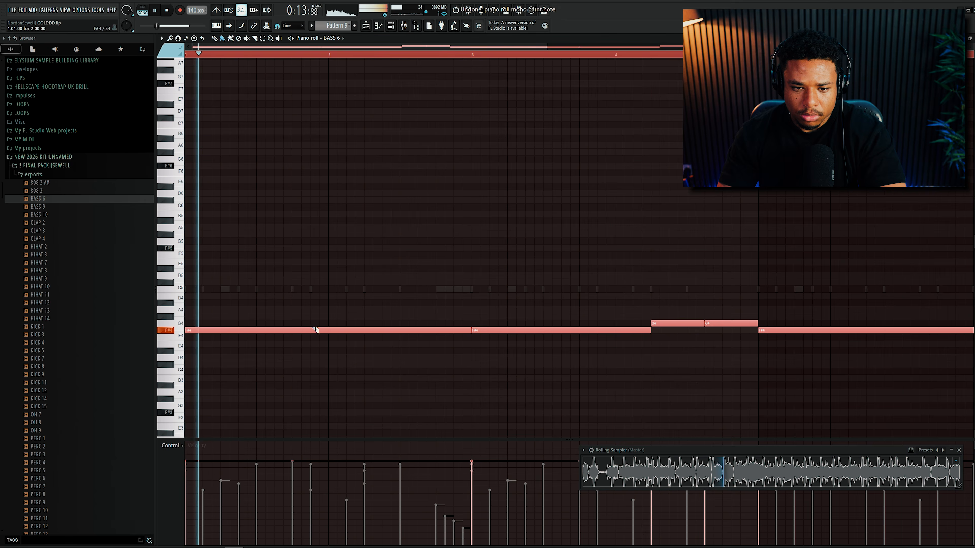
# Step: Slice off the last two steps of bar 1 in the BASS 6 line, raise them an octave to F#5, and slice the bar 2 note
pyautogui.moveTo(313, 325)
pyautogui.mouseDown()
pyautogui.moveTo(313, 338)
pyautogui.moveTo(329, 340)
pyautogui.mouseUp()
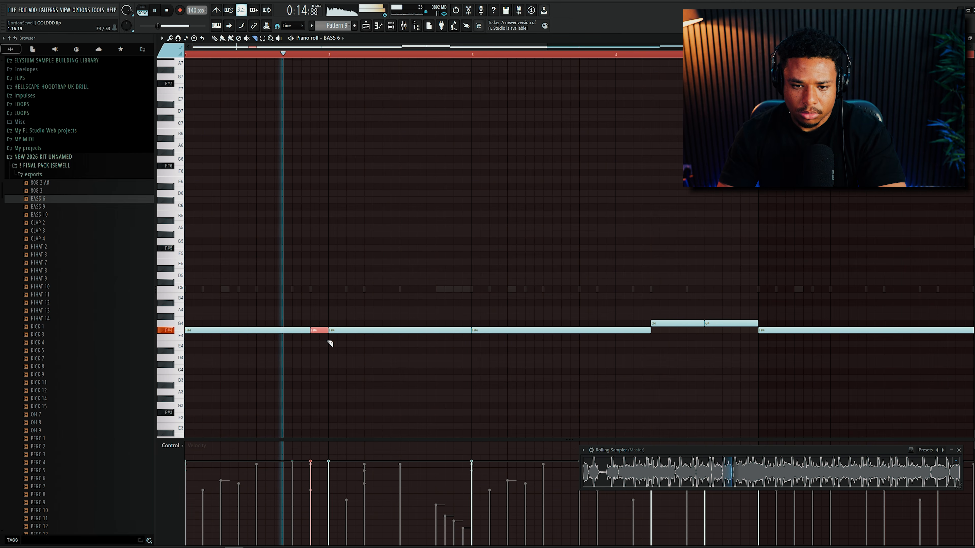
pyautogui.hotkey('ctrl', 'Up')
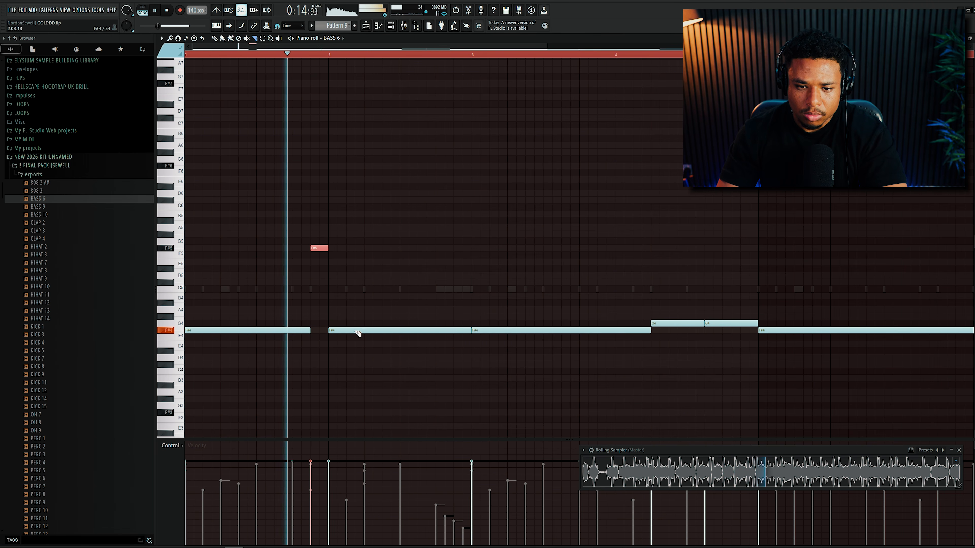
pyautogui.moveTo(370, 326); pyautogui.dragTo(392, 352)
pyautogui.press('space')
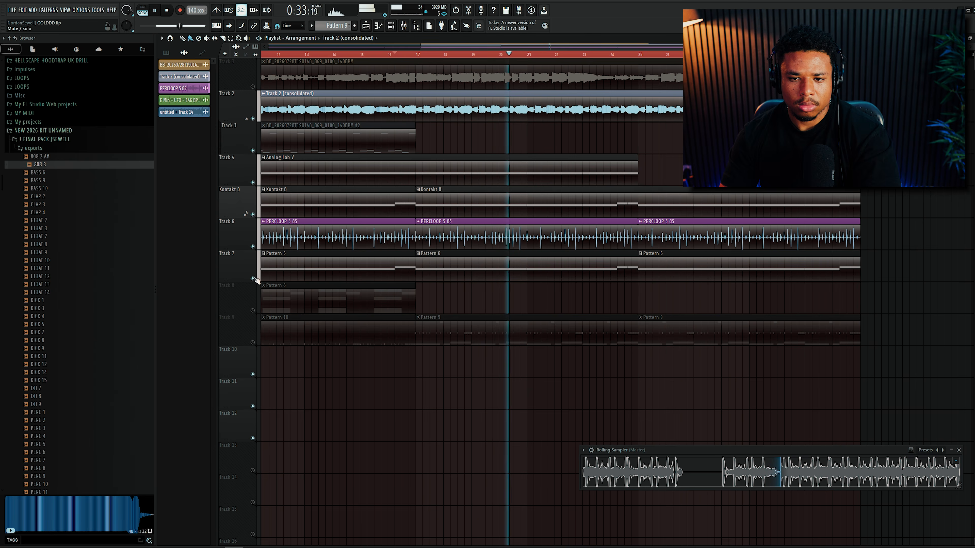
# Step: Mute playlist Track 7 and open the second SoundShifter Pitch Stereo effect on the Lead mixer track
pyautogui.click(253, 278)
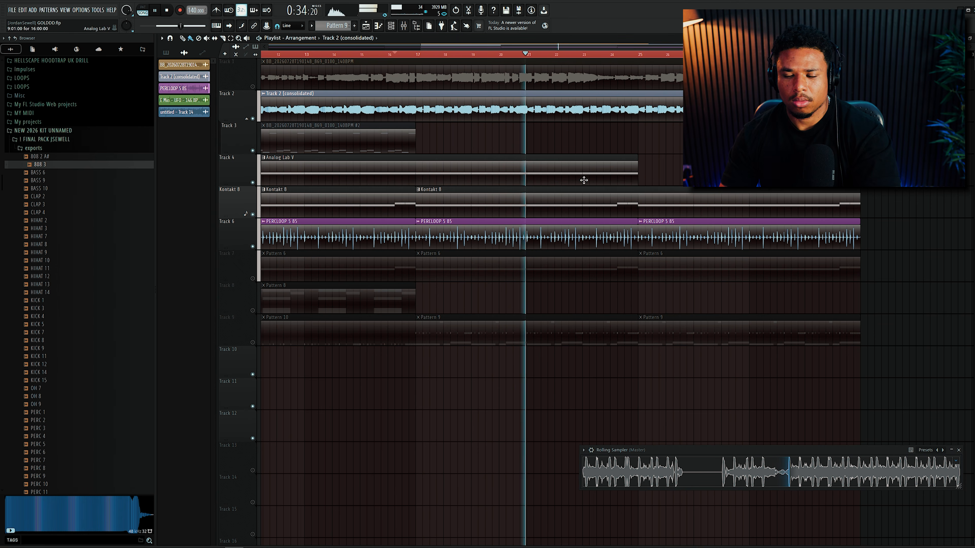
pyautogui.press('F9')
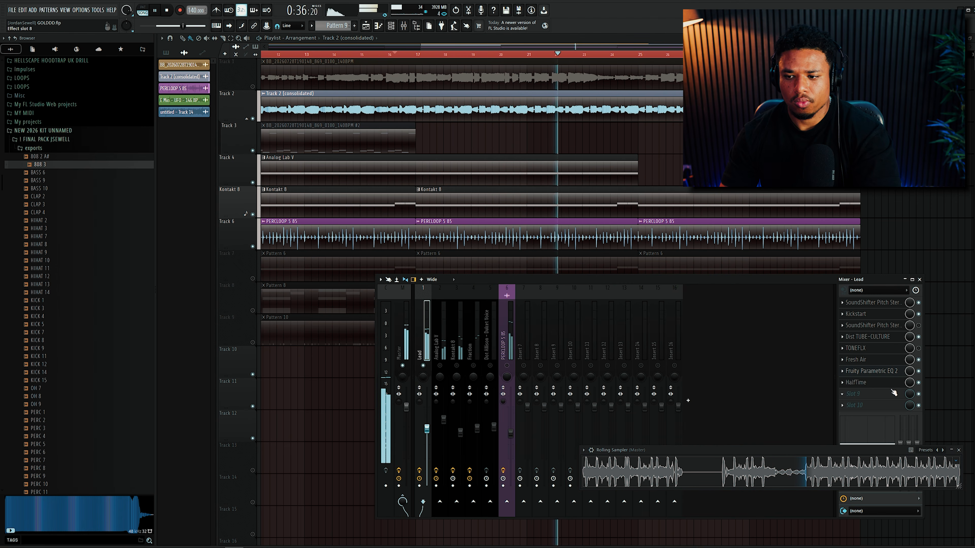
pyautogui.click(879, 325)
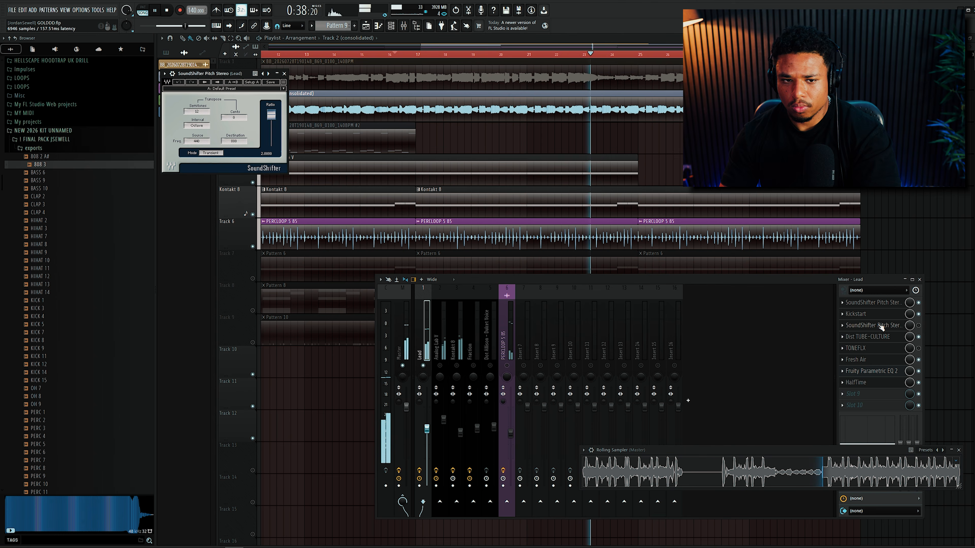
# Step: Move the second SoundShifter Pitch Stereo effect on the Lead mixer track down the chain, between Fruity Parametric EQ 2 and HalfTime
pyautogui.moveTo(881, 363); pyautogui.dragTo(882, 386)
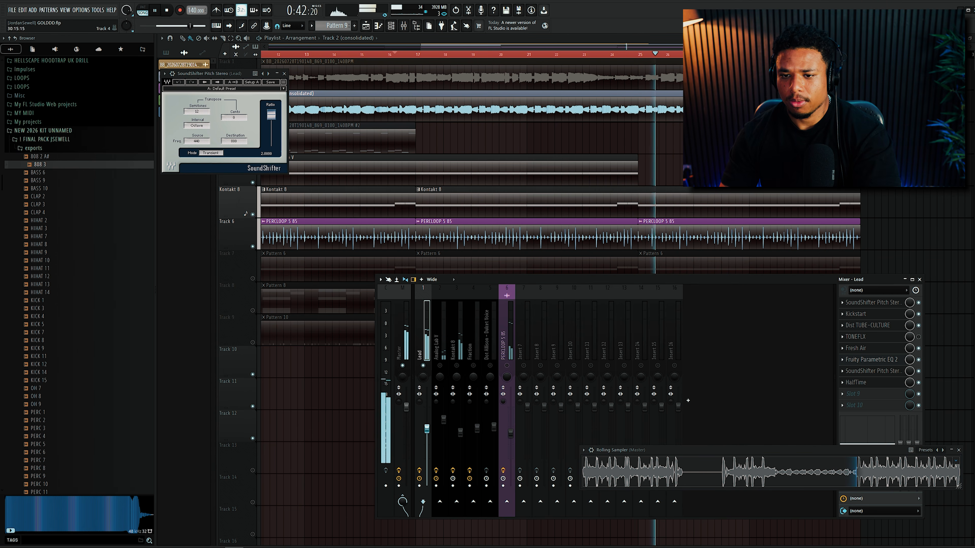
pyautogui.press('F9')
pyautogui.scroll(-3, 622, 137)
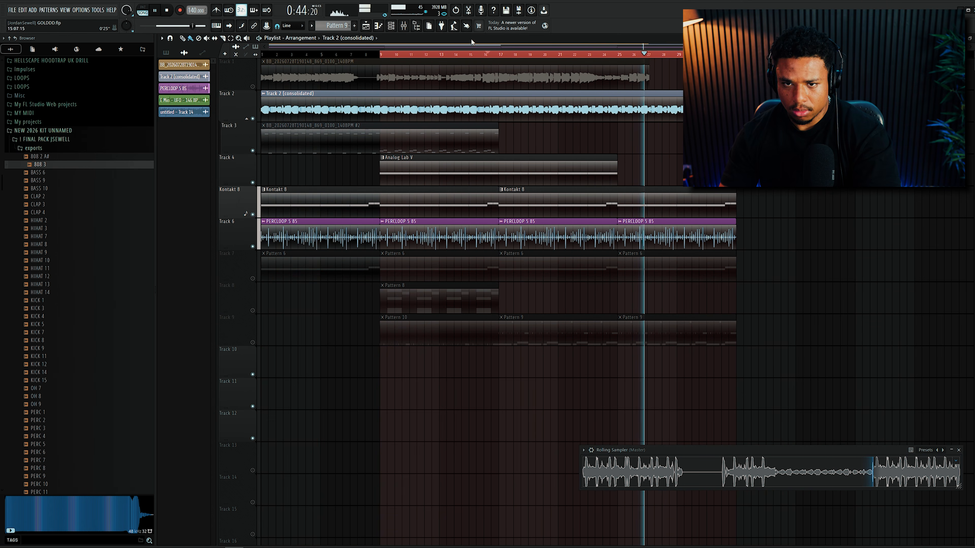
# Step: Play the arrangement from around bar 17 and unmute playlist Track 9
pyautogui.click(494, 57)
pyautogui.click(253, 342)
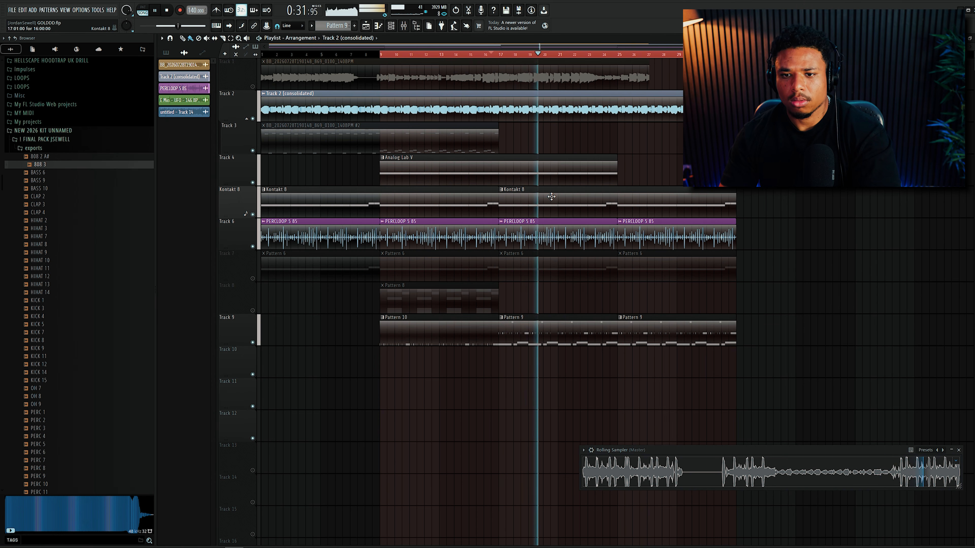
pyautogui.press('F9')
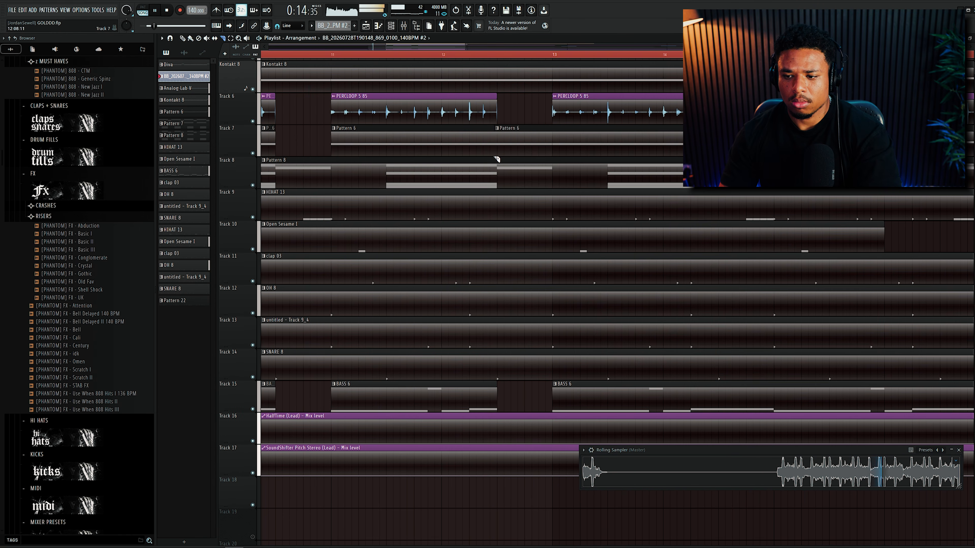
# Step: Slice the Pattern 6 clip on Track 7 at bar 13 and delete the piece covering the last two beats of bar 12
pyautogui.moveTo(550, 136)
pyautogui.mouseDown()
pyautogui.moveTo(555, 151)
pyautogui.moveTo(532, 133)
pyautogui.mouseUp()
pyautogui.press('b')
pyautogui.rightClick(525, 135)
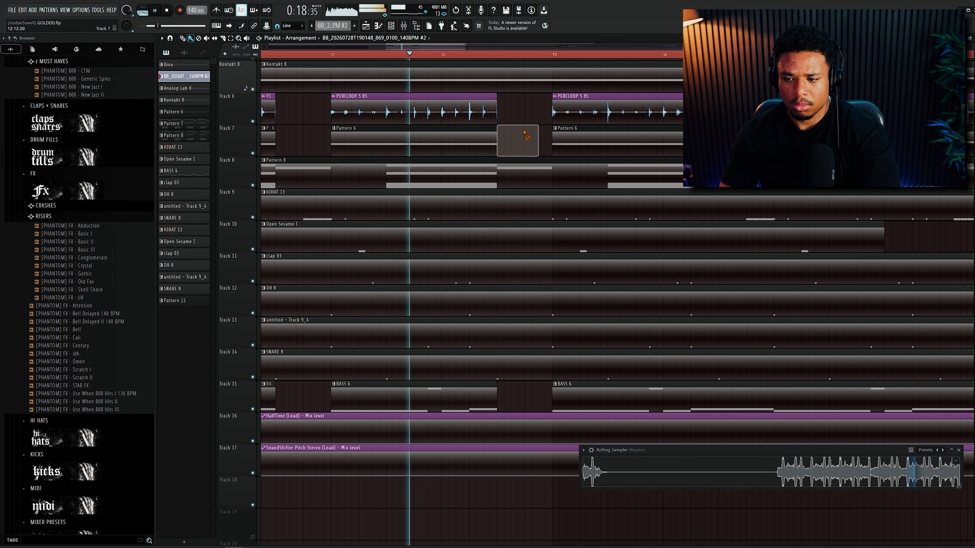
# Step: Move the short slide note in bar 1 of the BASS 6 line down to C#4, starting on beat 2
pyautogui.scroll(-2, 472, 179)
pyautogui.scroll(1, 596, 244)
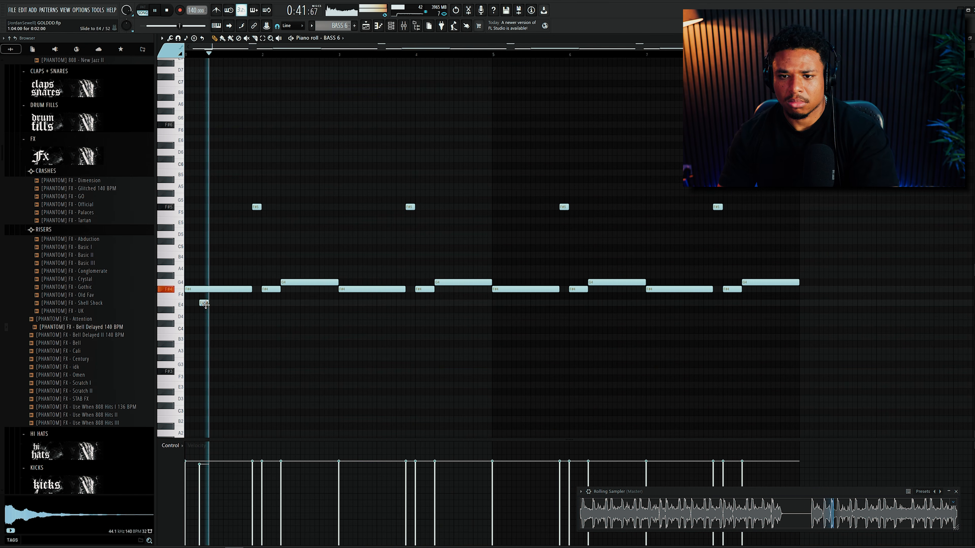
pyautogui.moveTo(206, 305); pyautogui.dragTo(209, 324)
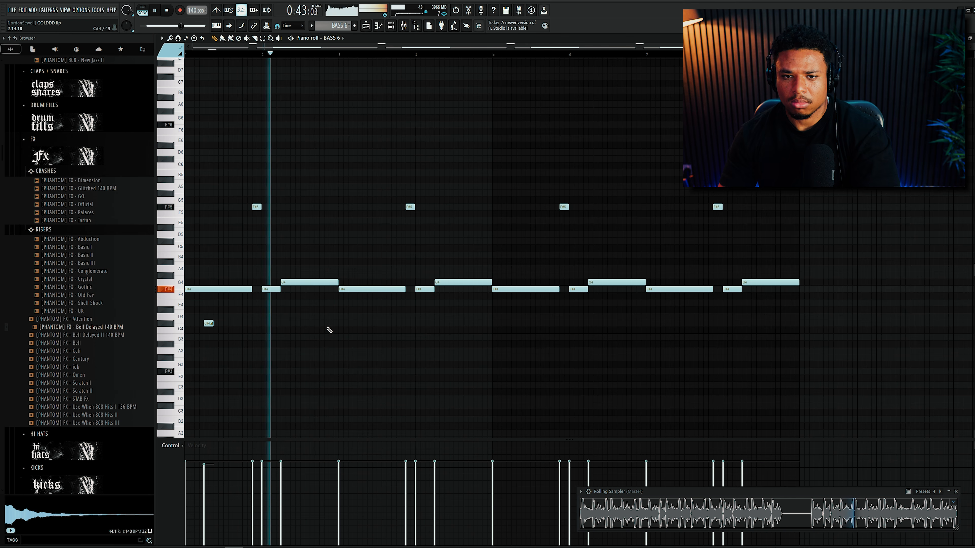